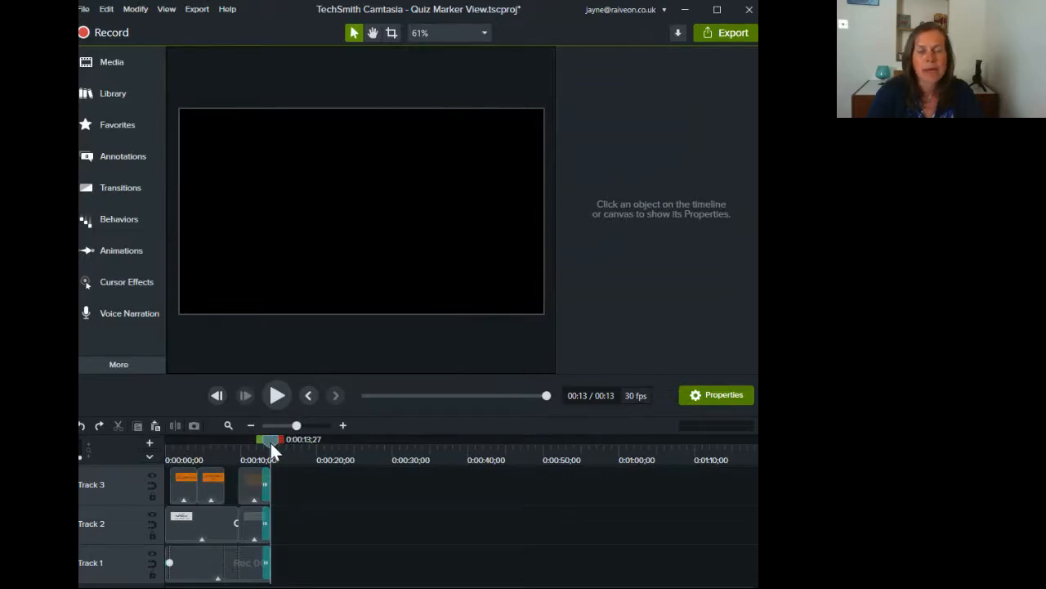
Step: Return the playhead to the start of the timeline and fit the whole project in the timeline view
{"action": "left_click_drag", "start_coordinate": [267, 440], "coordinate": [148, 444]}
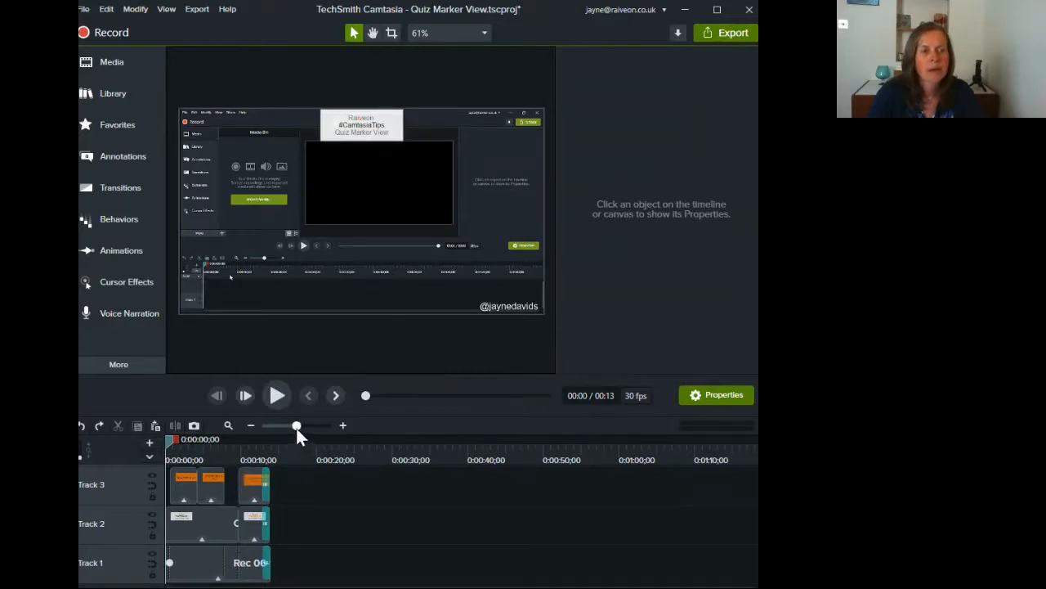
{"action": "left_click_drag", "start_coordinate": [296, 428], "coordinate": [308, 429]}
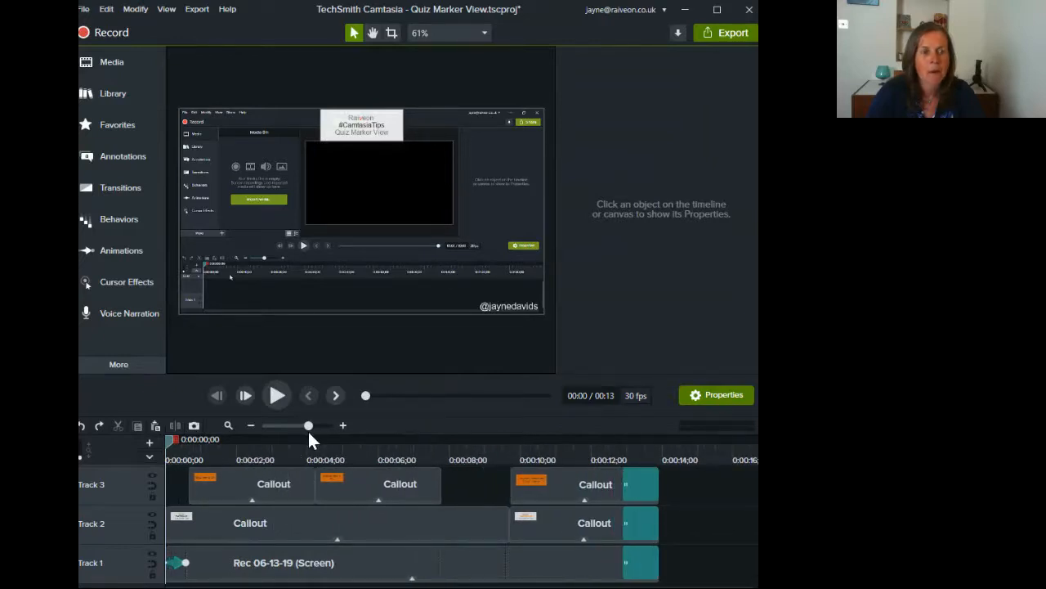
{"action": "left_click_drag", "start_coordinate": [309, 430], "coordinate": [331, 433]}
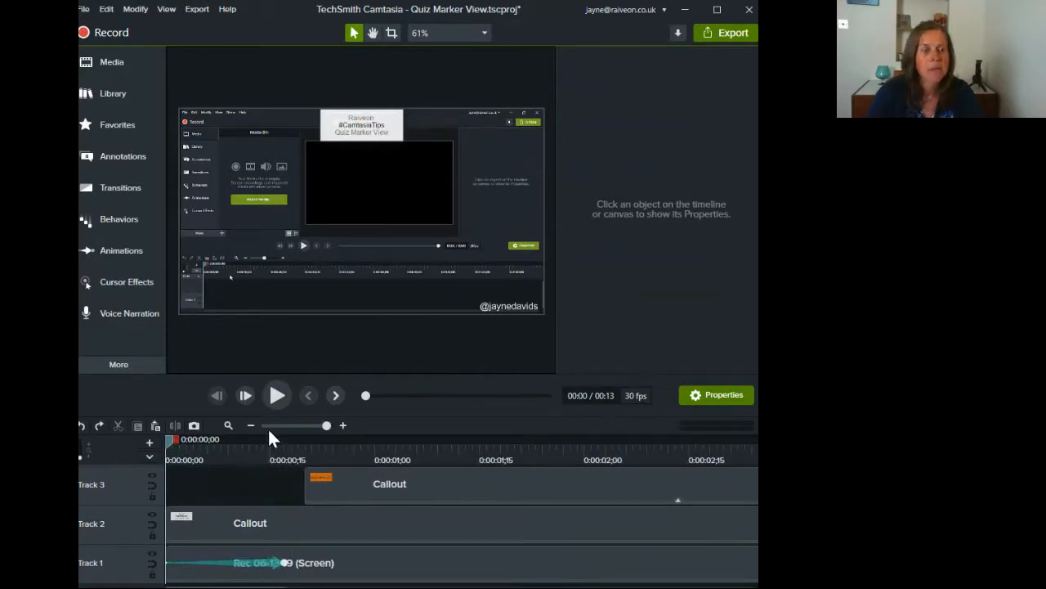
{"action": "left_click", "coordinate": [228, 426]}
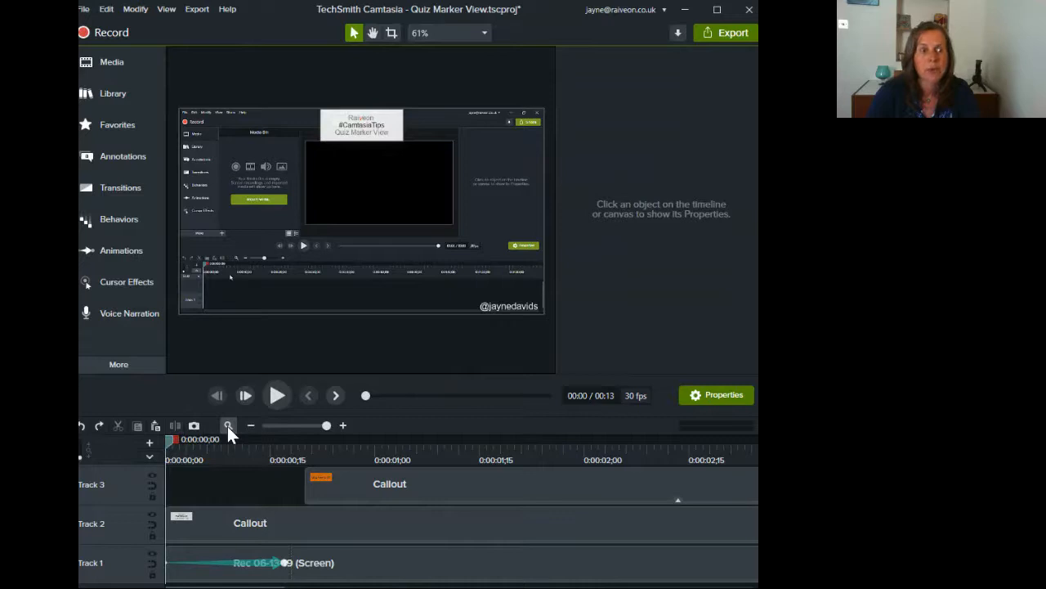
{"action": "left_click", "coordinate": [228, 426]}
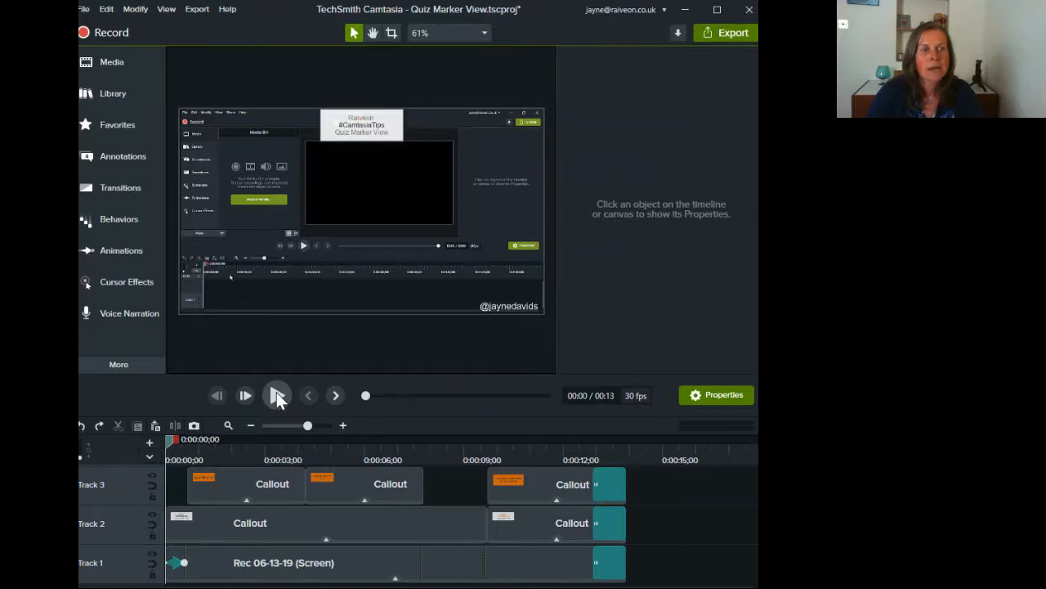
Step: Hide the clip properties and preview the opening zoom-in up to the first callout, returning the playhead to the start
{"action": "left_click", "coordinate": [721, 395]}
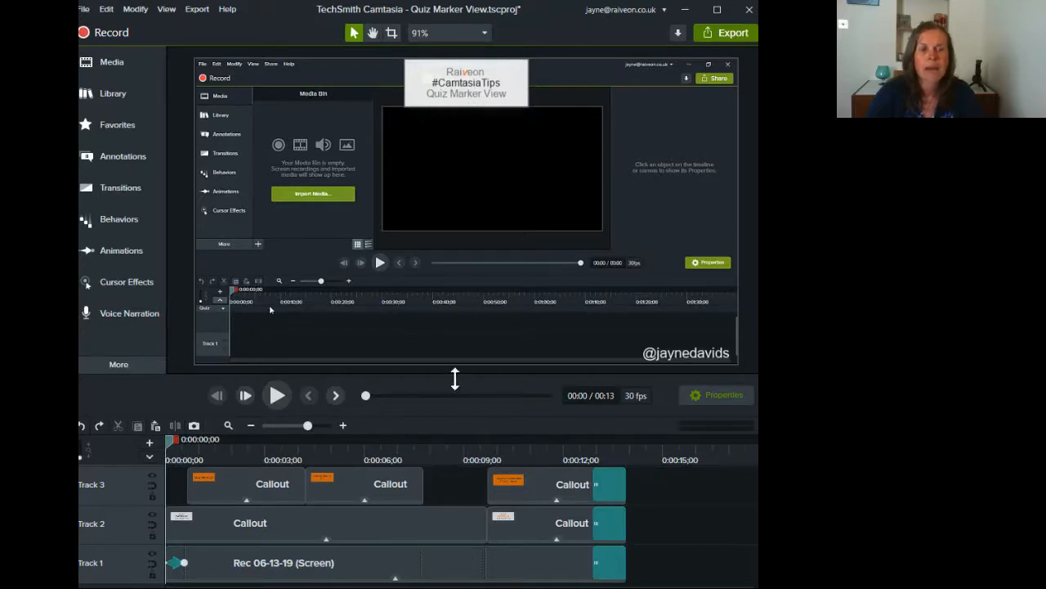
{"action": "left_click", "coordinate": [278, 397]}
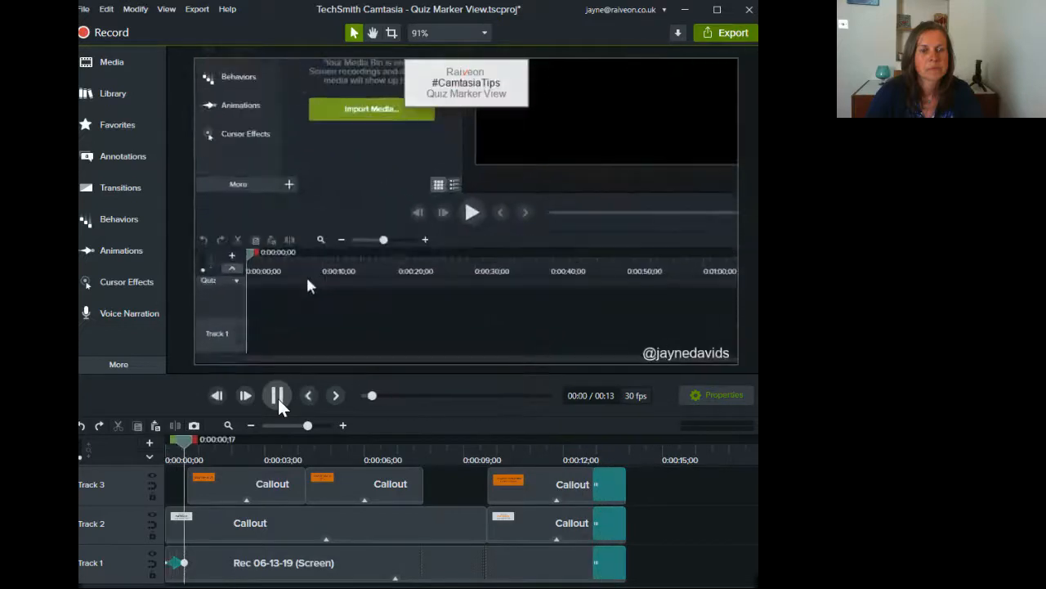
{"action": "left_click", "coordinate": [277, 397]}
{"action": "left_click_drag", "start_coordinate": [193, 439], "coordinate": [164, 439]}
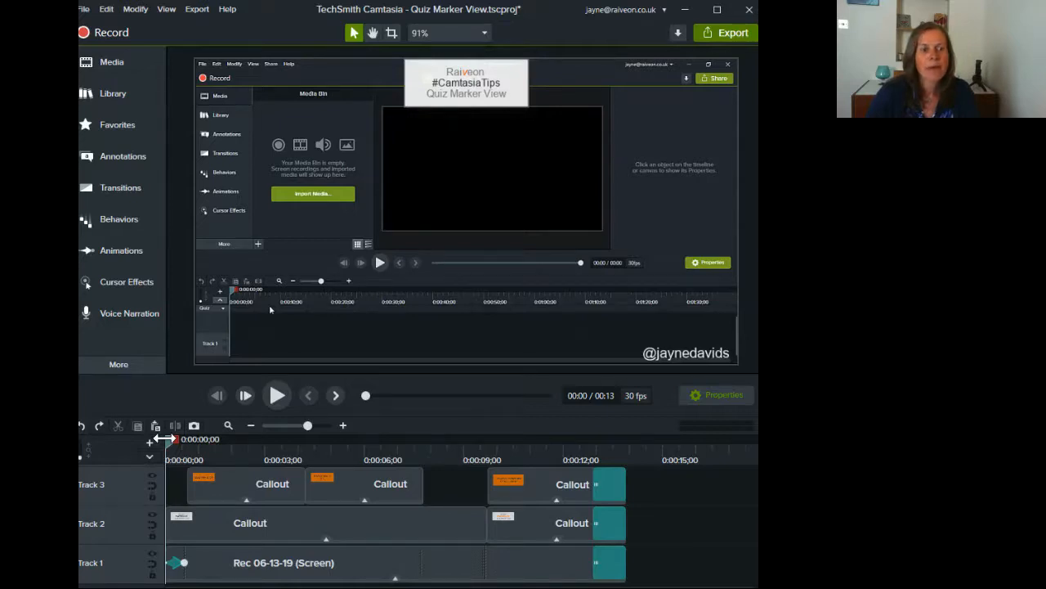
{"action": "left_click_drag", "start_coordinate": [174, 446], "coordinate": [204, 448]}
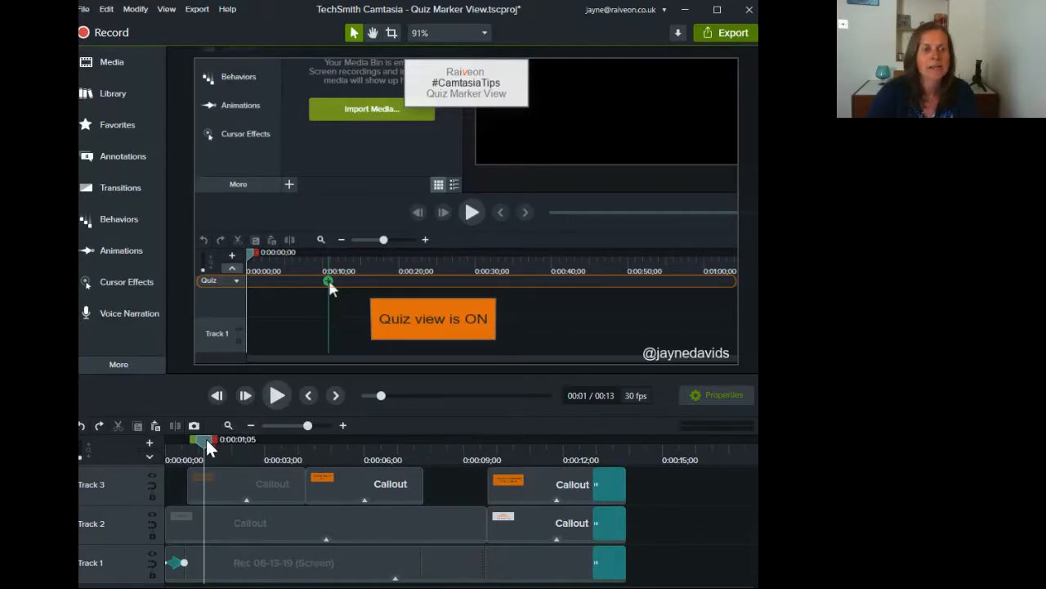
{"action": "left_click_drag", "start_coordinate": [206, 439], "coordinate": [162, 430]}
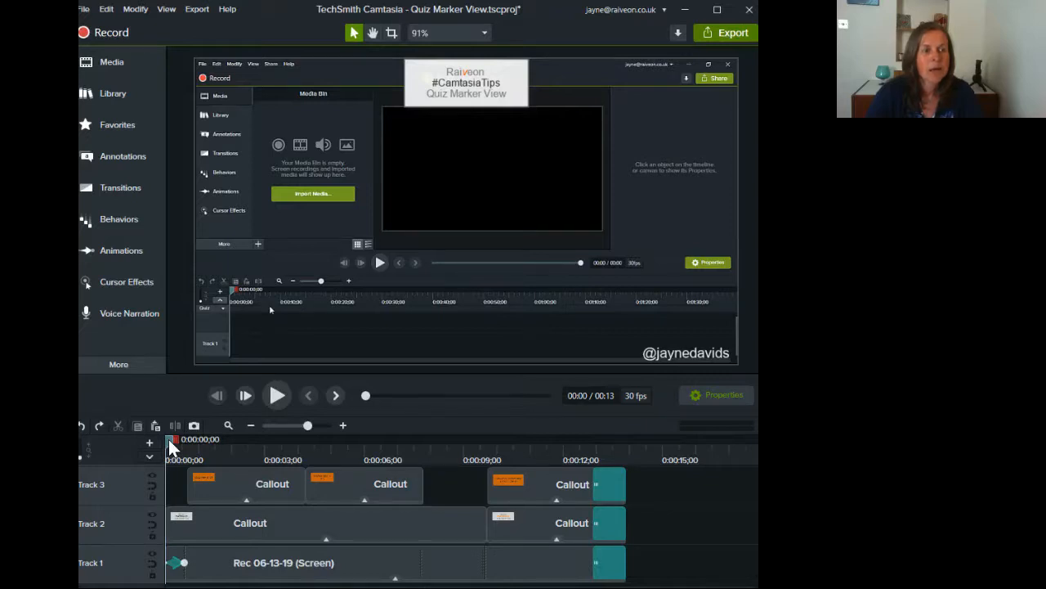
Step: Check the media details of the Rec 06-13-19.trec recording and the canvas dimensions in the project settings
{"action": "left_click", "coordinate": [248, 574]}
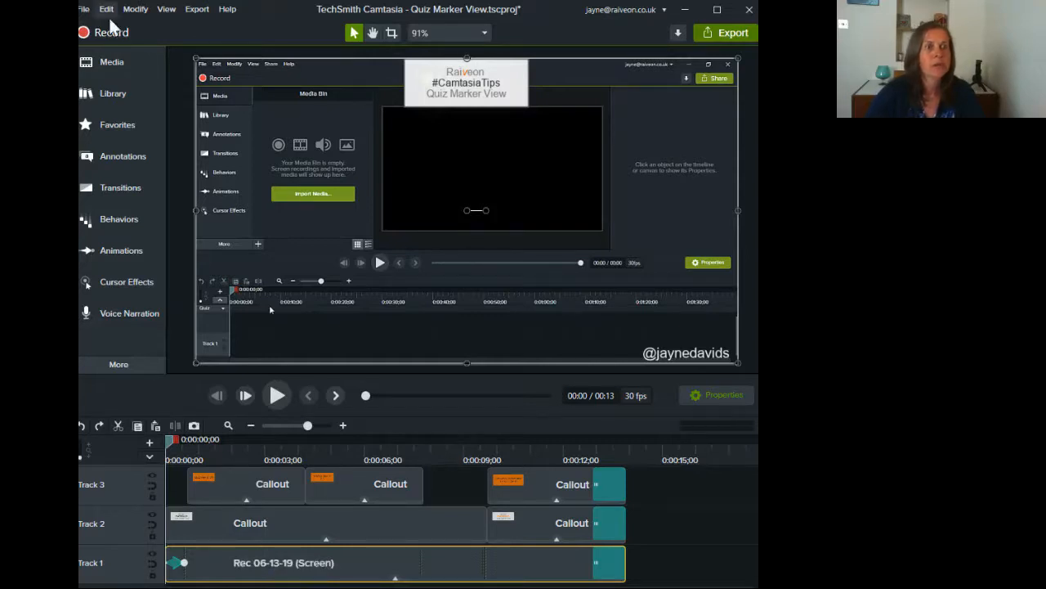
{"action": "left_click", "coordinate": [128, 64]}
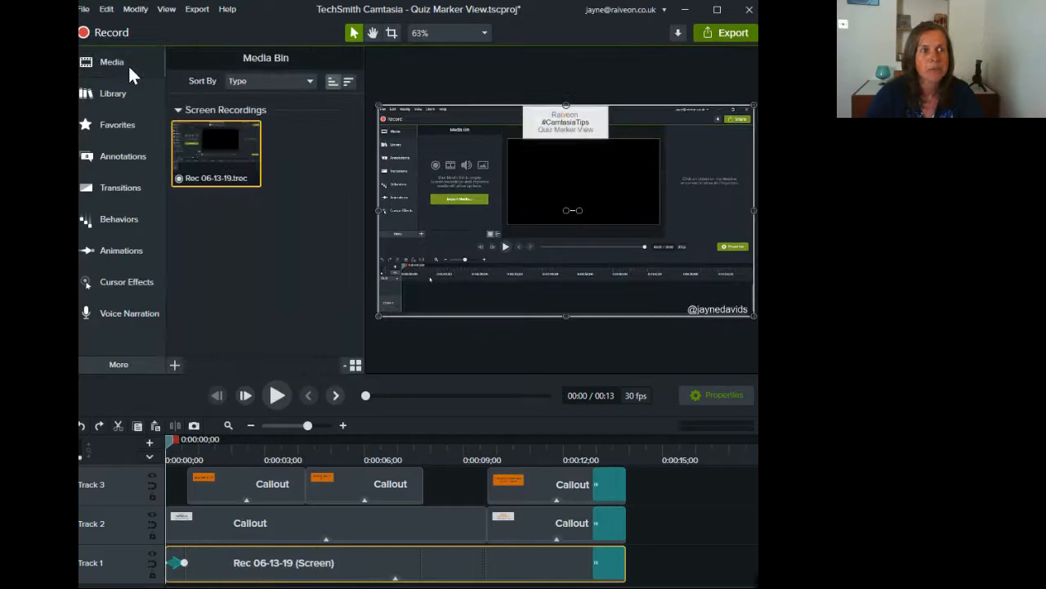
{"action": "right_click", "coordinate": [223, 155]}
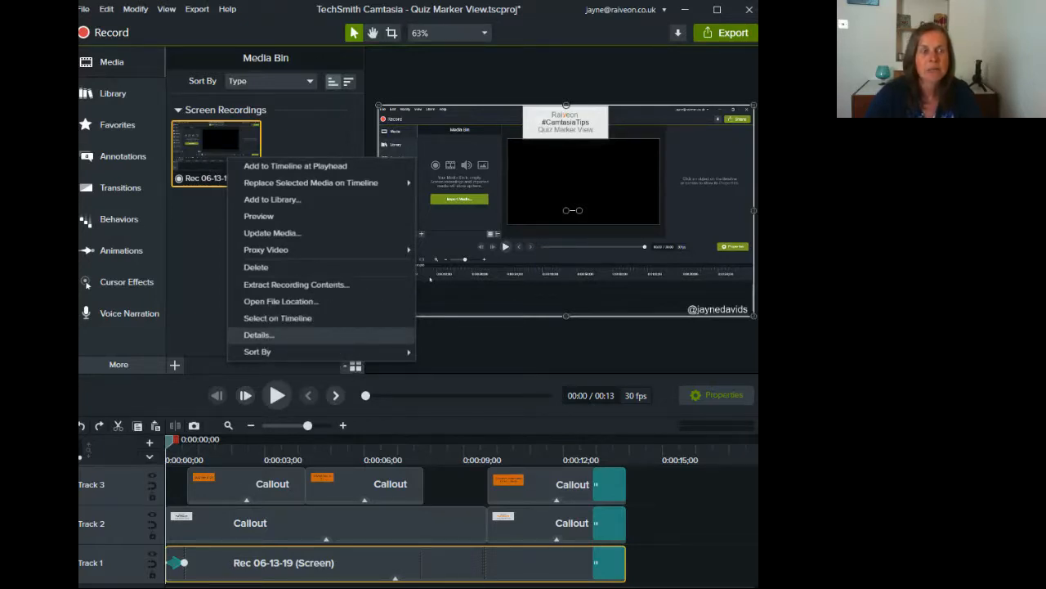
{"action": "left_click", "coordinate": [259, 334]}
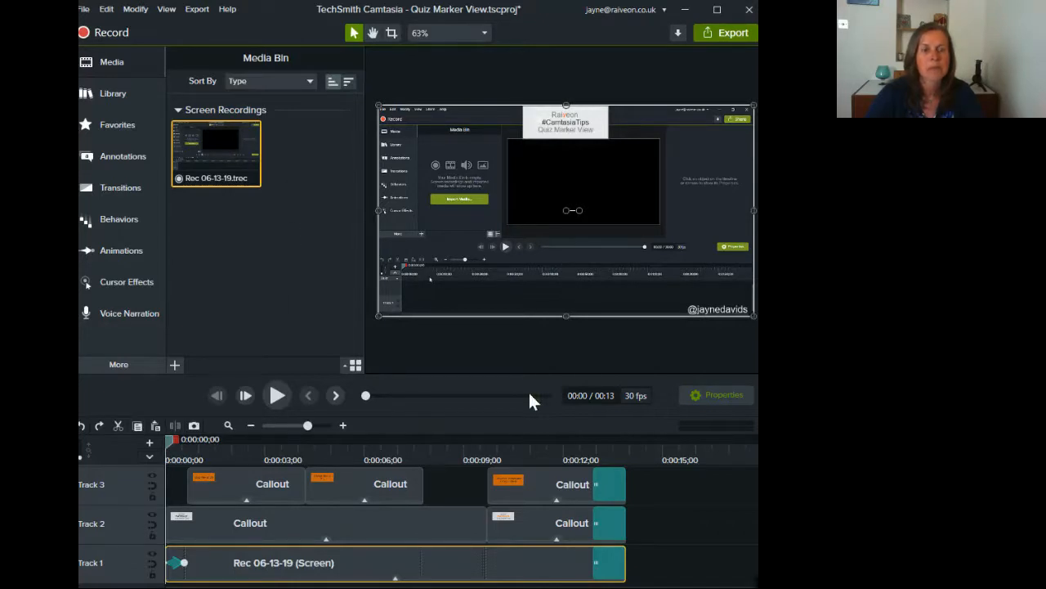
{"action": "left_click", "coordinate": [484, 32]}
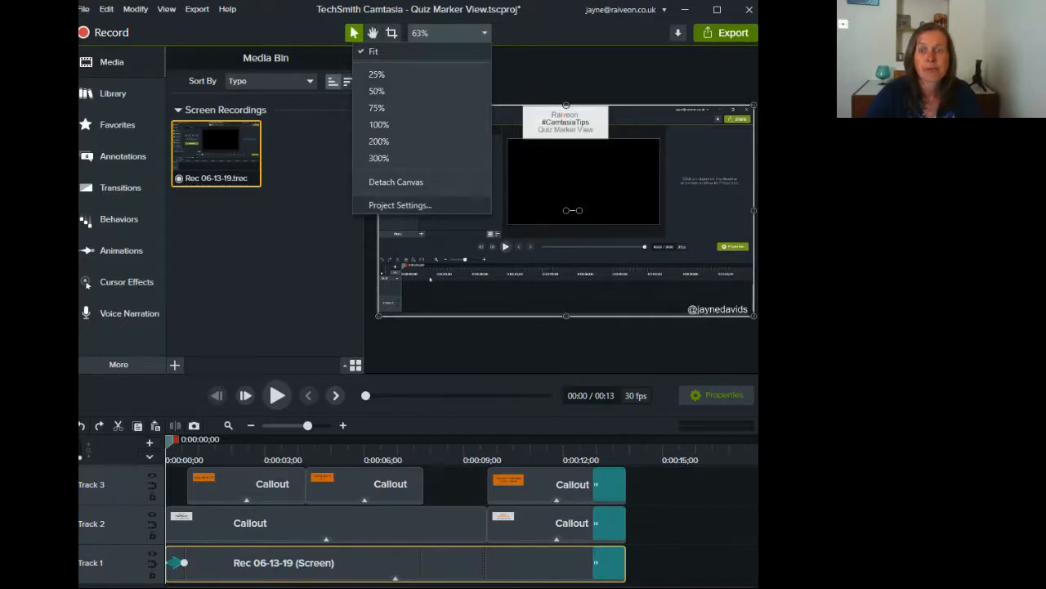
{"action": "left_click", "coordinate": [422, 206]}
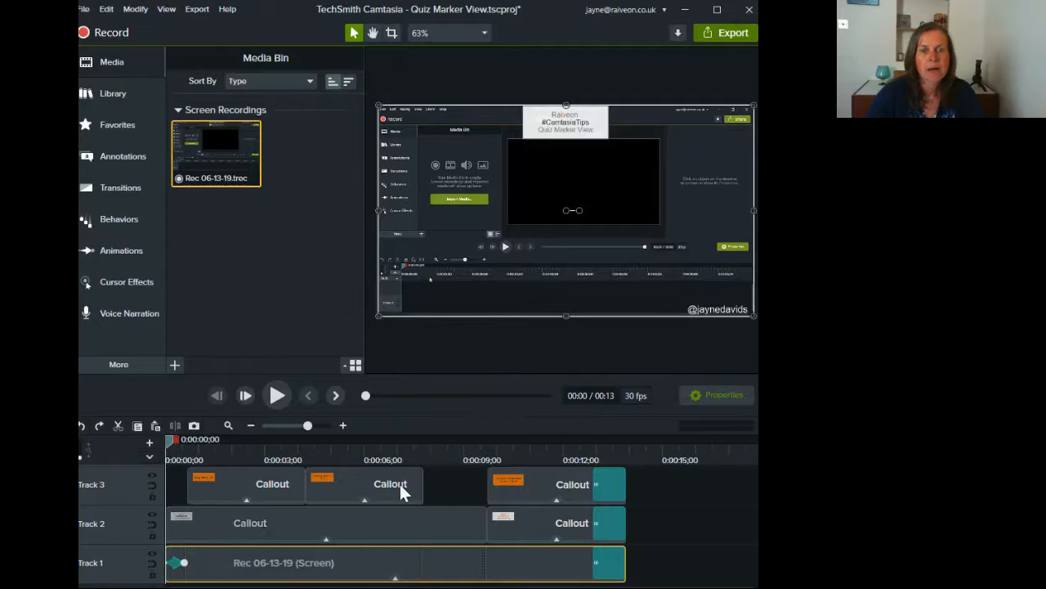
Step: Show the properties of the Rec 06-13-19 screen clip on Track 1 and select its opening zoom animation
{"action": "left_click", "coordinate": [730, 394]}
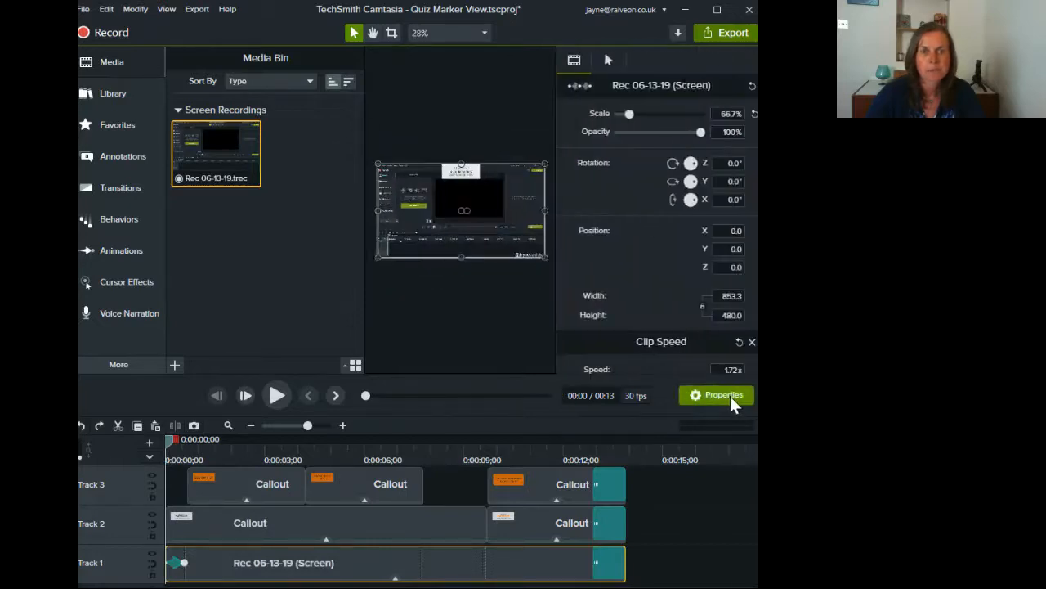
{"action": "left_click", "coordinate": [686, 122]}
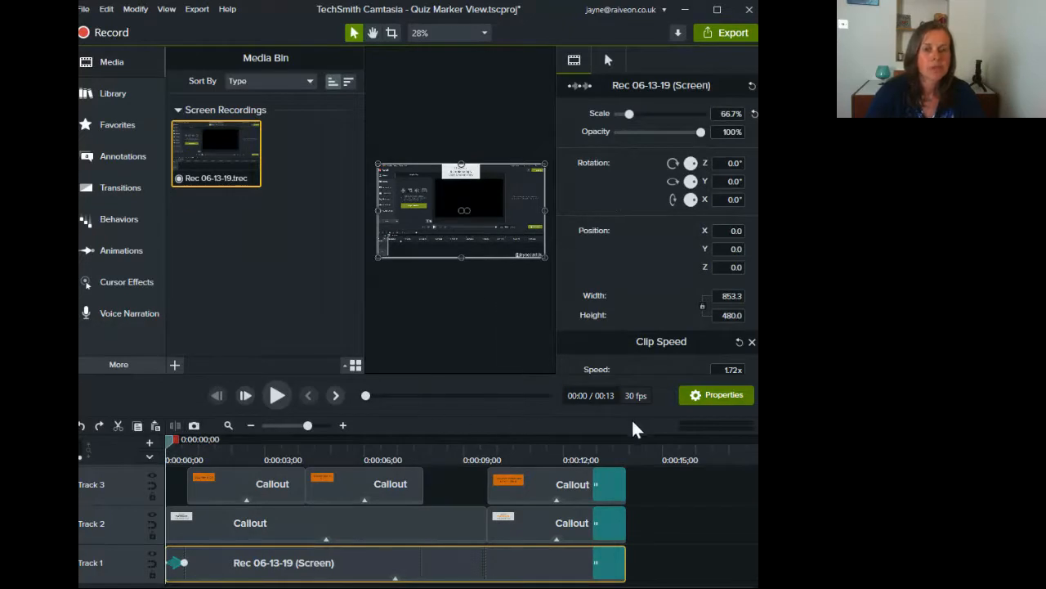
{"action": "left_click", "coordinate": [179, 569]}
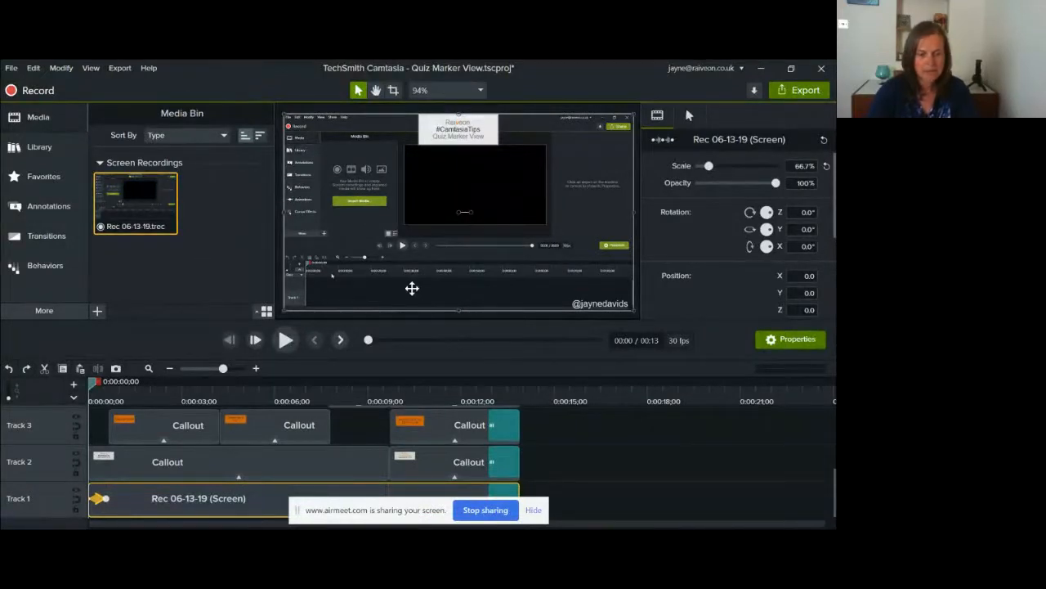
Step: Review the canvas dimensions and the available colour themes in the project settings, and close them without changes
{"action": "left_click", "coordinate": [480, 91]}
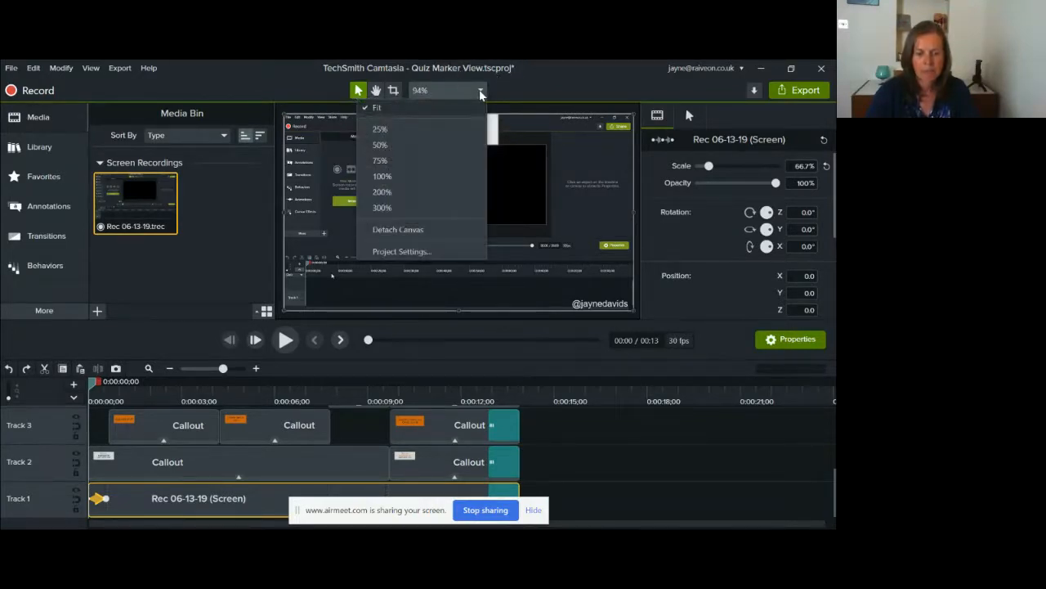
{"action": "left_click", "coordinate": [460, 253]}
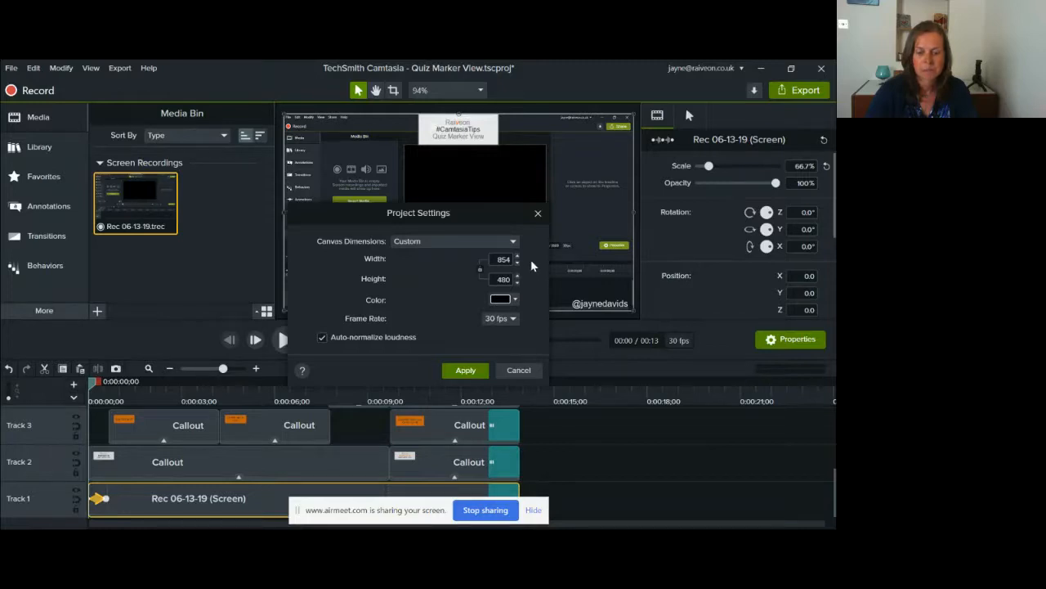
{"action": "left_click", "coordinate": [515, 300]}
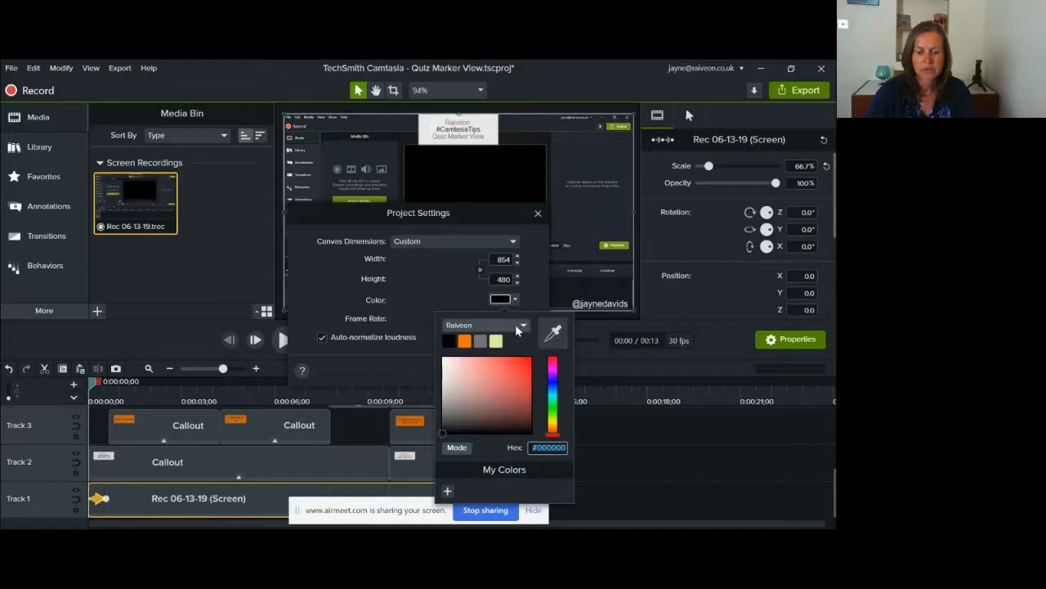
{"action": "left_click", "coordinate": [515, 325]}
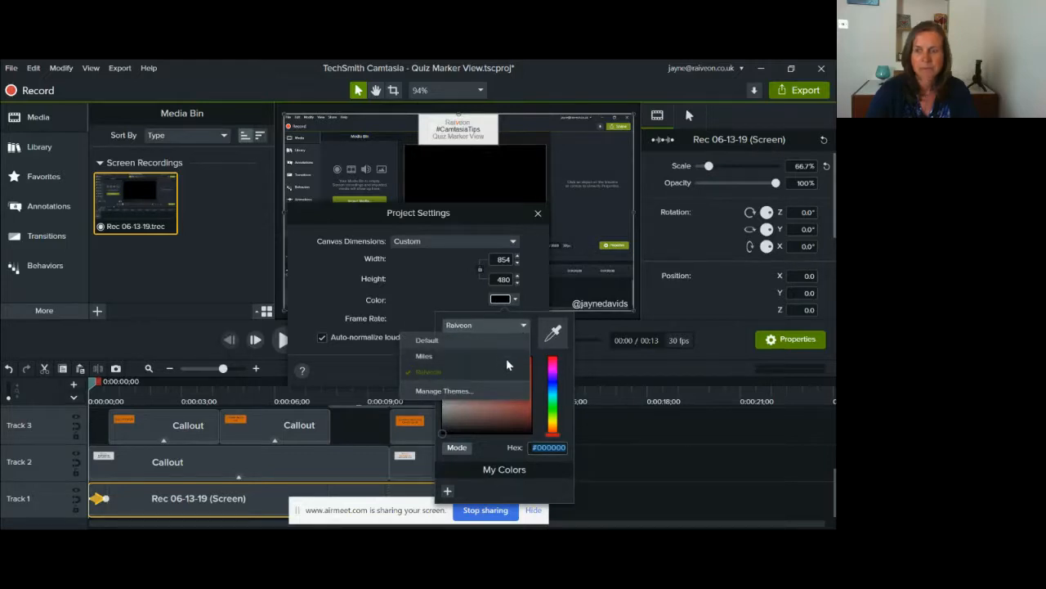
{"action": "left_click", "coordinate": [521, 327]}
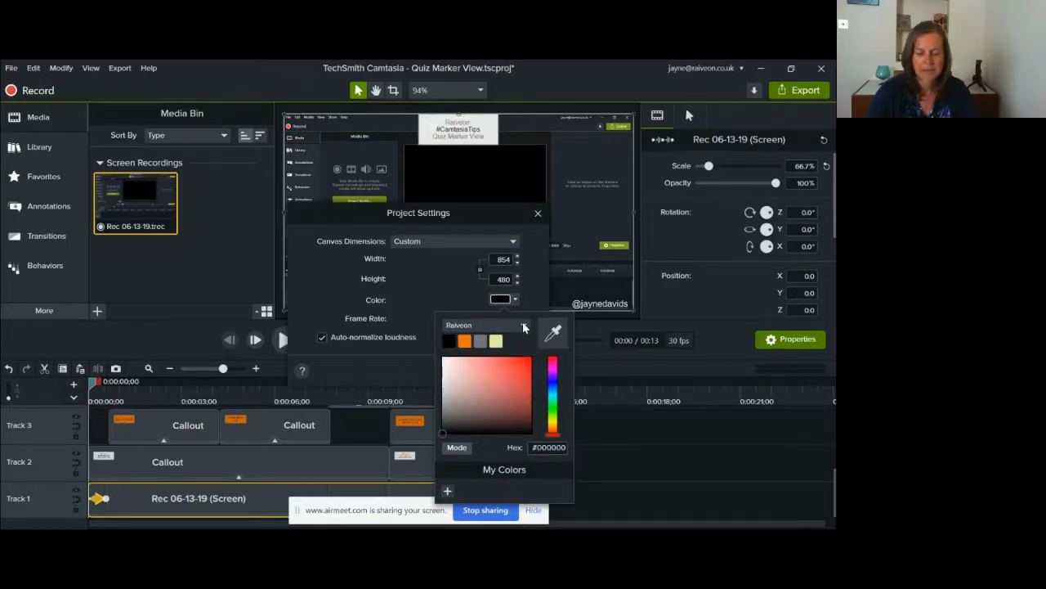
{"action": "left_click", "coordinate": [616, 441]}
{"action": "left_click", "coordinate": [538, 212]}
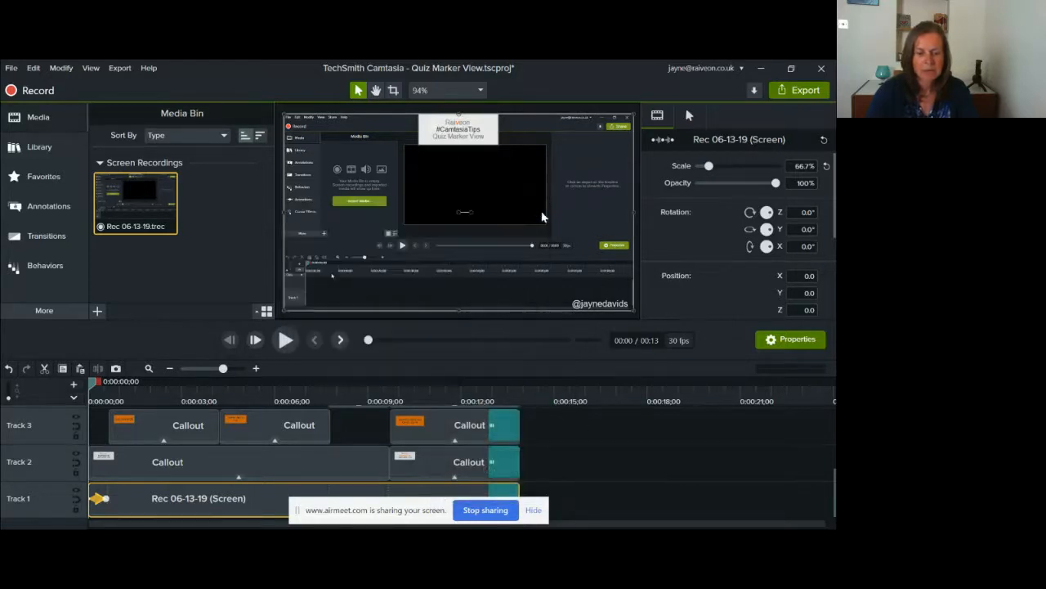
Step: View the details of Rec 06-13-19.trec to read the recording's source dimensions, and close them
{"action": "right_click", "coordinate": [135, 214]}
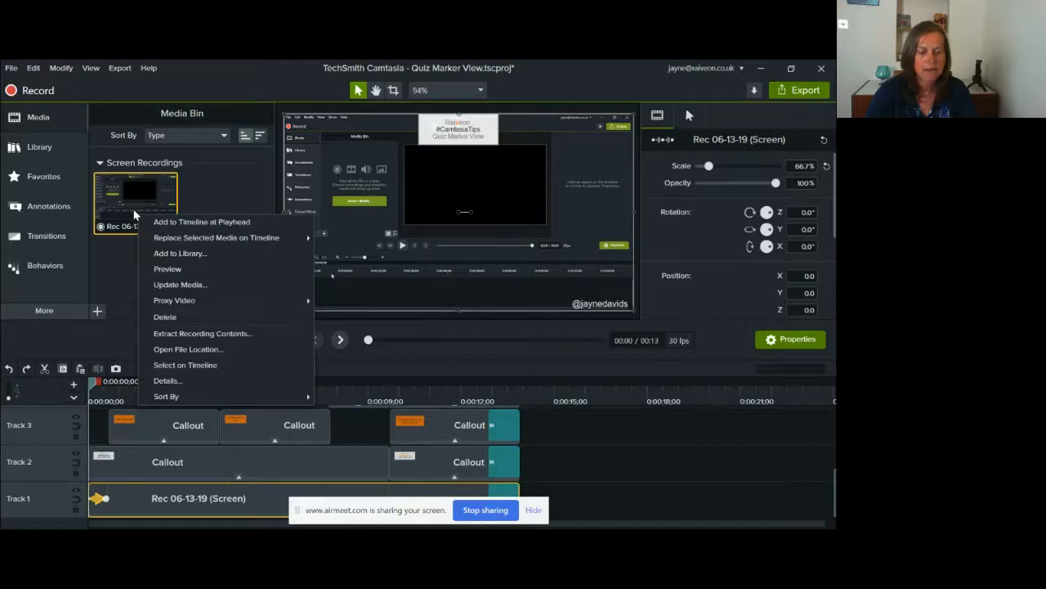
{"action": "left_click", "coordinate": [196, 380]}
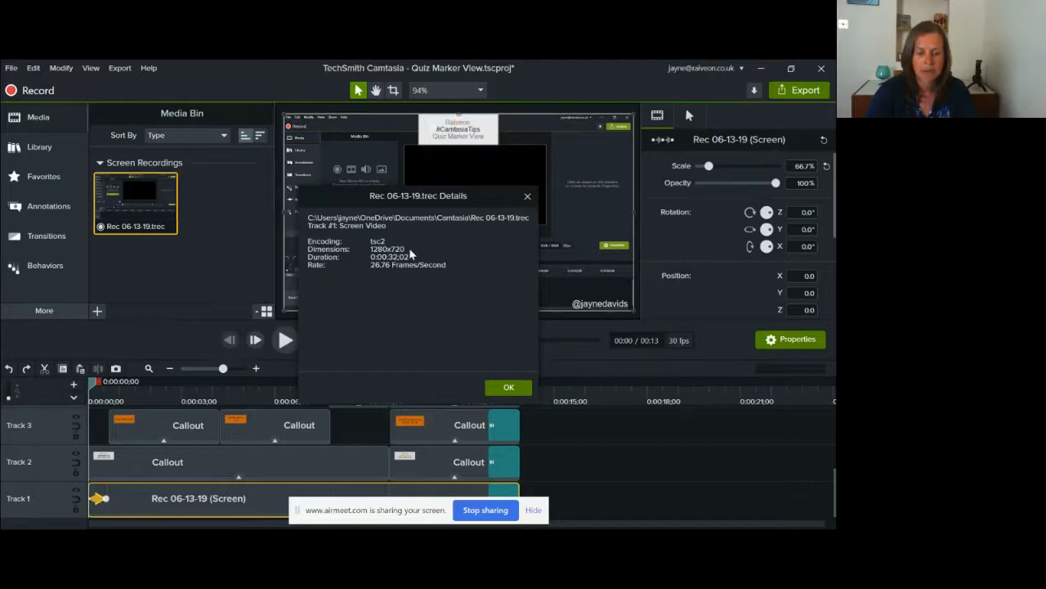
{"action": "left_click", "coordinate": [499, 386]}
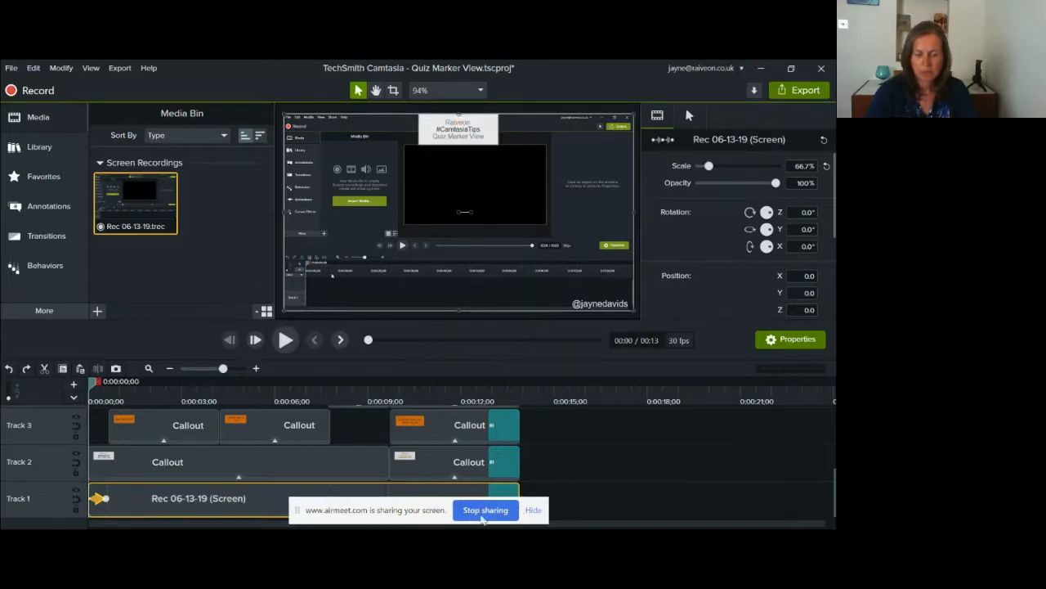
Step: Move the screen-sharing notice off the Track 1 clip and jump to the end of its zoom animation to check the scale
{"action": "left_click_drag", "start_coordinate": [416, 513], "coordinate": [651, 511]}
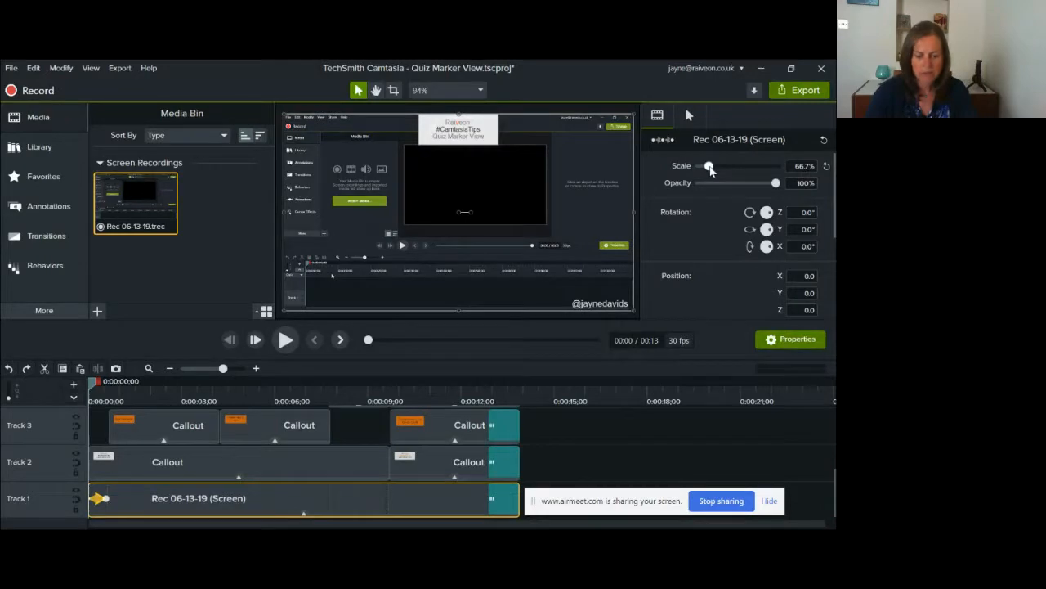
{"action": "key", "text": "ctrl"}
{"action": "key", "text": "ctrl"}
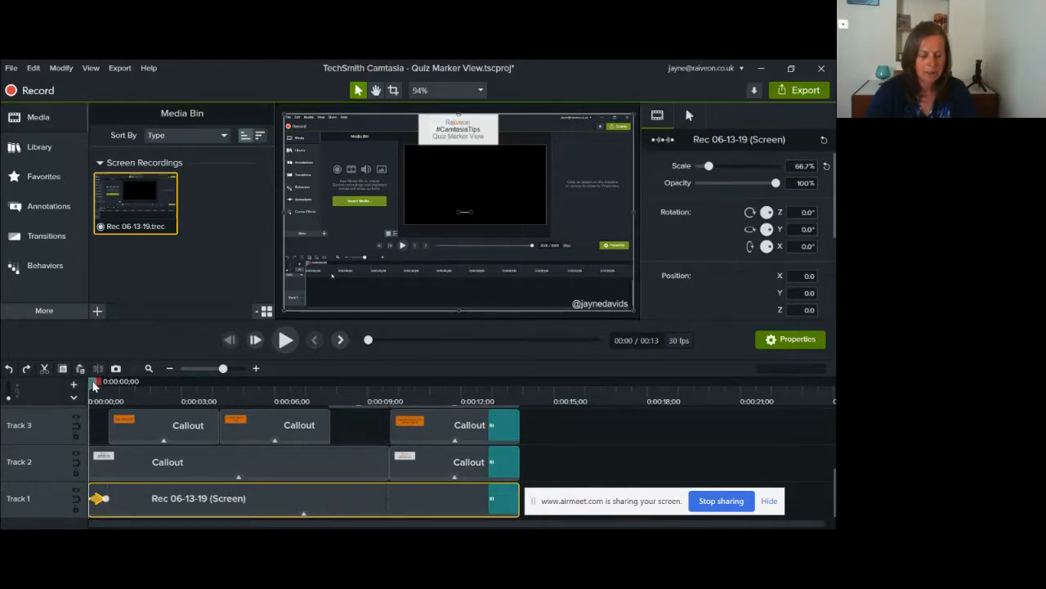
{"action": "double_click", "coordinate": [105, 498]}
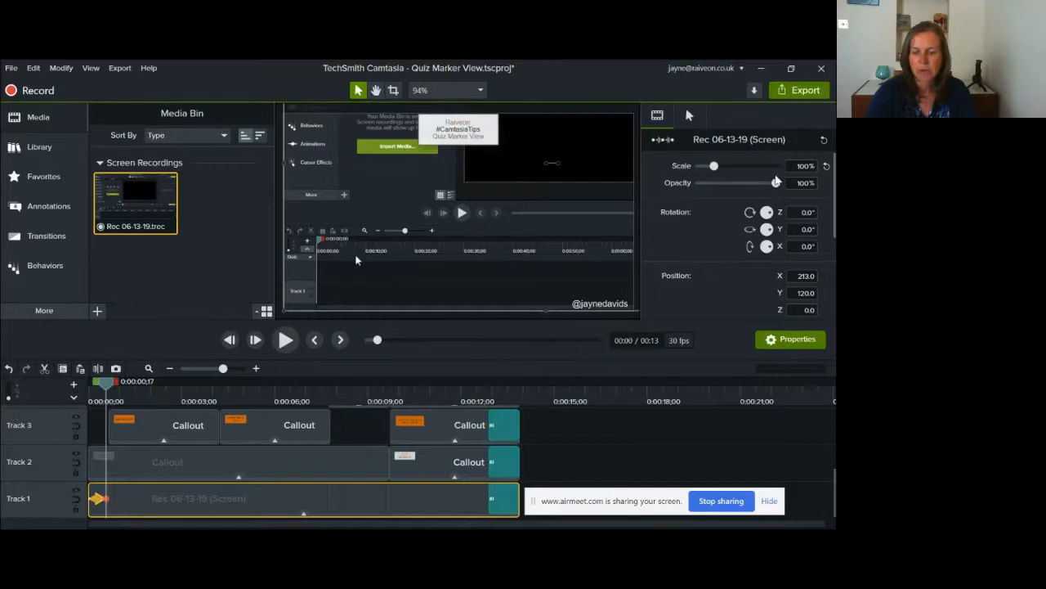
{"action": "left_click", "coordinate": [789, 168]}
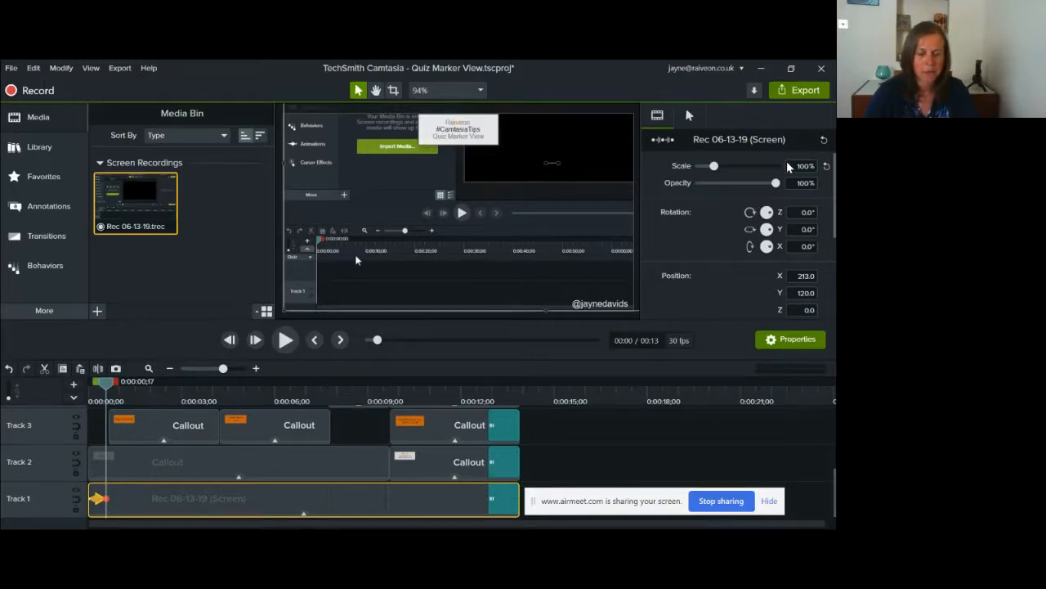
Step: Select the timeline range from the start to 0:00:00;28 and play back the zoom-in within it
{"action": "mouse_move", "coordinate": [108, 382]}
{"action": "left_mouse_down"}
{"action": "mouse_move", "coordinate": [96, 383]}
{"action": "mouse_move", "coordinate": [128, 390]}
{"action": "left_mouse_up"}
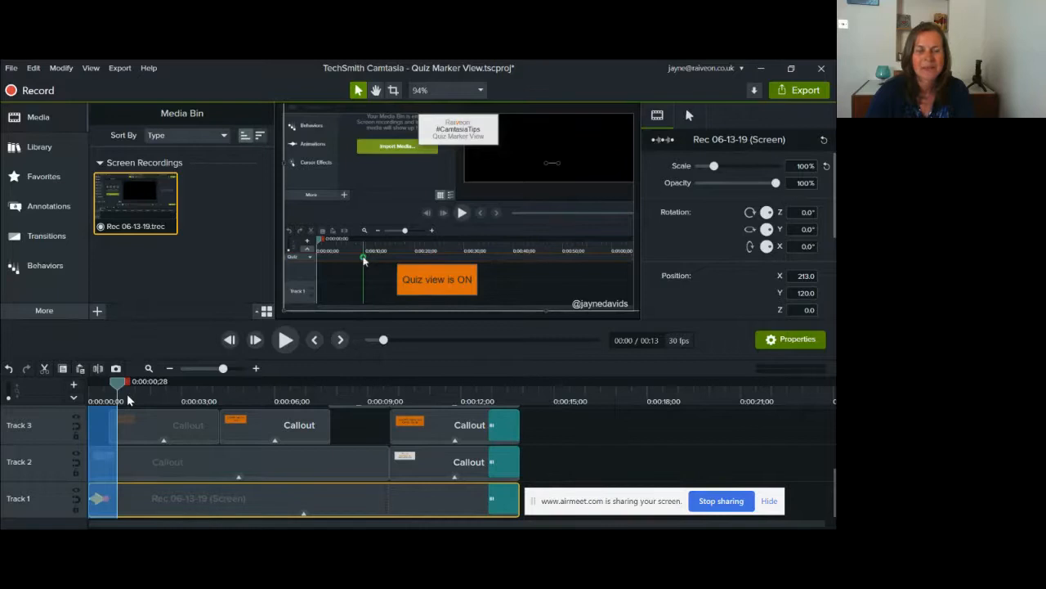
{"action": "key", "text": "space"}
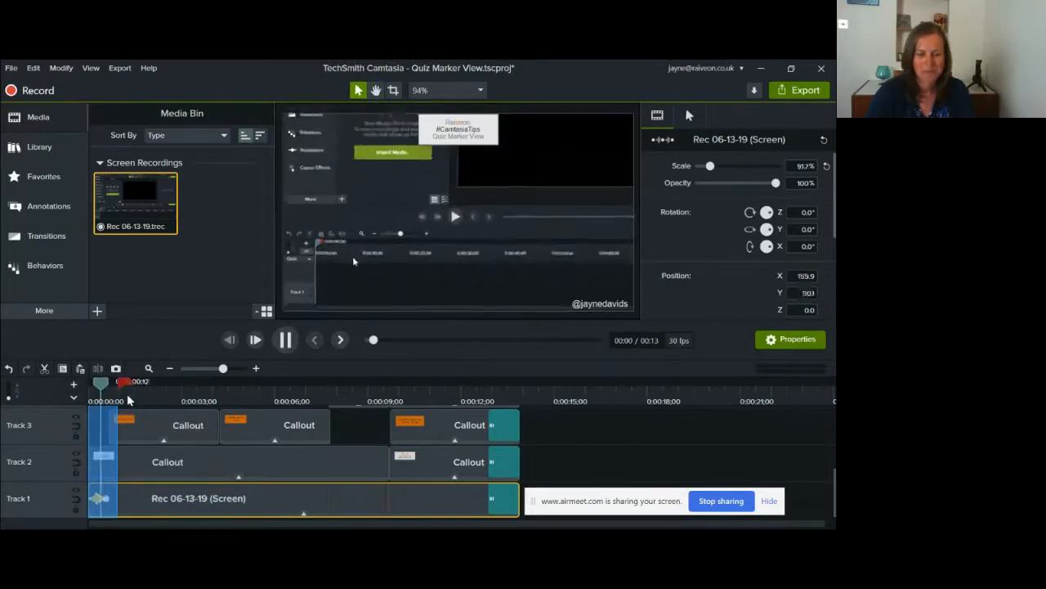
{"action": "key", "text": "space"}
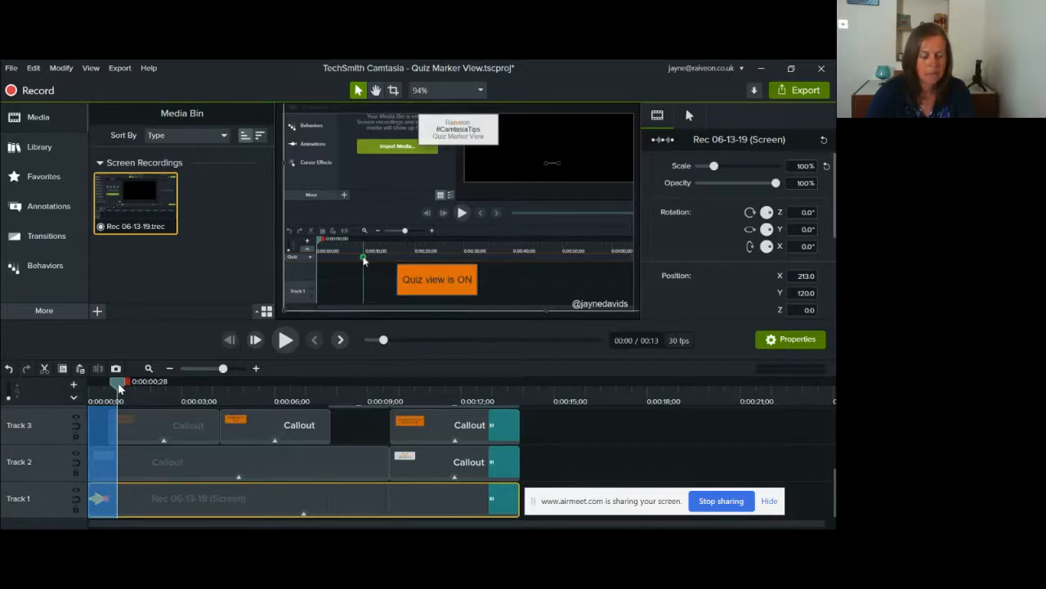
Step: Clear the timeline range and compare the Track 1 zoom animation at the start of the video and at its end, 0:00:00;17
{"action": "left_click", "coordinate": [119, 390]}
{"action": "mouse_move", "coordinate": [119, 389]}
{"action": "left_mouse_down"}
{"action": "mouse_move", "coordinate": [128, 394]}
{"action": "mouse_move", "coordinate": [112, 390]}
{"action": "left_mouse_up"}
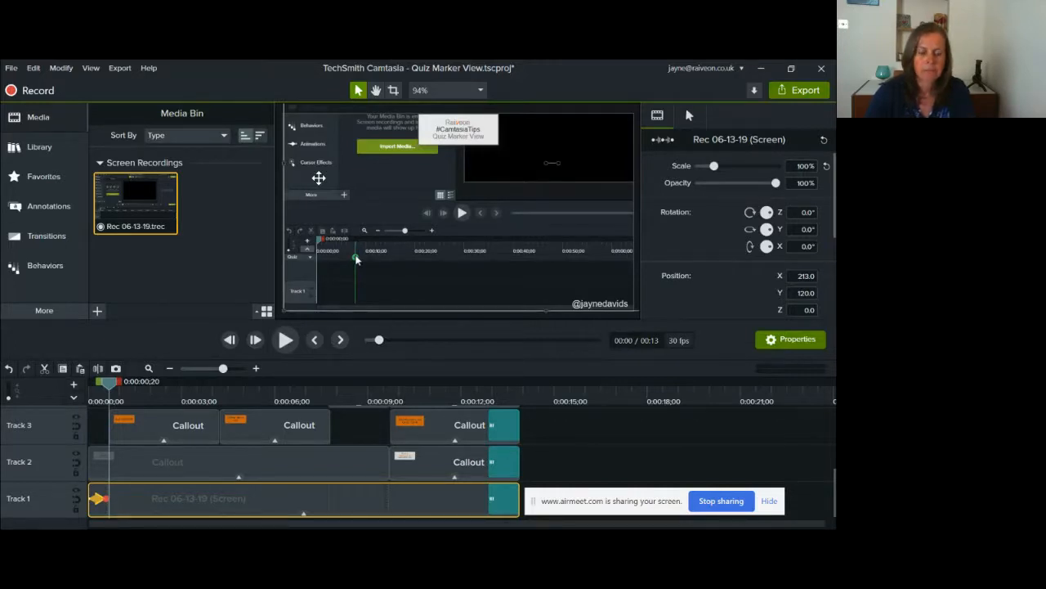
{"action": "left_click_drag", "start_coordinate": [110, 384], "coordinate": [87, 389]}
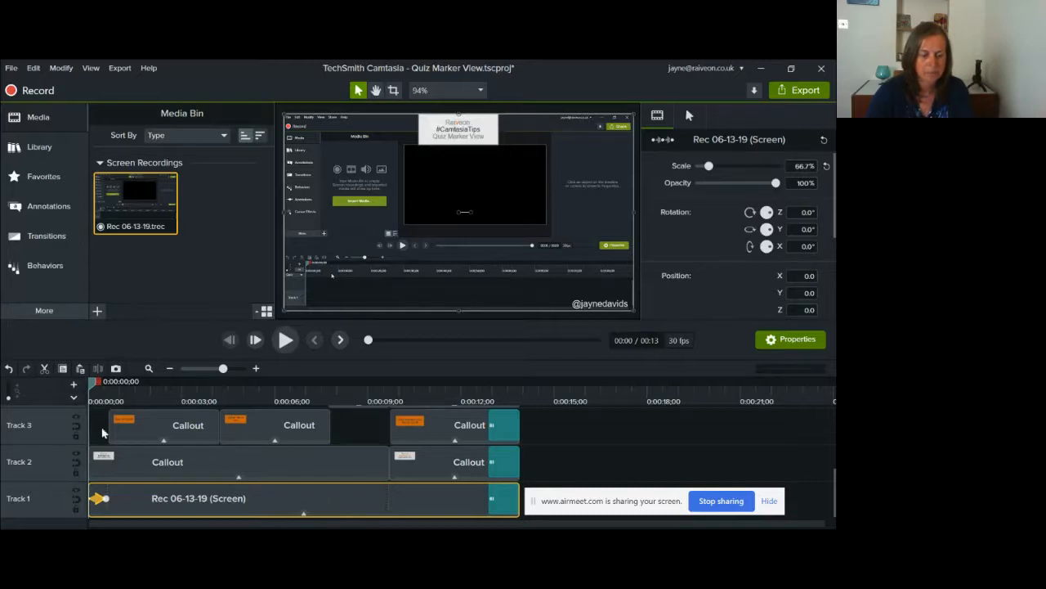
{"action": "left_click", "coordinate": [105, 498]}
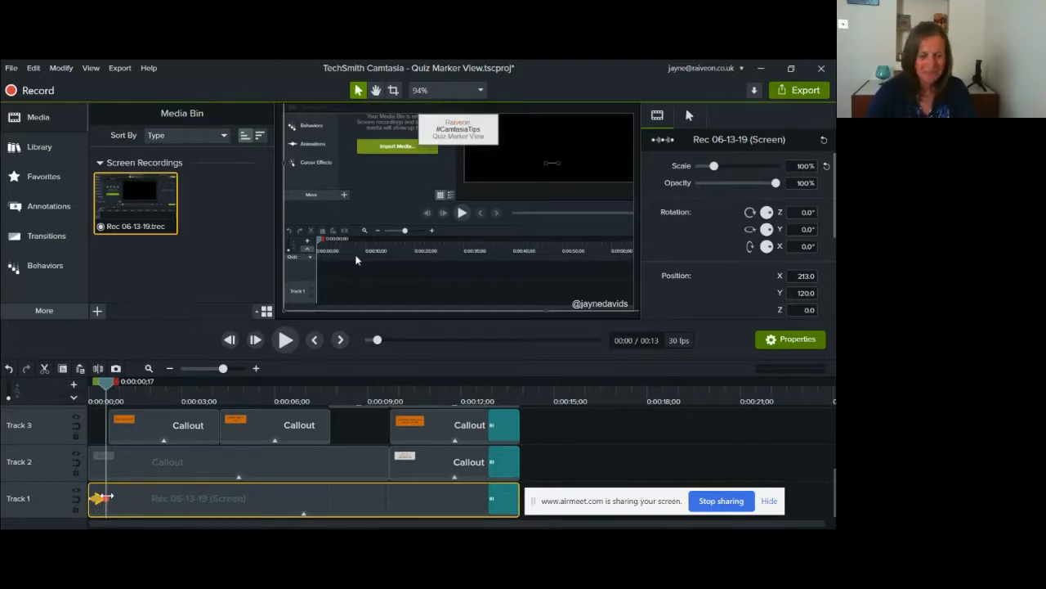
Step: Enlarge the timeline area to show the upper tracks, and scrub from the start of the video to 0:00:01;20
{"action": "left_click_drag", "start_coordinate": [127, 320], "coordinate": [141, 264]}
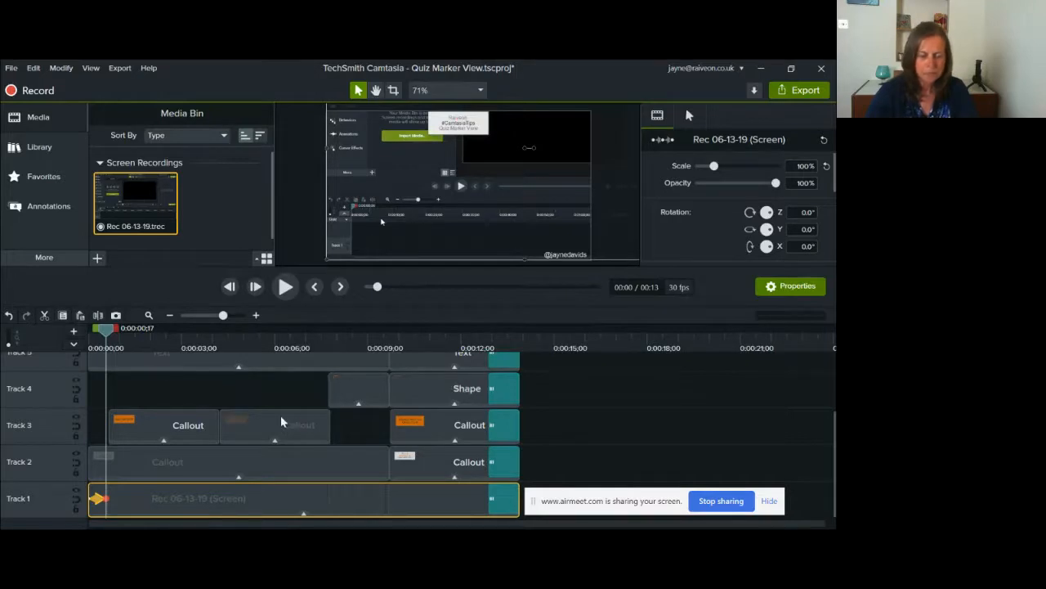
{"action": "scroll", "coordinate": [278, 414], "scroll_direction": "up", "scroll_amount": 3}
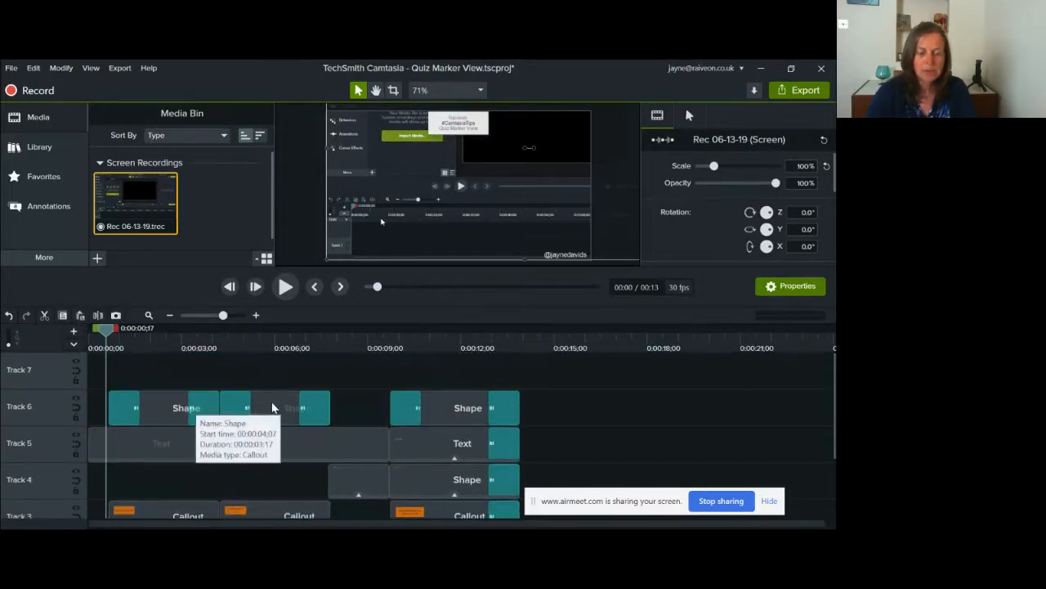
{"action": "left_click_drag", "start_coordinate": [106, 331], "coordinate": [92, 331]}
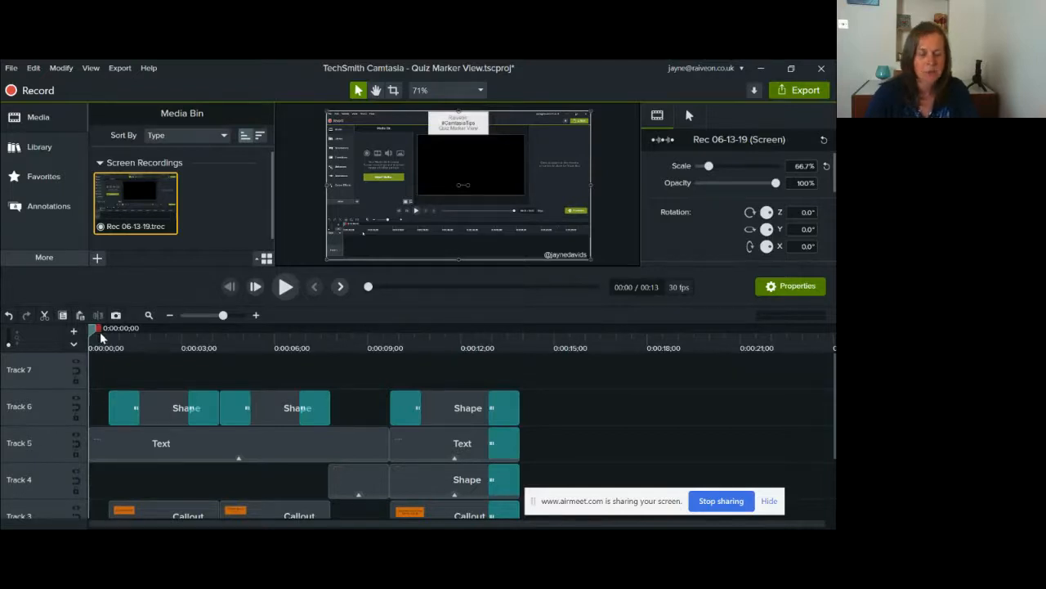
{"action": "left_click_drag", "start_coordinate": [94, 332], "coordinate": [145, 342]}
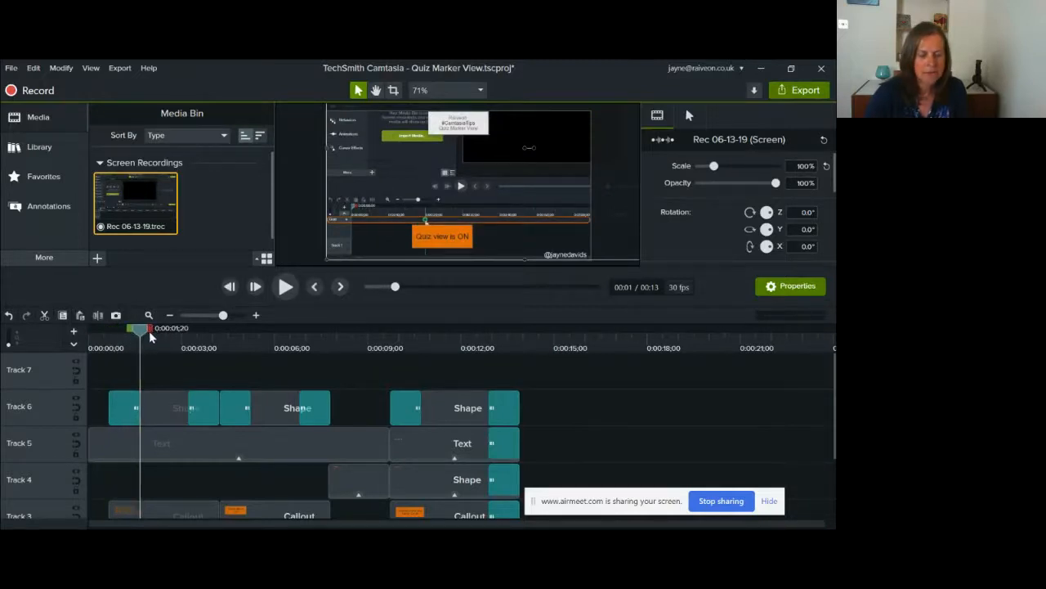
Step: Select the range from 0:00:01;20 to 0:00:03;07, view the commands available for it, and clear the selection
{"action": "left_click_drag", "start_coordinate": [152, 331], "coordinate": [194, 339]}
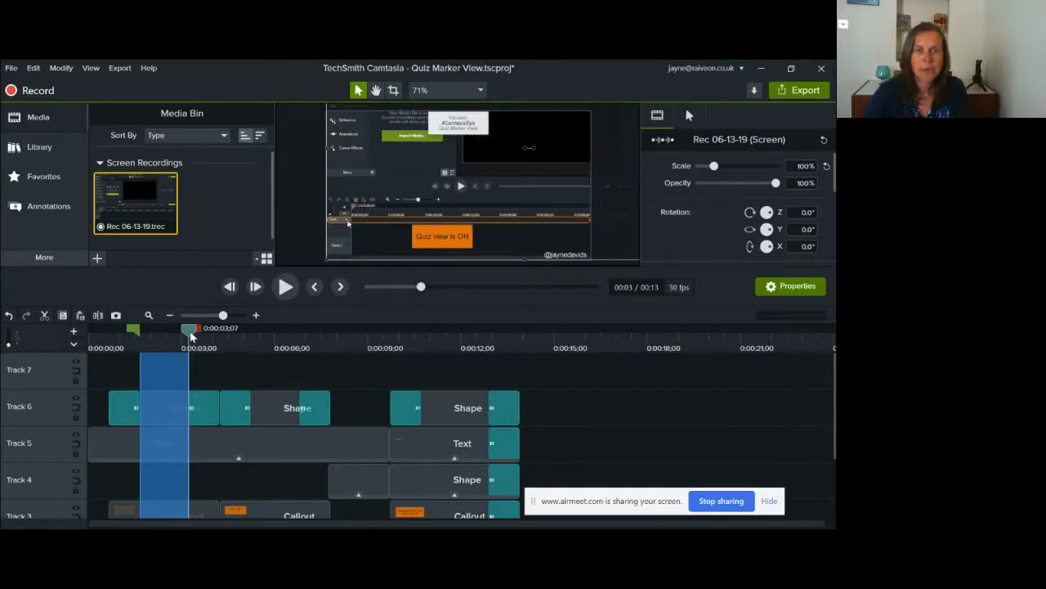
{"action": "right_click", "coordinate": [171, 377]}
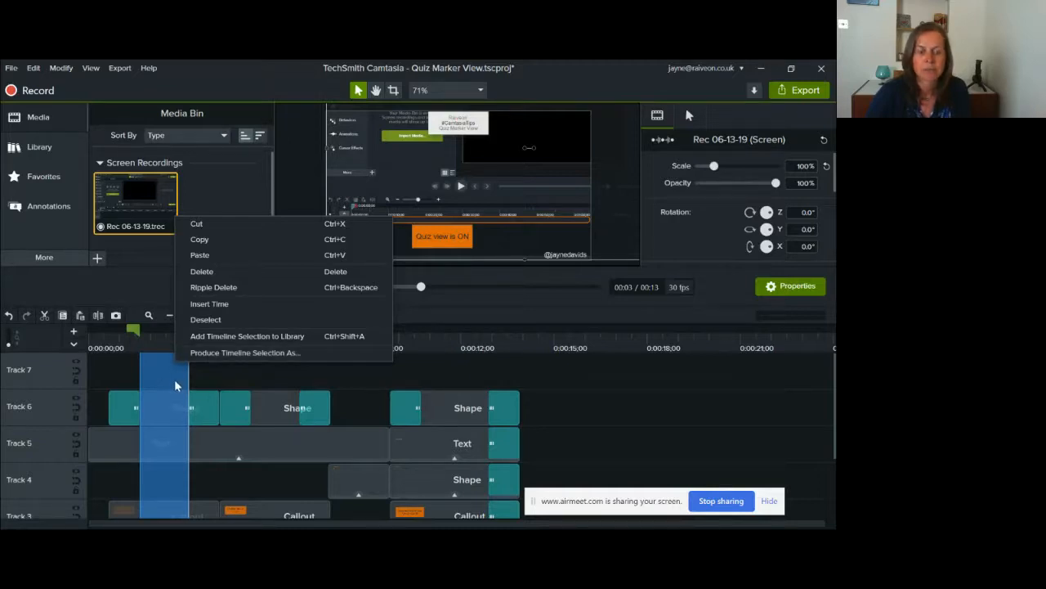
{"action": "left_click", "coordinate": [204, 374]}
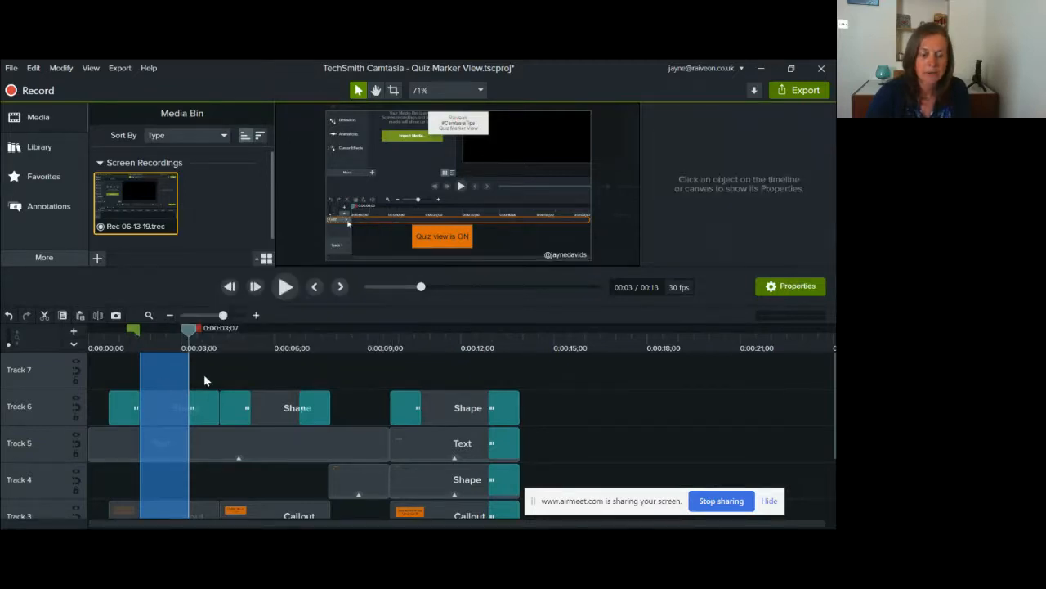
{"action": "left_click", "coordinate": [192, 334]}
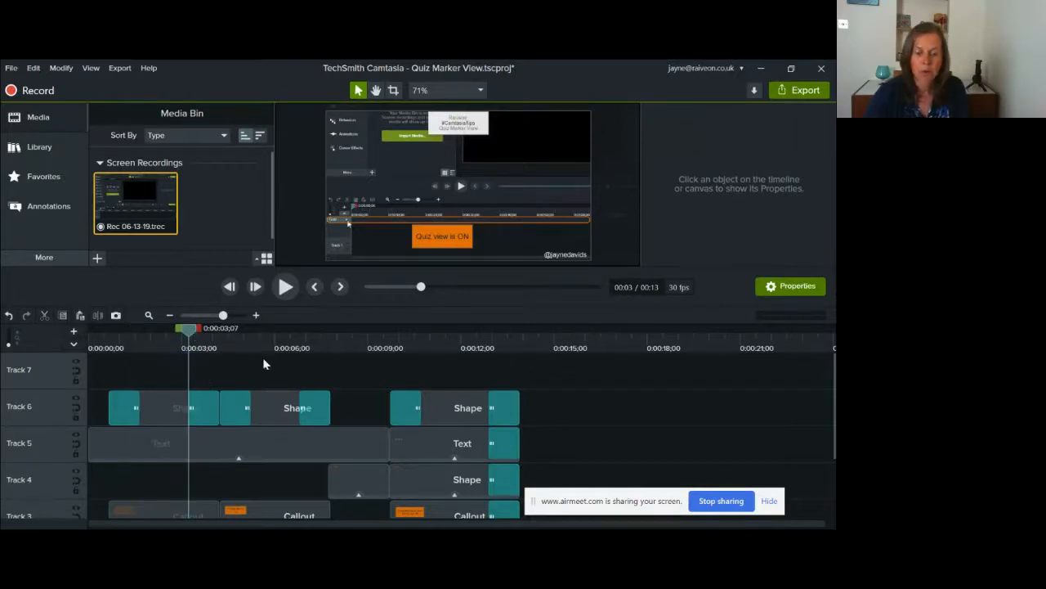
Step: Check the end of the video at 0:00:13;27 and return to the first Track 6 shape at 0:00:01;00
{"action": "left_click_drag", "start_coordinate": [514, 335], "coordinate": [524, 338]}
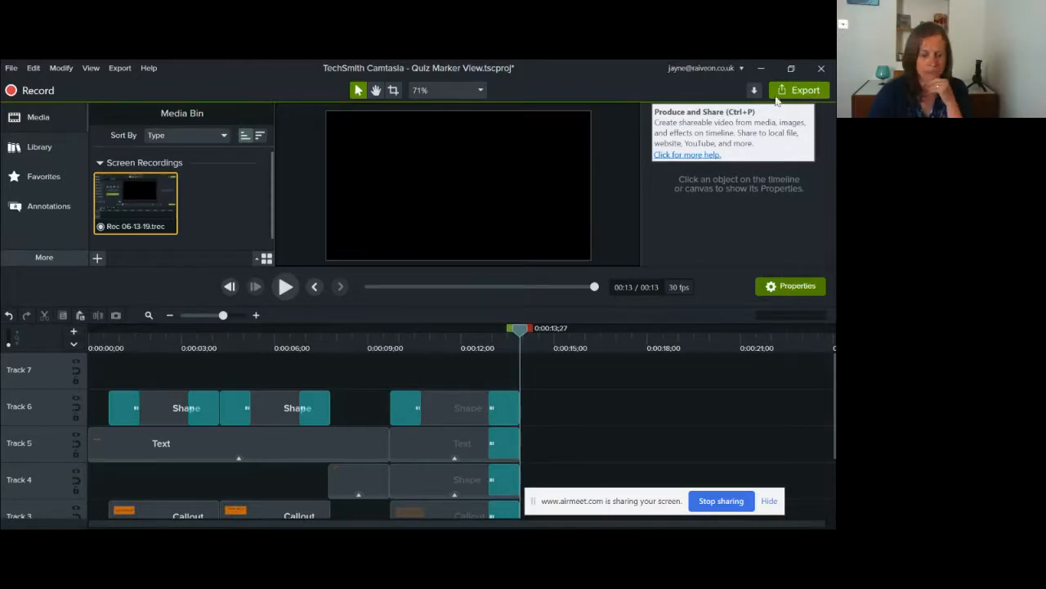
{"action": "left_click", "coordinate": [159, 329]}
{"action": "left_click_drag", "start_coordinate": [159, 329], "coordinate": [109, 331]}
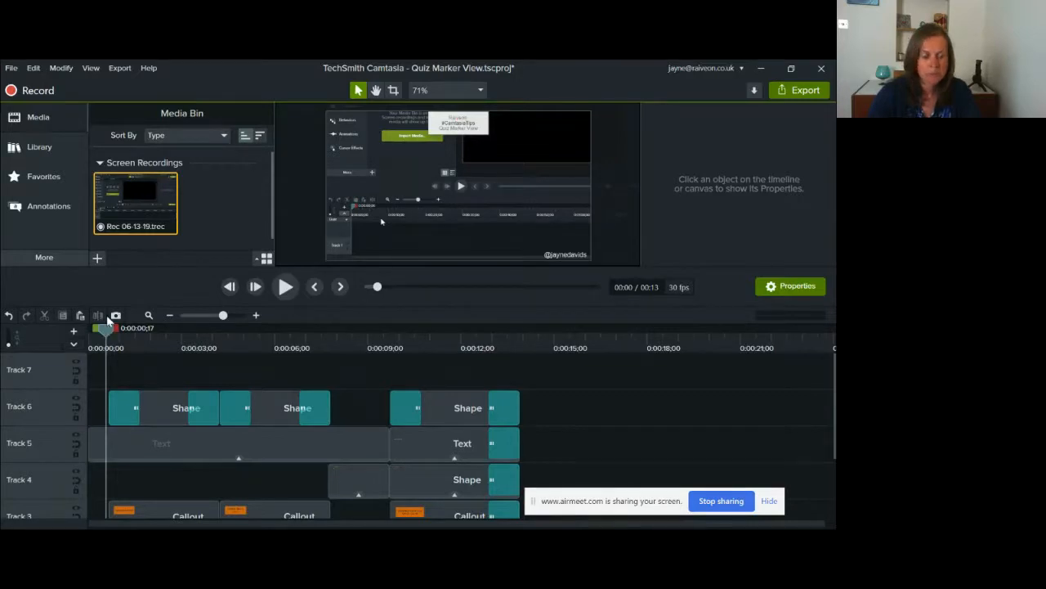
{"action": "left_click_drag", "start_coordinate": [106, 331], "coordinate": [120, 336]}
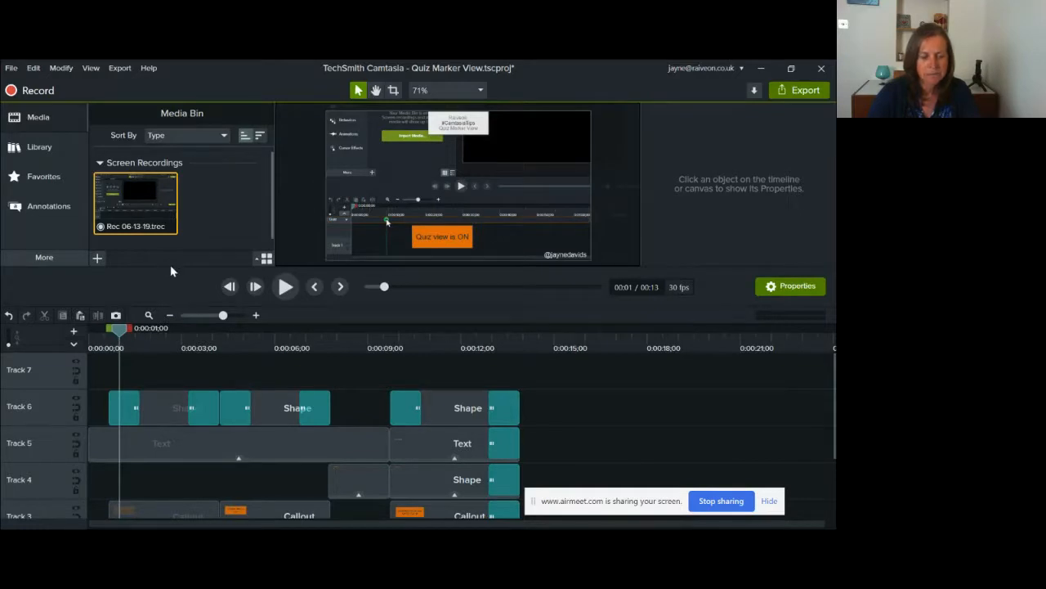
Step: Give the canvas more room by shrinking the timeline and hiding the media bin, and scrub through the callouts to 0:00:05;23
{"action": "left_click_drag", "start_coordinate": [167, 268], "coordinate": [176, 384]}
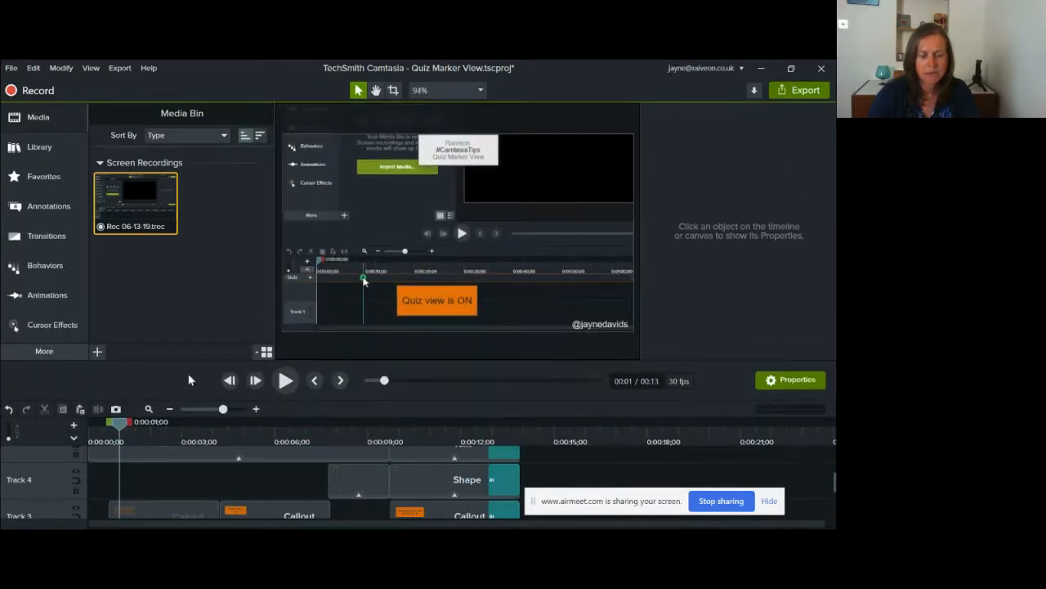
{"action": "left_click", "coordinate": [46, 119]}
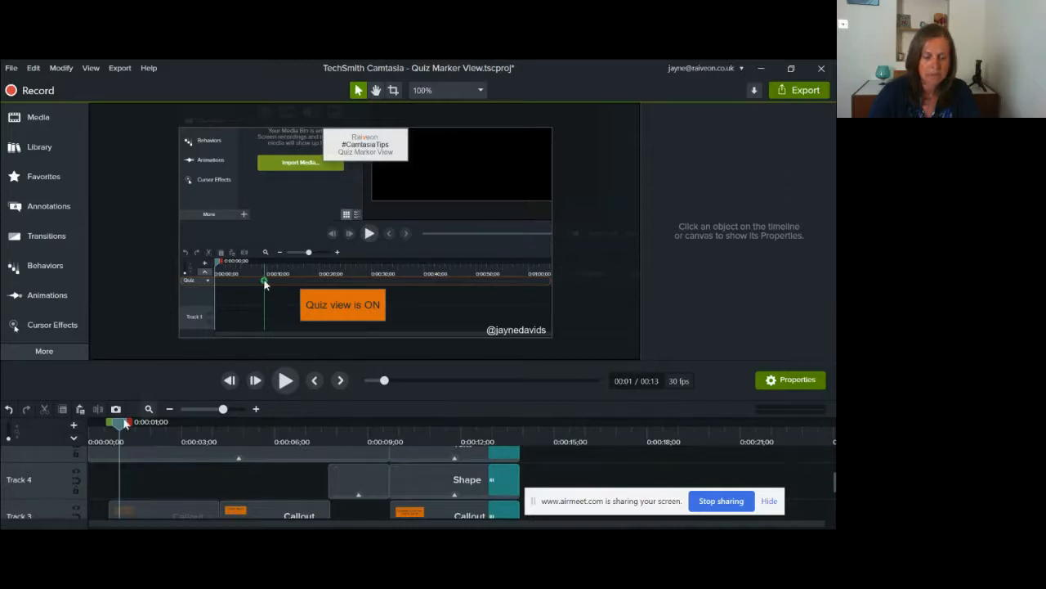
{"action": "left_click_drag", "start_coordinate": [121, 427], "coordinate": [269, 420]}
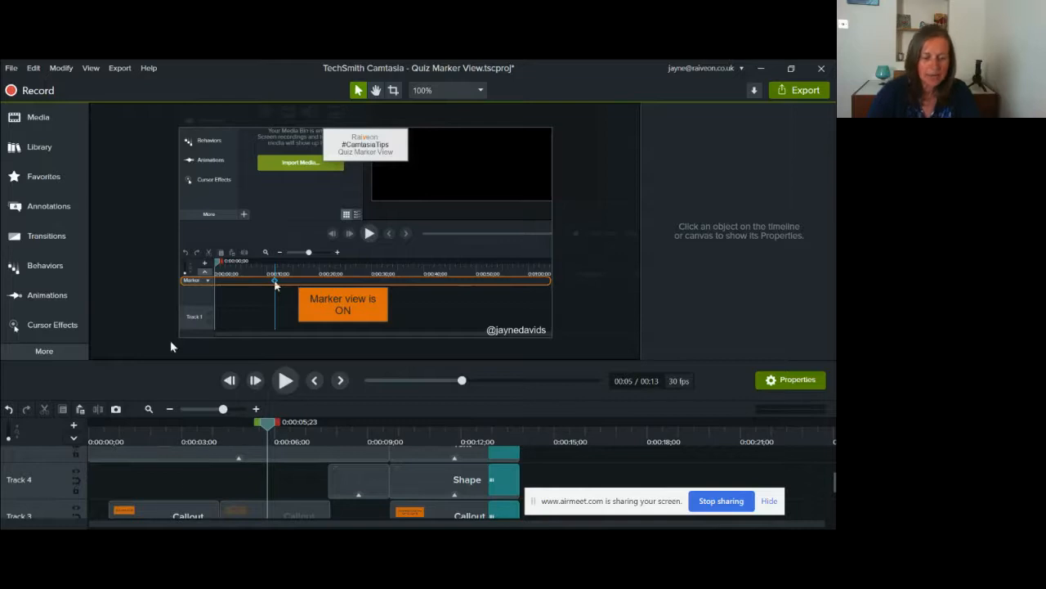
Step: Enlarge the timeline to show Tracks 3 to 7 and move the playhead to the first shape's start at 0:00:00;20
{"action": "left_click_drag", "start_coordinate": [124, 363], "coordinate": [122, 231]}
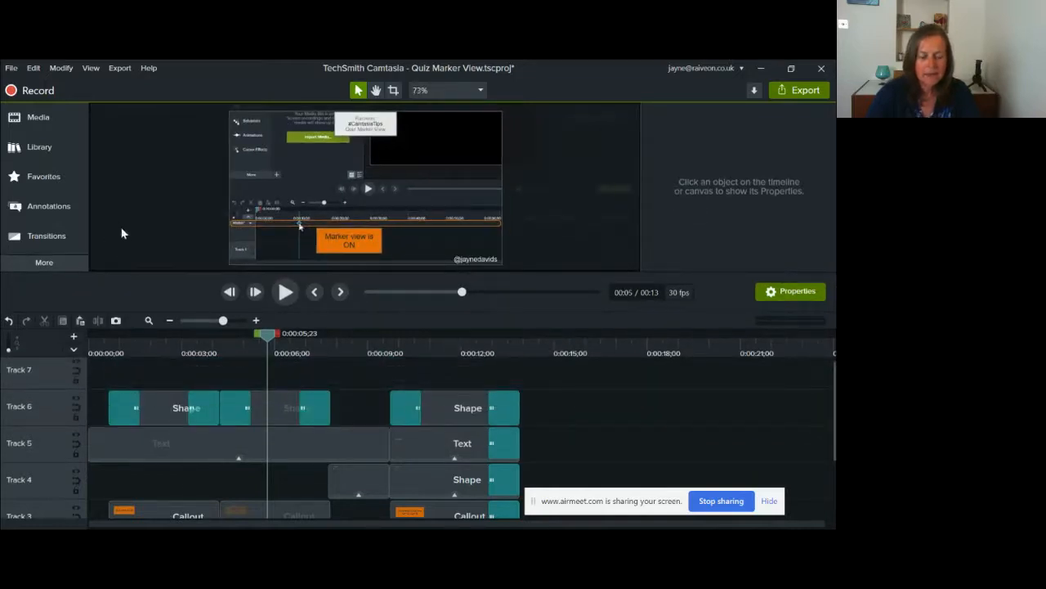
{"action": "left_click", "coordinate": [162, 337]}
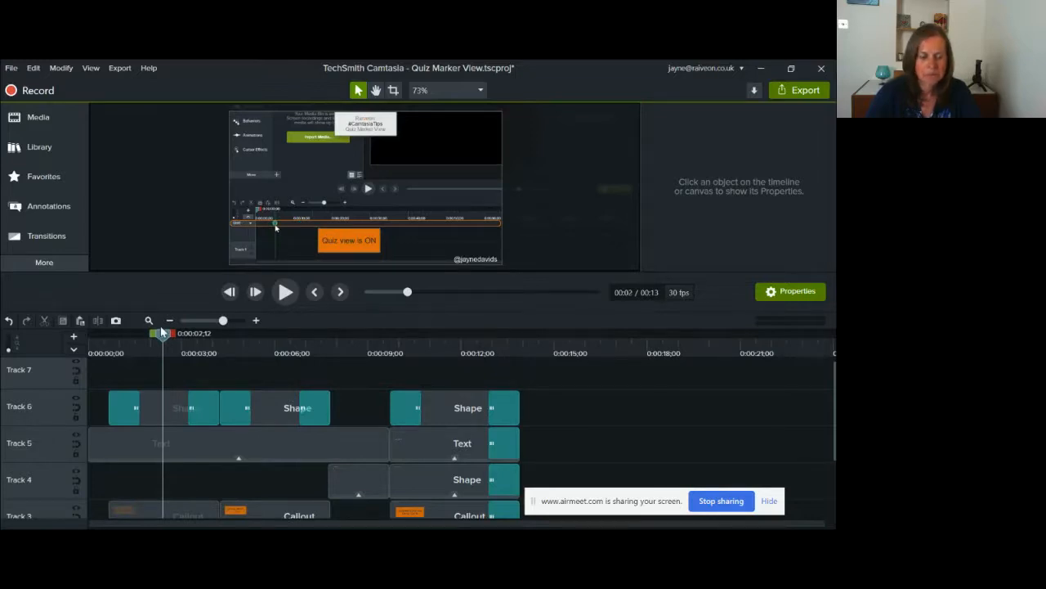
{"action": "left_click_drag", "start_coordinate": [164, 334], "coordinate": [112, 342]}
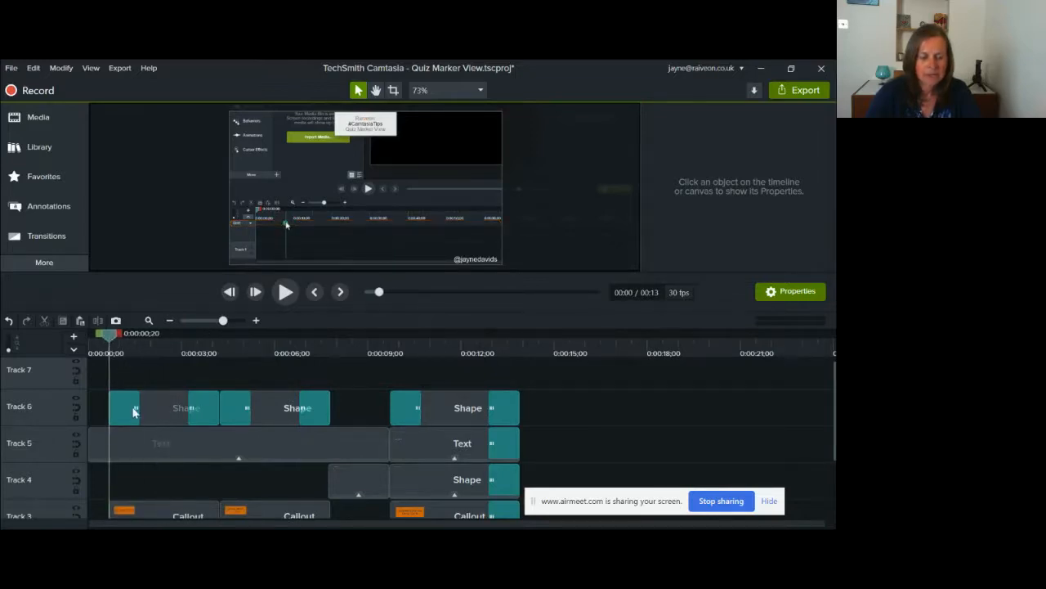
Step: Select the first Track 6 shape with the playhead at 0:00:02;06 and review its annotation and visual properties
{"action": "left_click", "coordinate": [145, 440]}
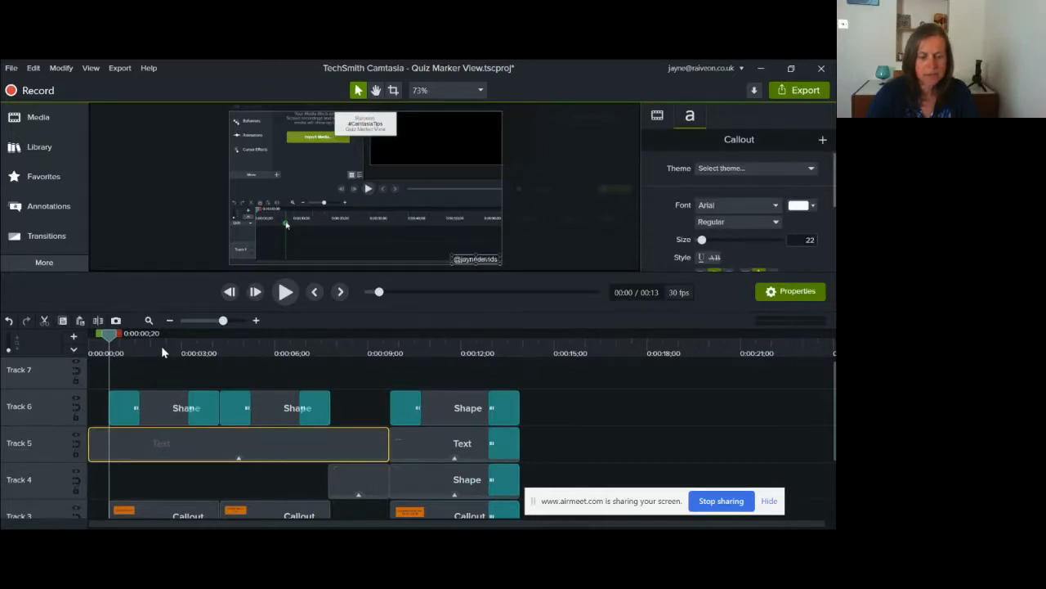
{"action": "left_click", "coordinate": [158, 345]}
{"action": "mouse_move", "coordinate": [156, 338]}
{"action": "left_mouse_down"}
{"action": "mouse_move", "coordinate": [107, 335]}
{"action": "mouse_move", "coordinate": [157, 340]}
{"action": "left_mouse_up"}
{"action": "left_click", "coordinate": [166, 413]}
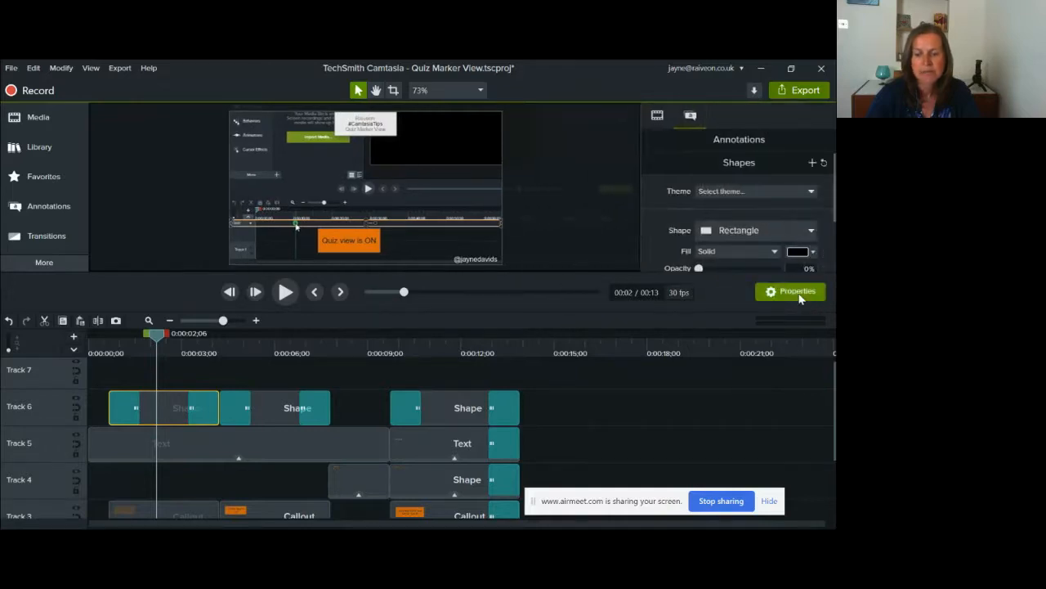
{"action": "left_click", "coordinate": [660, 118]}
{"action": "left_click", "coordinate": [689, 118]}
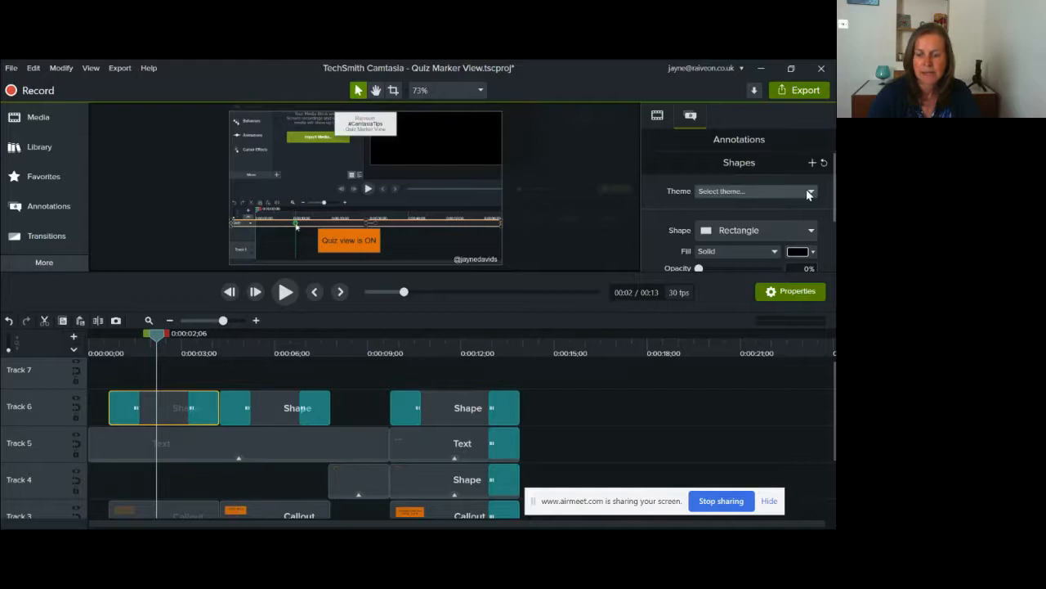
{"action": "left_click", "coordinate": [661, 116]}
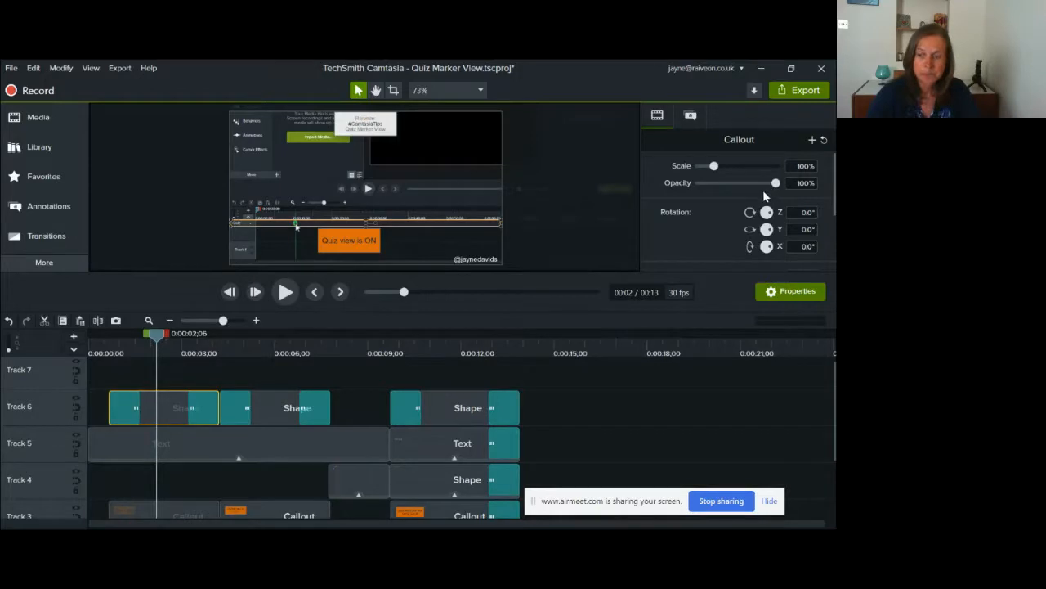
Step: Select the fade transition at the start of the first Track 6 shape and scrub back through it to 0:00:00;20
{"action": "left_click", "coordinate": [180, 352]}
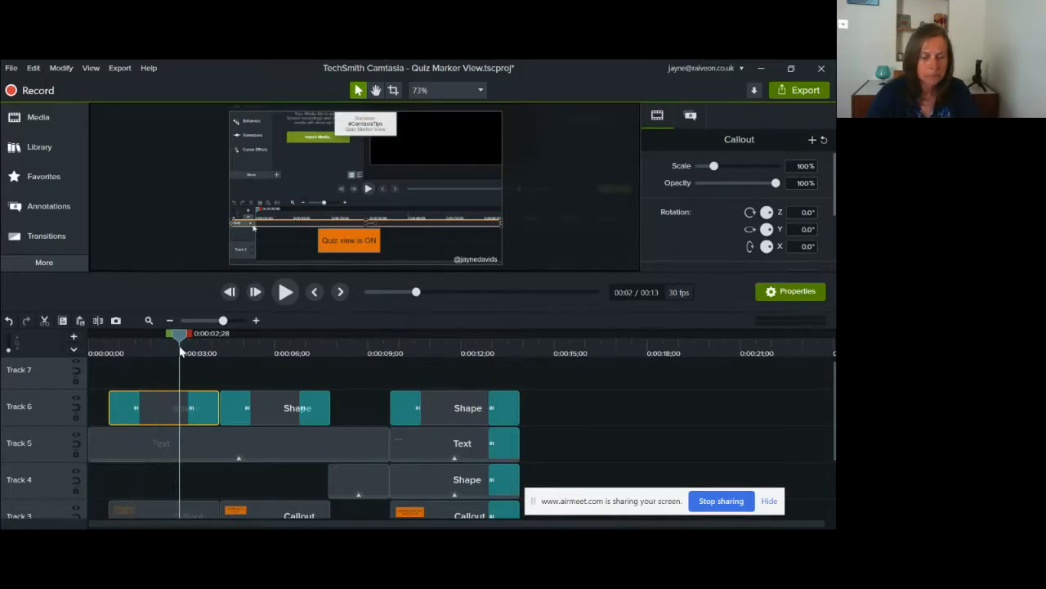
{"action": "left_click", "coordinate": [140, 352]}
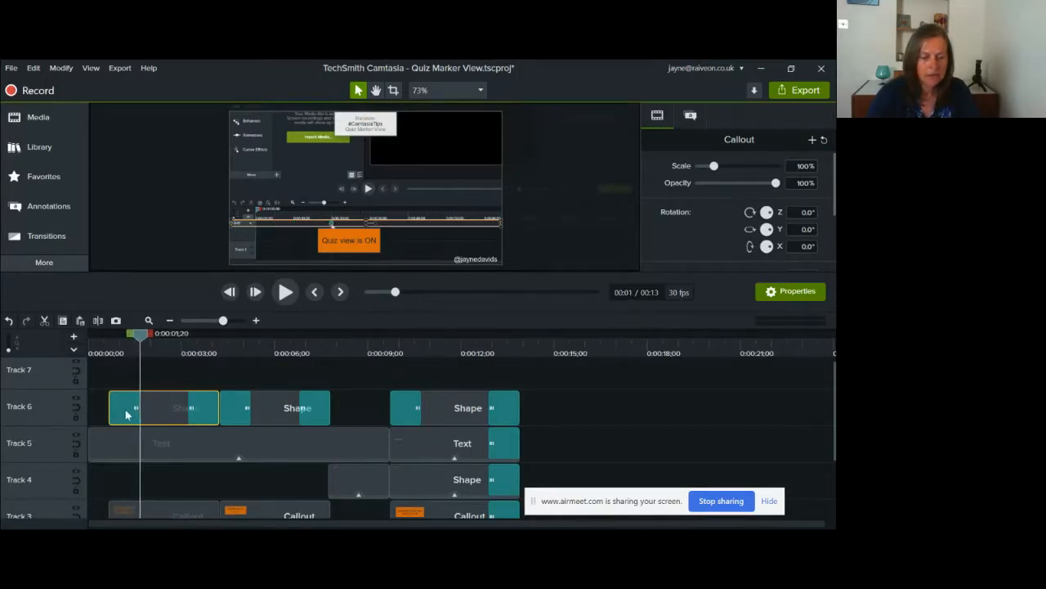
{"action": "left_click", "coordinate": [125, 410]}
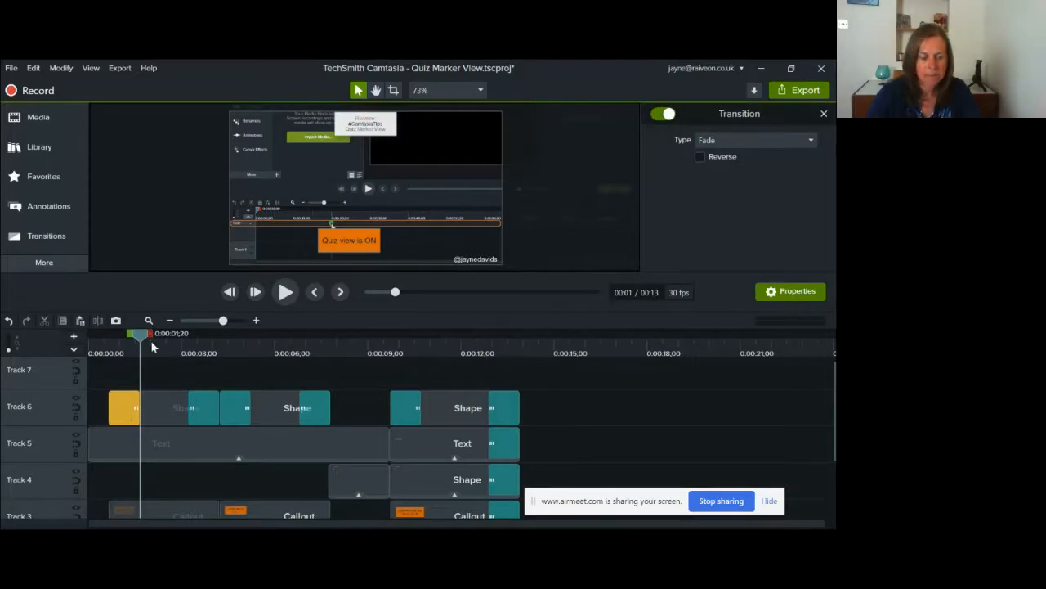
{"action": "left_click_drag", "start_coordinate": [141, 334], "coordinate": [107, 342]}
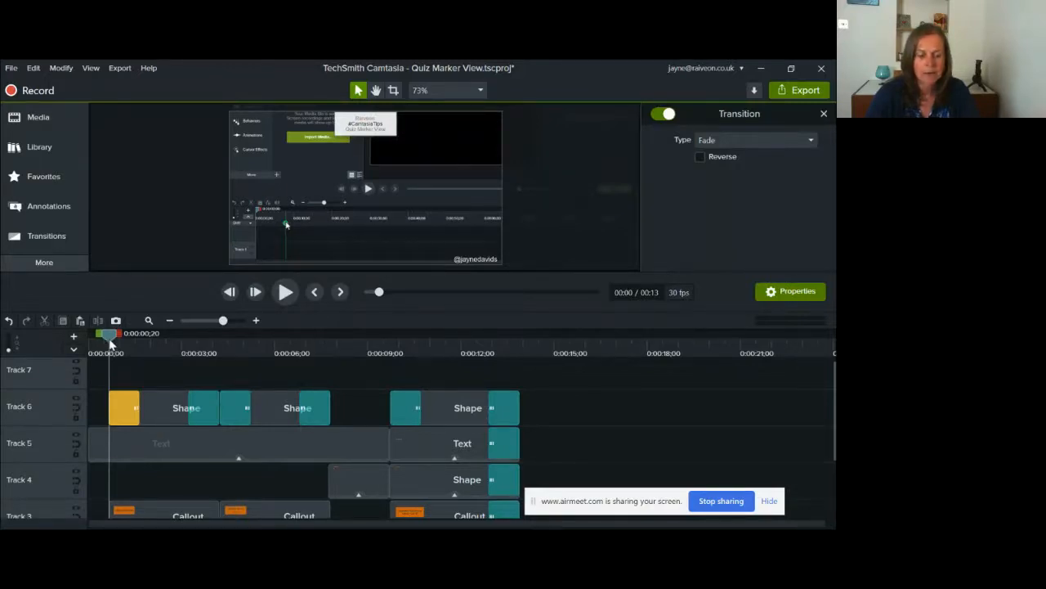
Step: Play the range from 0:00:00;20 to 0:00:04;07 to preview the shape's fades, and return to 0:00:01;20
{"action": "left_click_drag", "start_coordinate": [127, 337], "coordinate": [232, 345]}
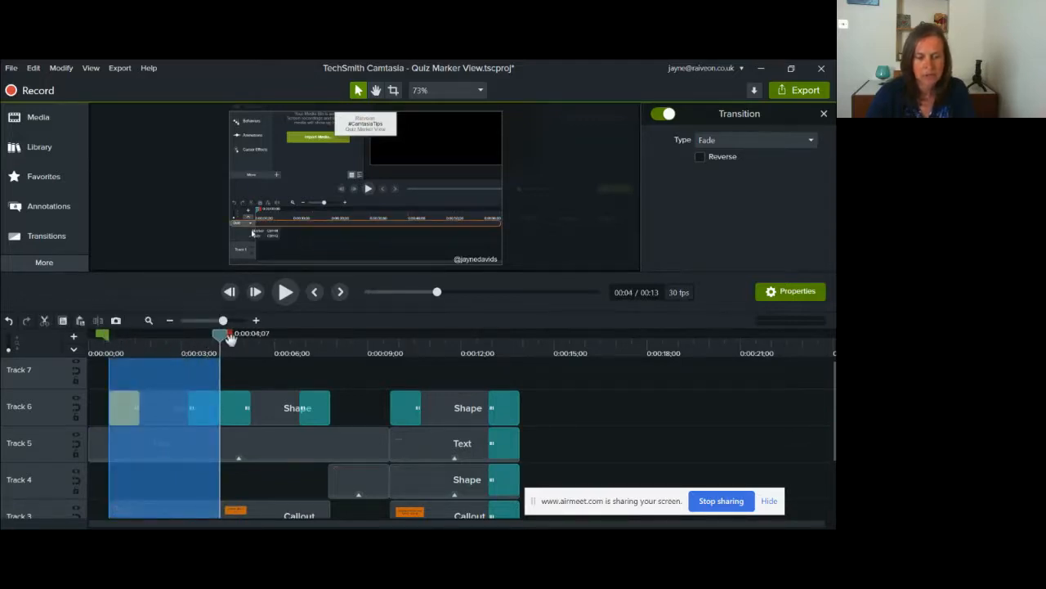
{"action": "key", "text": "space"}
{"action": "key", "text": "space"}
{"action": "left_click_drag", "start_coordinate": [172, 342], "coordinate": [140, 343]}
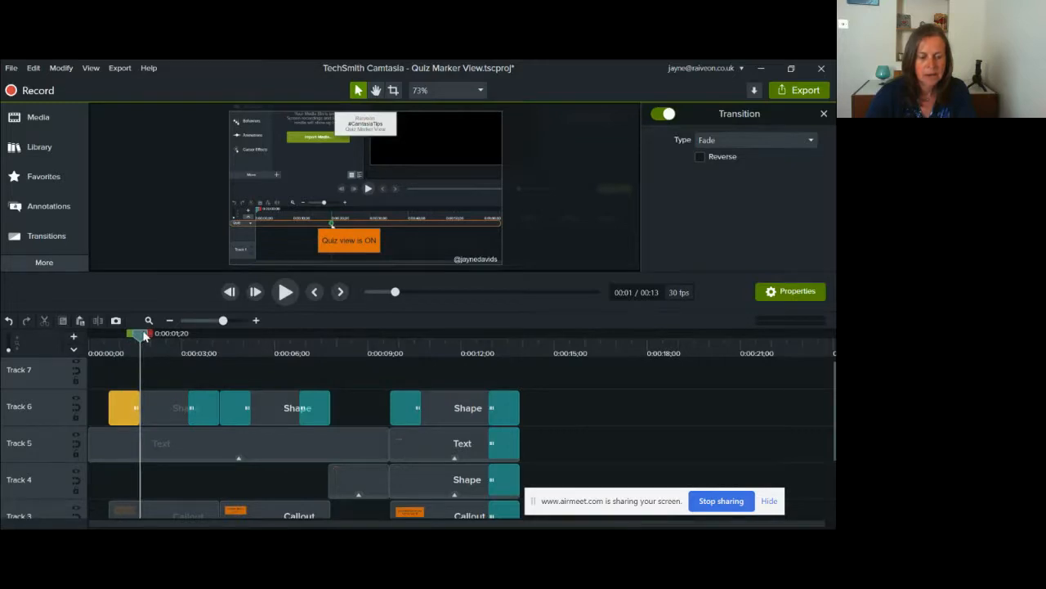
Step: Select the first callout on Track 3 and play the range from 0:00:00;20 to 0:00:04;07 to preview its animation
{"action": "scroll", "coordinate": [164, 389], "scroll_direction": "down", "scroll_amount": 3}
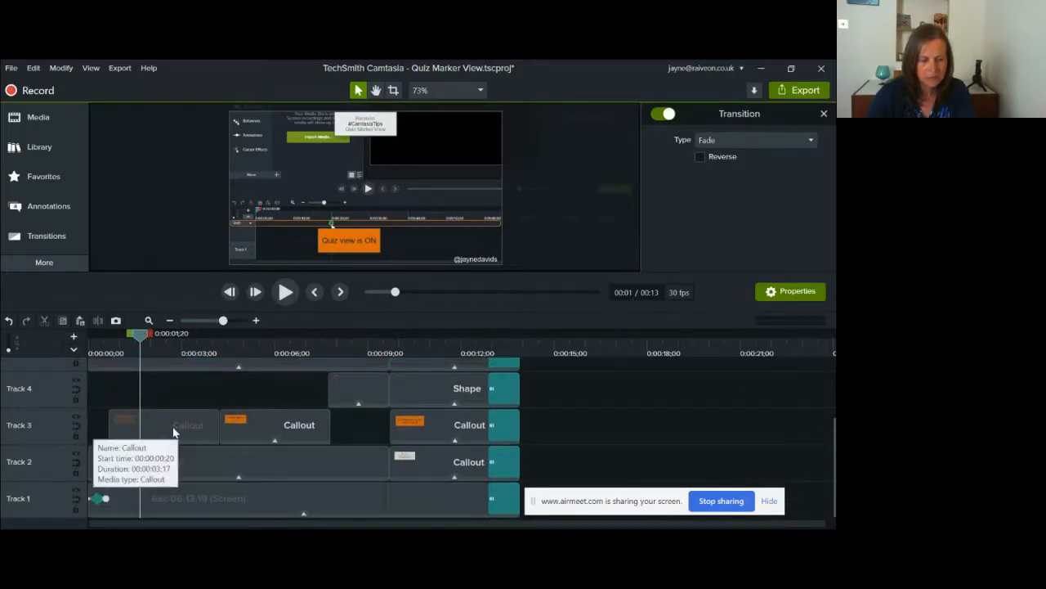
{"action": "left_click", "coordinate": [171, 433]}
{"action": "left_click_drag", "start_coordinate": [141, 339], "coordinate": [109, 338]}
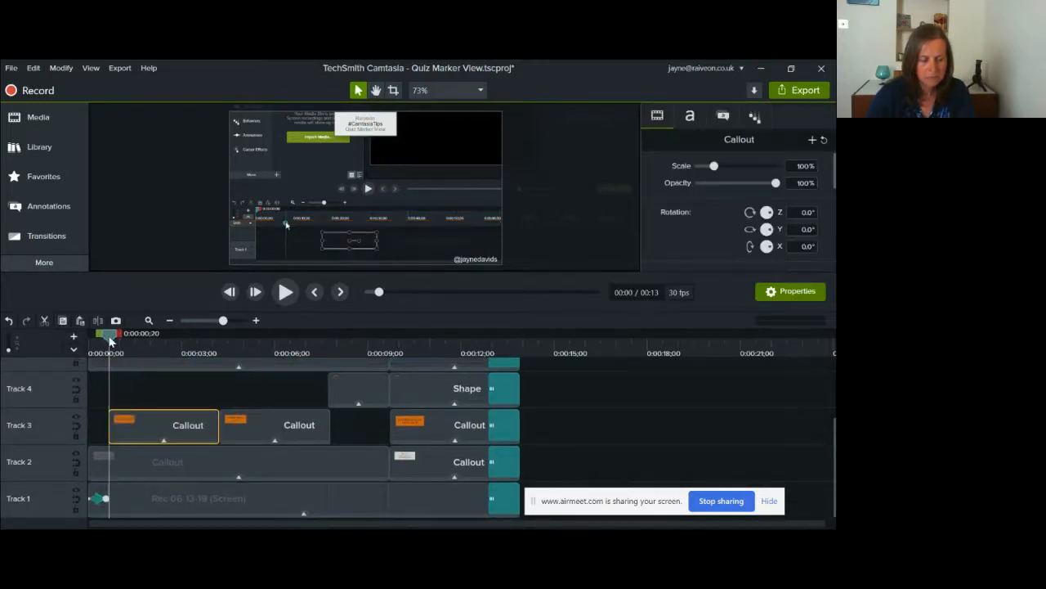
{"action": "left_click_drag", "start_coordinate": [119, 333], "coordinate": [225, 356]}
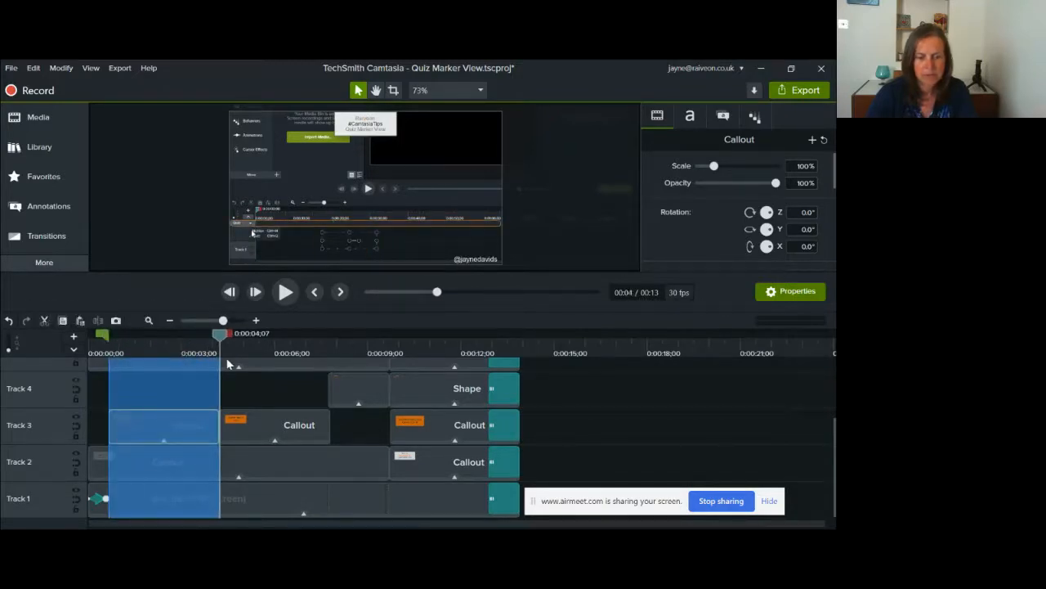
{"action": "key", "text": "space"}
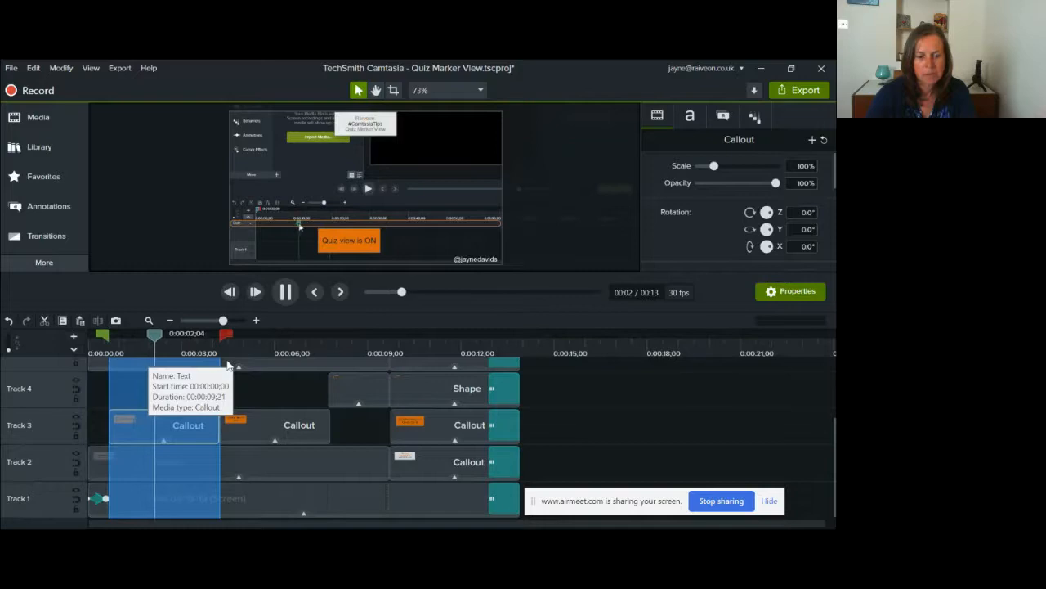
{"action": "key", "text": "space"}
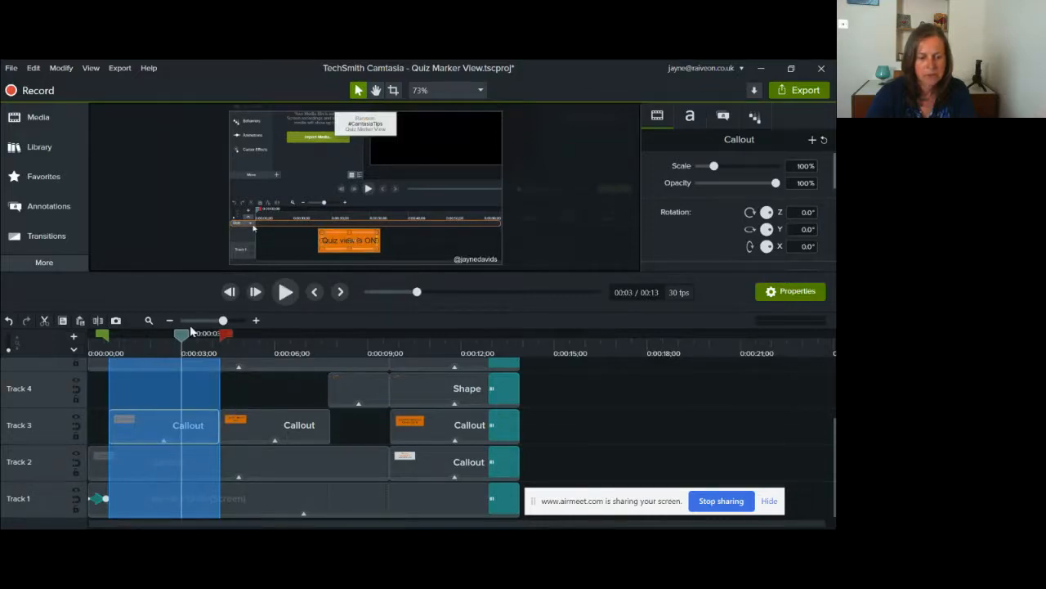
Step: Return the playhead to 0:00:00;20 and inspect the effects applied to the first Track 3 callout
{"action": "left_click_drag", "start_coordinate": [183, 340], "coordinate": [116, 343]}
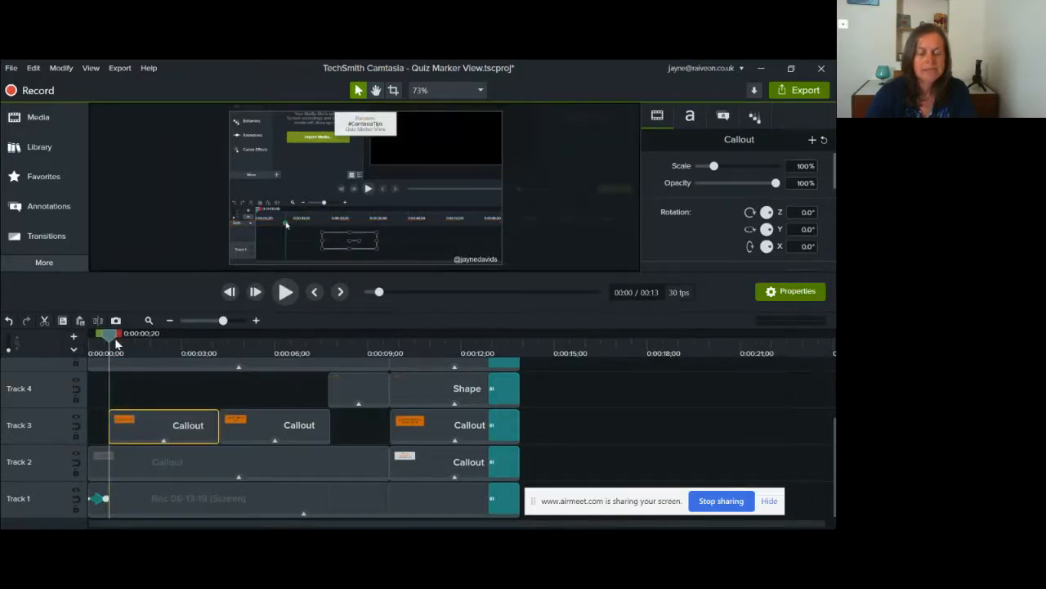
{"action": "left_click", "coordinate": [164, 443]}
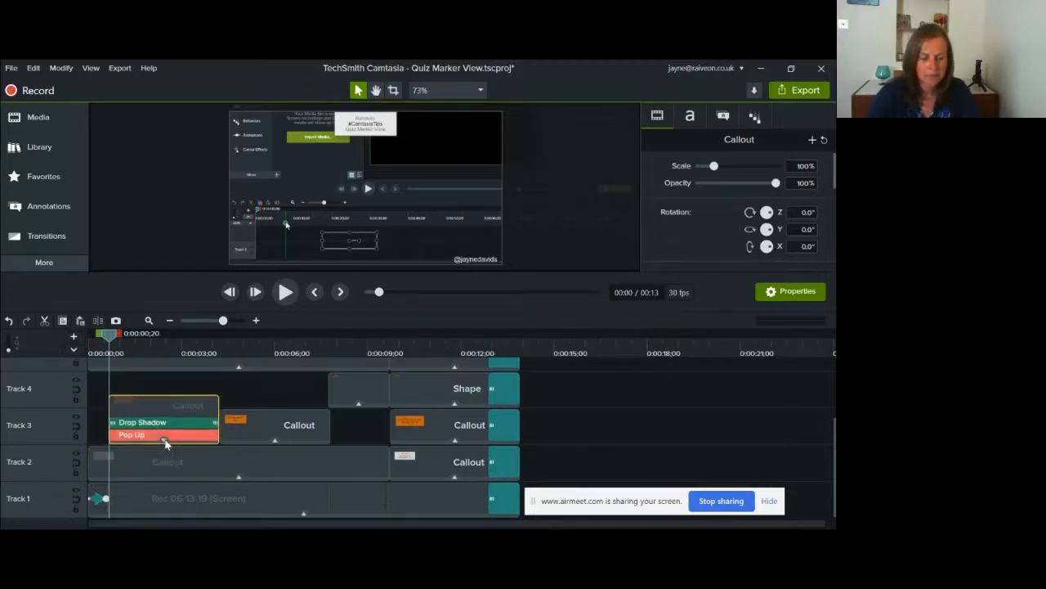
{"action": "left_click", "coordinate": [164, 442]}
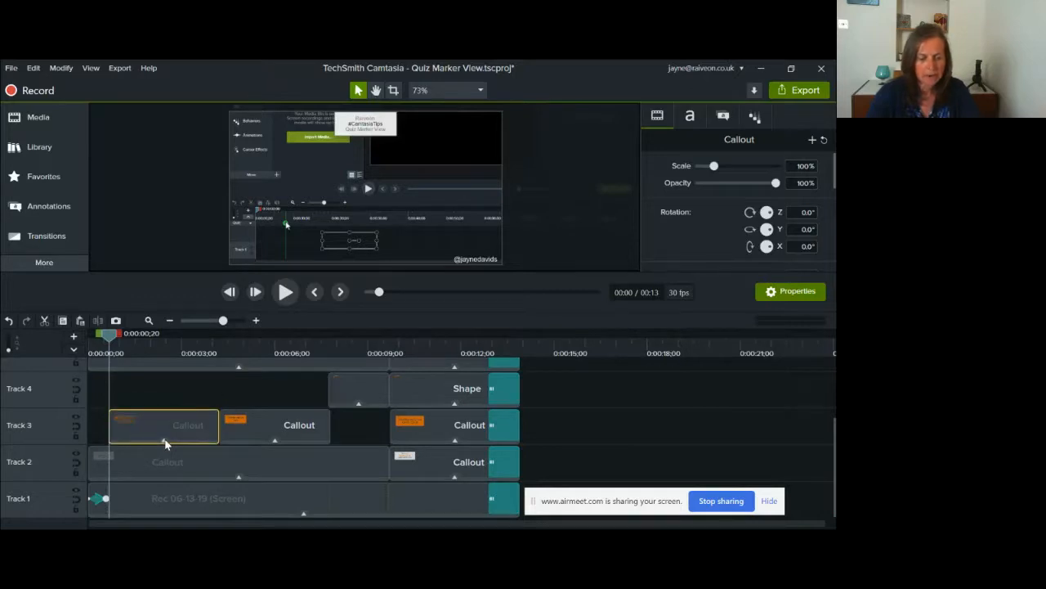
{"action": "left_click", "coordinate": [164, 443]}
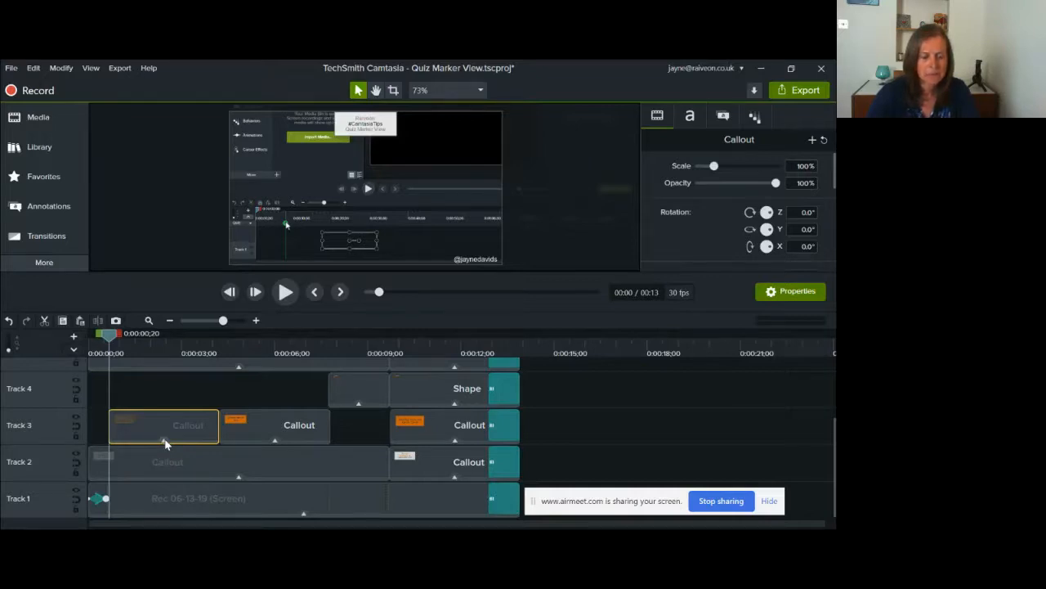
Step: Locate the Behaviors category among the additional tool categories
{"action": "key", "text": "ctrl"}
{"action": "key", "text": "ctrl"}
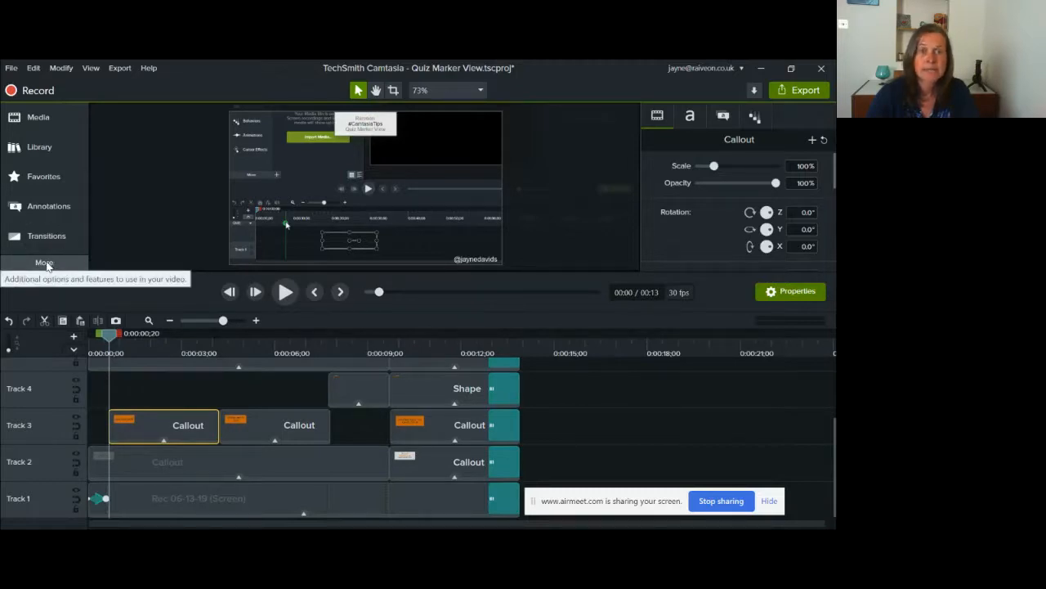
{"action": "left_click", "coordinate": [47, 264]}
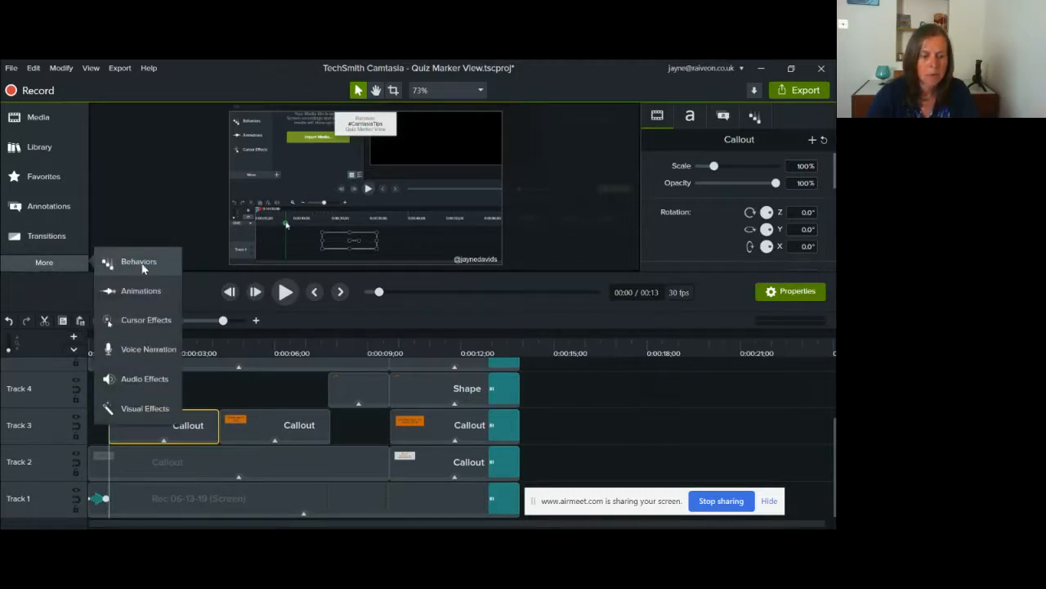
{"action": "left_click", "coordinate": [48, 264]}
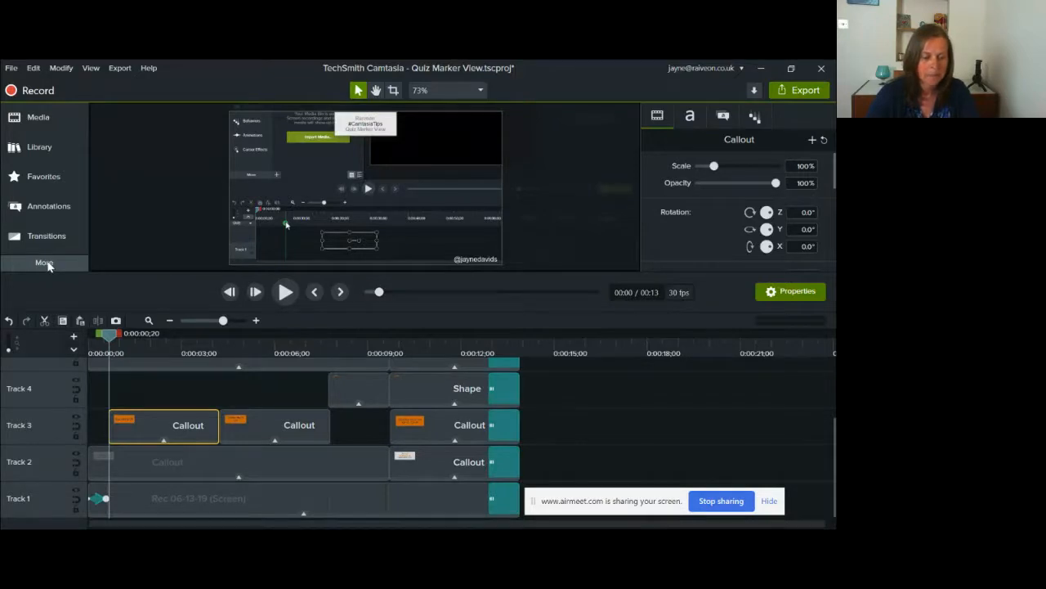
Step: Review the In, During and Out settings of the first Track 3 callout's Pop Up behavior, and deselect it
{"action": "left_click", "coordinate": [162, 441]}
{"action": "left_click", "coordinate": [152, 436]}
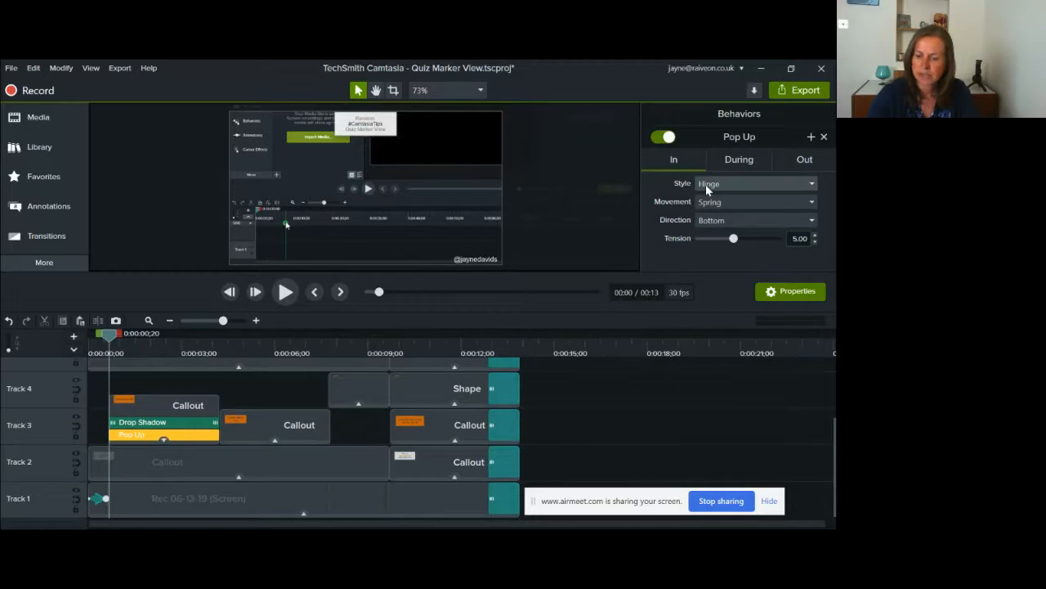
{"action": "left_click", "coordinate": [747, 160]}
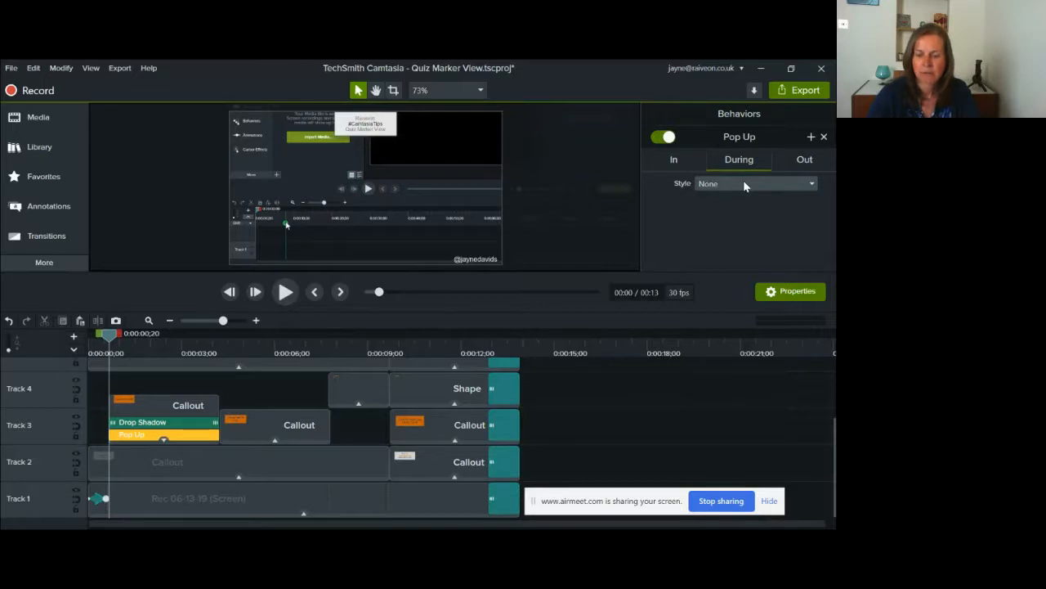
{"action": "left_click", "coordinate": [808, 163]}
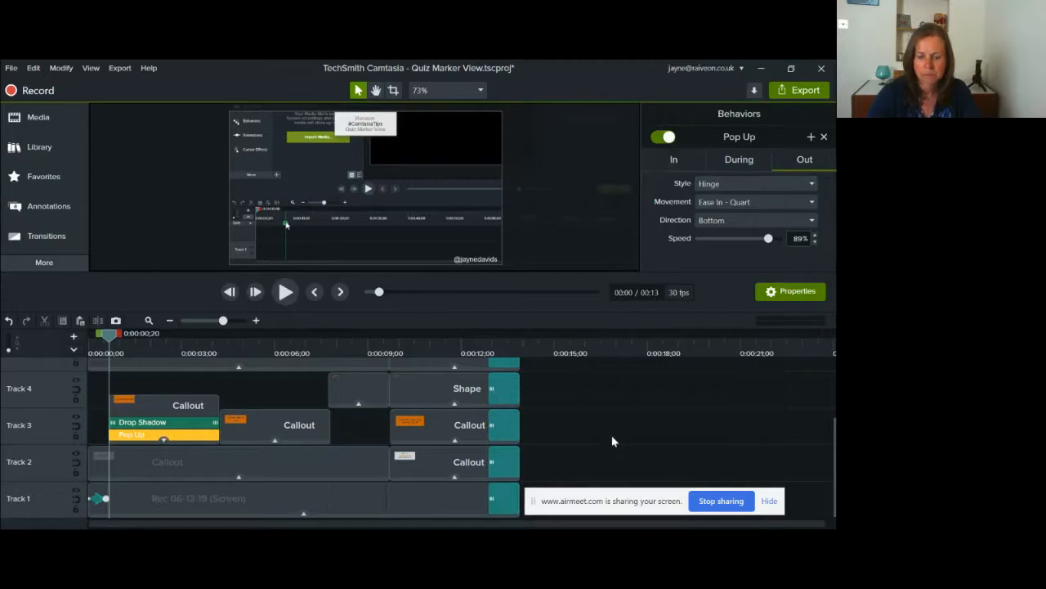
{"action": "left_click", "coordinate": [610, 409]}
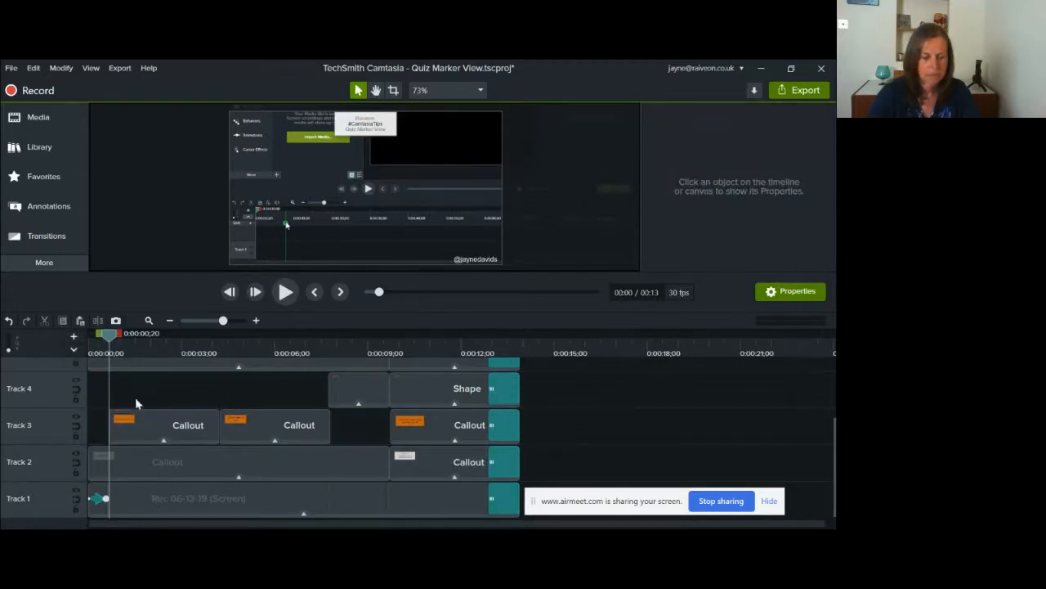
Step: Review the Drop Shadow effect settings of the first Track 3 callout and reselect the callout itself
{"action": "left_click", "coordinate": [165, 439]}
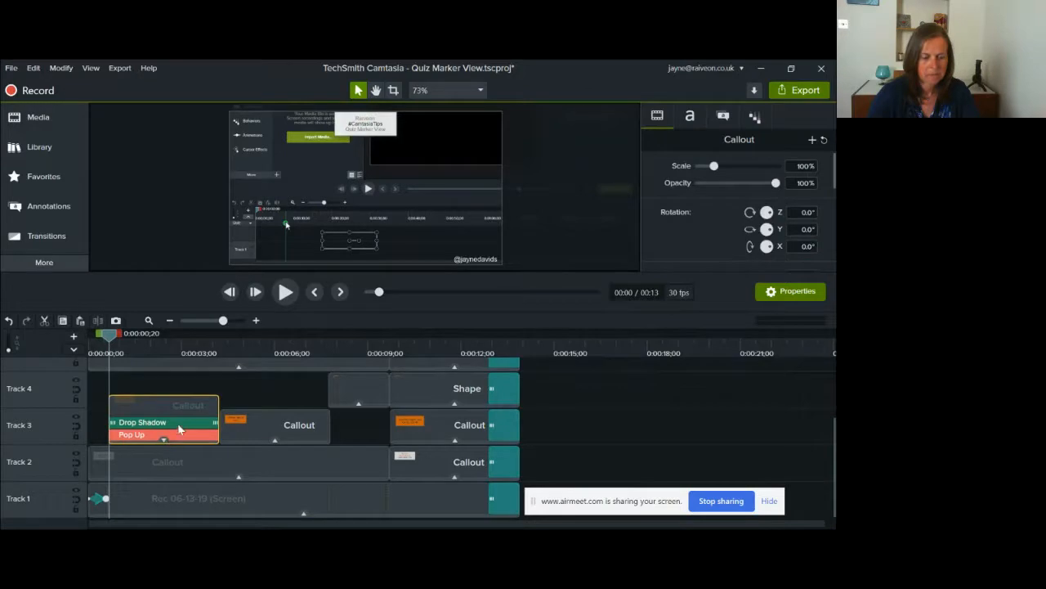
{"action": "left_click", "coordinate": [180, 429]}
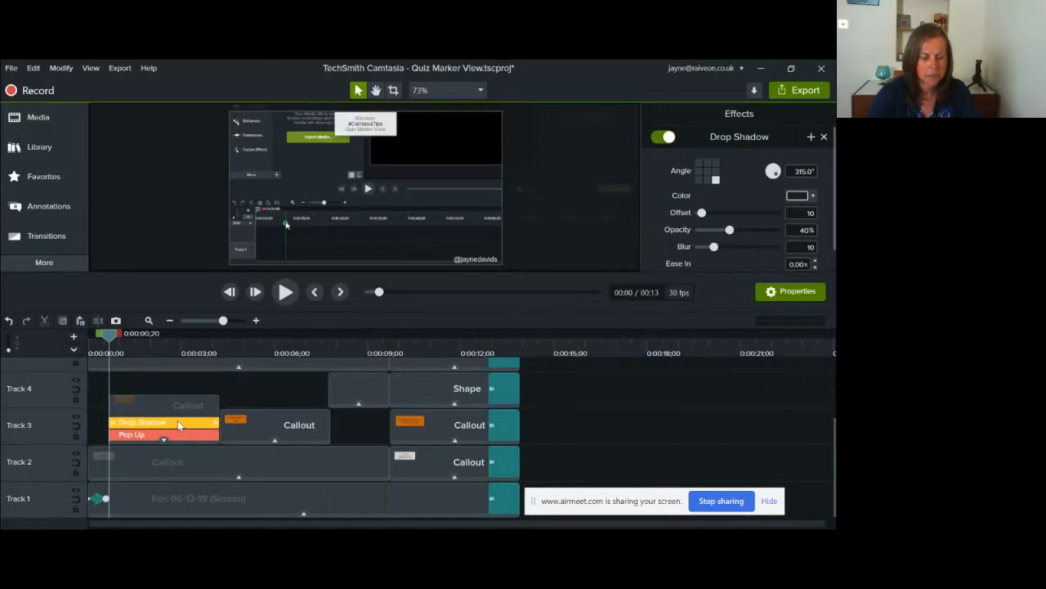
{"action": "left_click", "coordinate": [170, 403]}
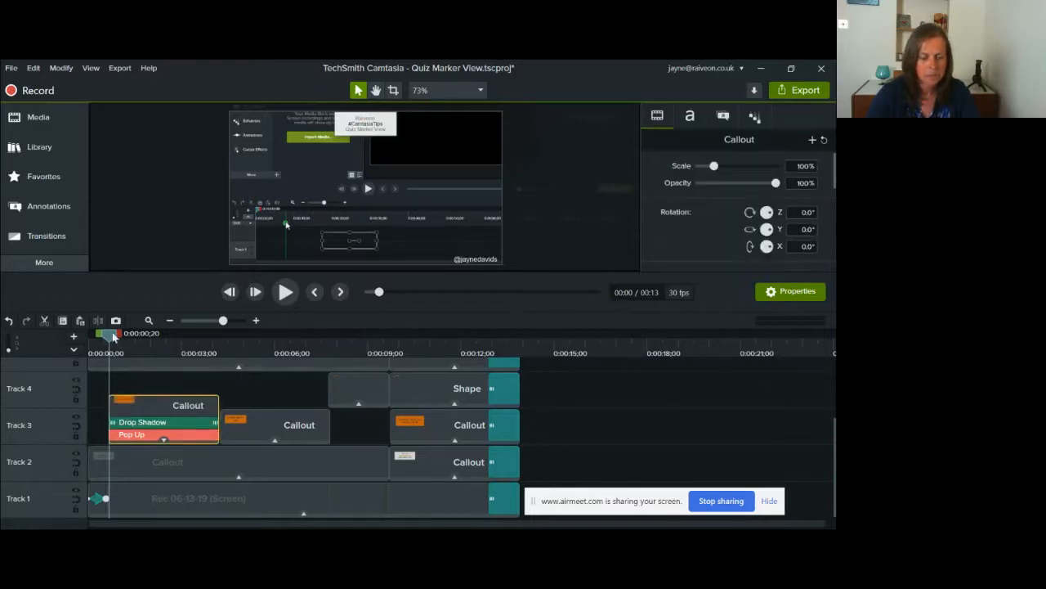
Step: Move the playhead to 0:00:07;24 and enlarge the canvas area, zooming the preview to 125%
{"action": "mouse_move", "coordinate": [111, 336]}
{"action": "left_mouse_down"}
{"action": "mouse_move", "coordinate": [379, 368]}
{"action": "mouse_move", "coordinate": [331, 366]}
{"action": "left_mouse_up"}
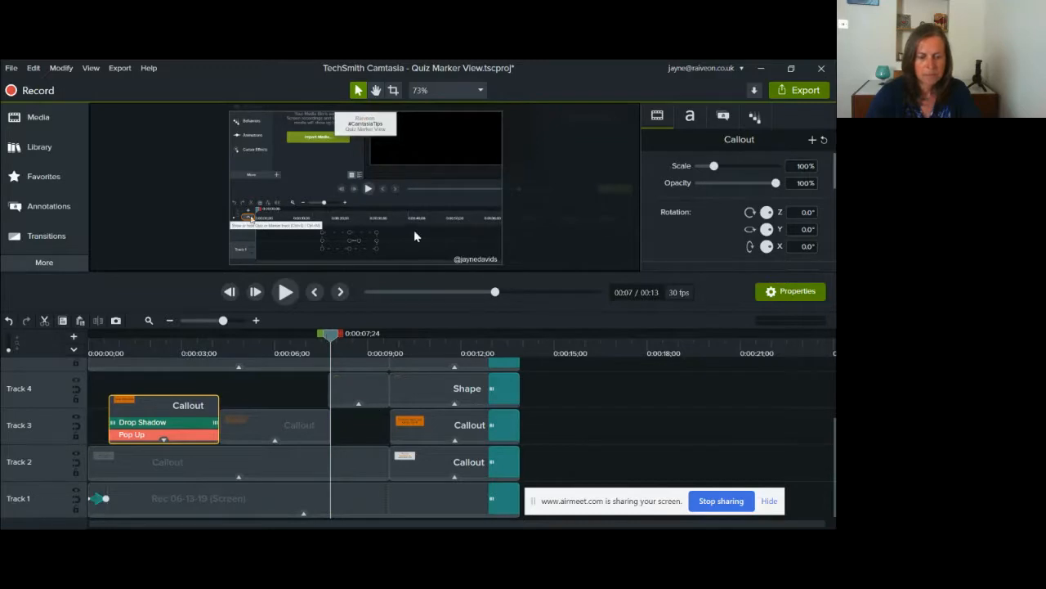
{"action": "scroll", "coordinate": [415, 229], "scroll_direction": "up", "scroll_amount": 3}
{"action": "left_click_drag", "start_coordinate": [389, 277], "coordinate": [390, 355]}
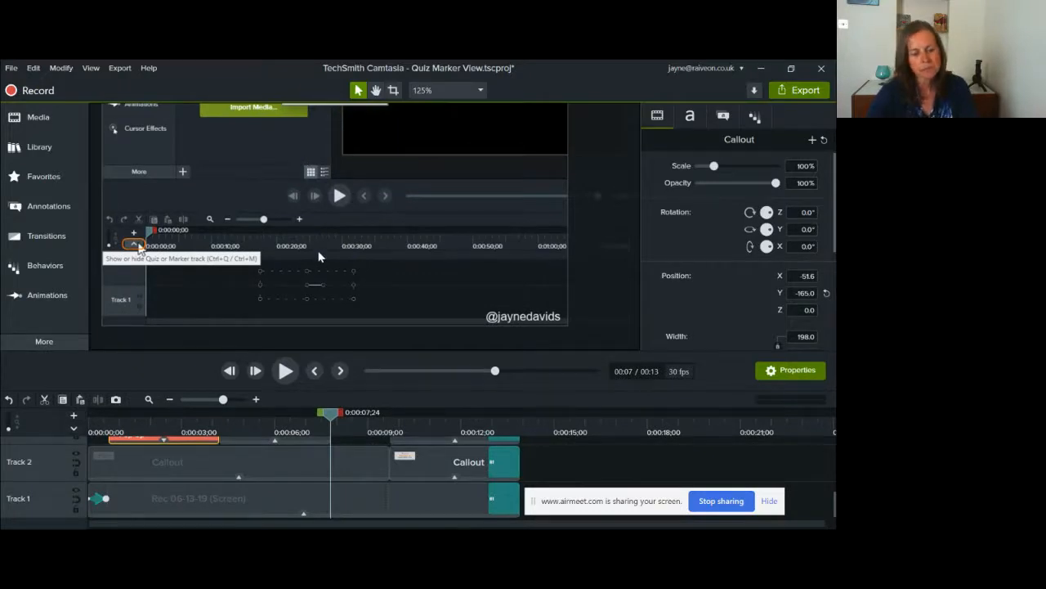
Step: Zoom the canvas to 300% and pan to the highlighted button for showing the Quiz or Marker track
{"action": "scroll", "coordinate": [314, 239], "scroll_direction": "up", "scroll_amount": 2}
{"action": "scroll", "coordinate": [311, 241], "scroll_direction": "up", "scroll_amount": 3}
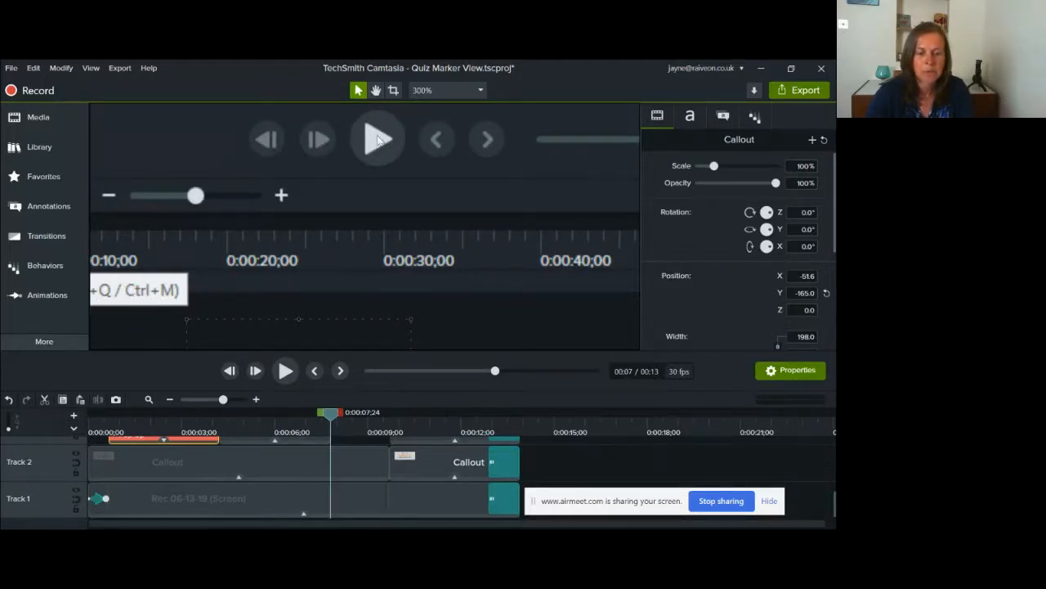
{"action": "left_click", "coordinate": [376, 91]}
{"action": "left_click_drag", "start_coordinate": [179, 330], "coordinate": [420, 189]}
{"action": "left_click_drag", "start_coordinate": [296, 260], "coordinate": [440, 250]}
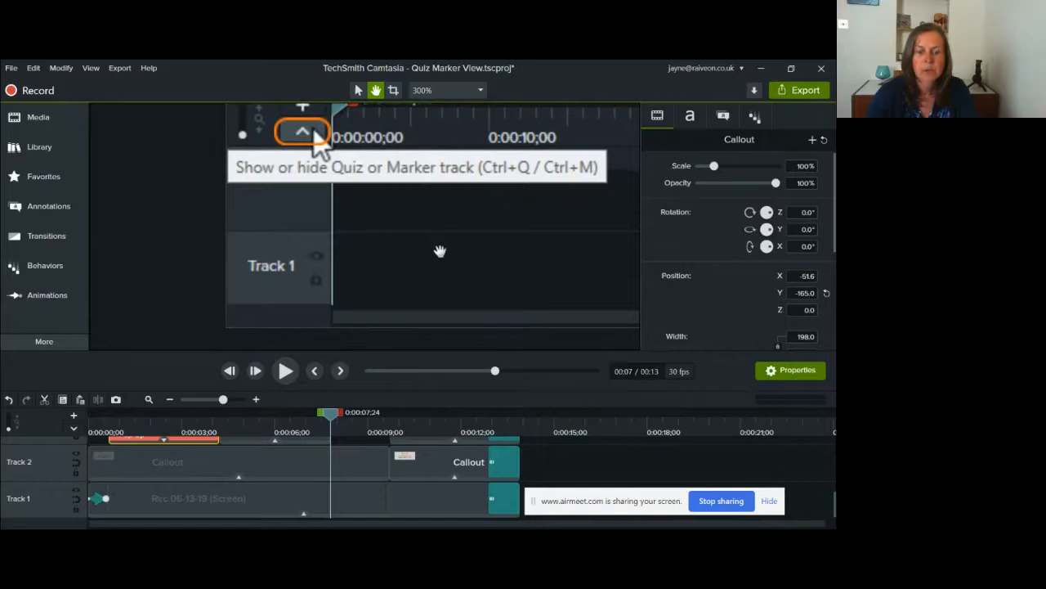
Step: Demonstrate switching between the canvas edit, pan and crop modes, finishing in edit mode
{"action": "left_click", "coordinate": [358, 91]}
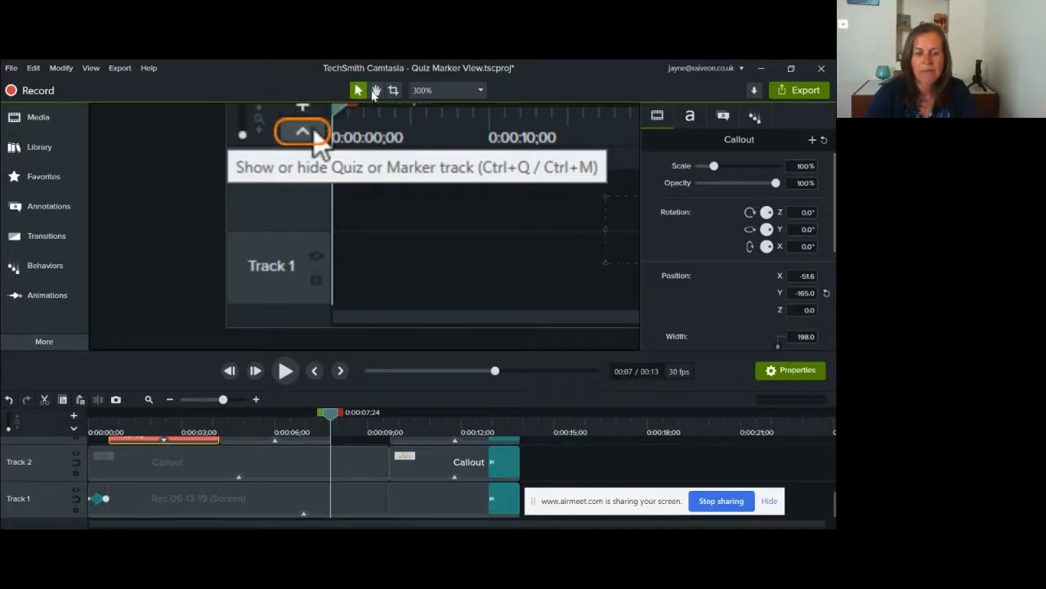
{"action": "left_click", "coordinate": [375, 89]}
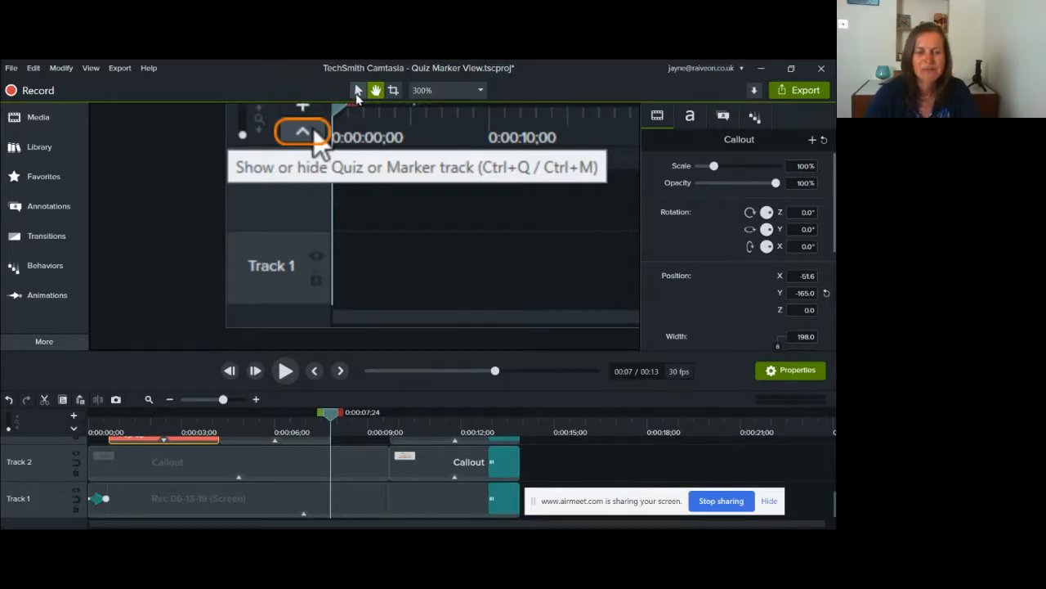
{"action": "left_click", "coordinate": [358, 92]}
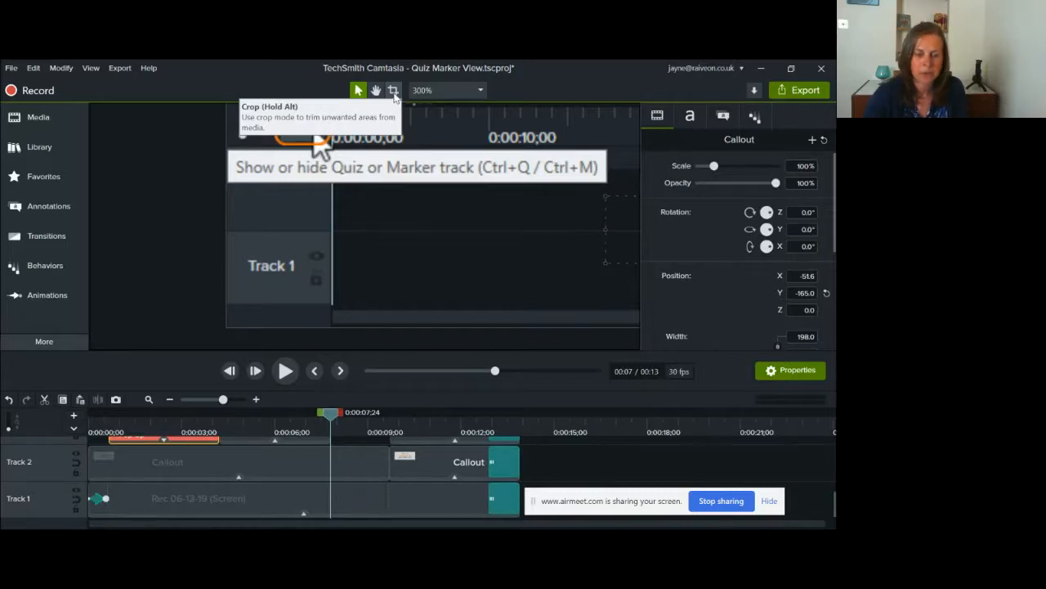
{"action": "left_click", "coordinate": [376, 90]}
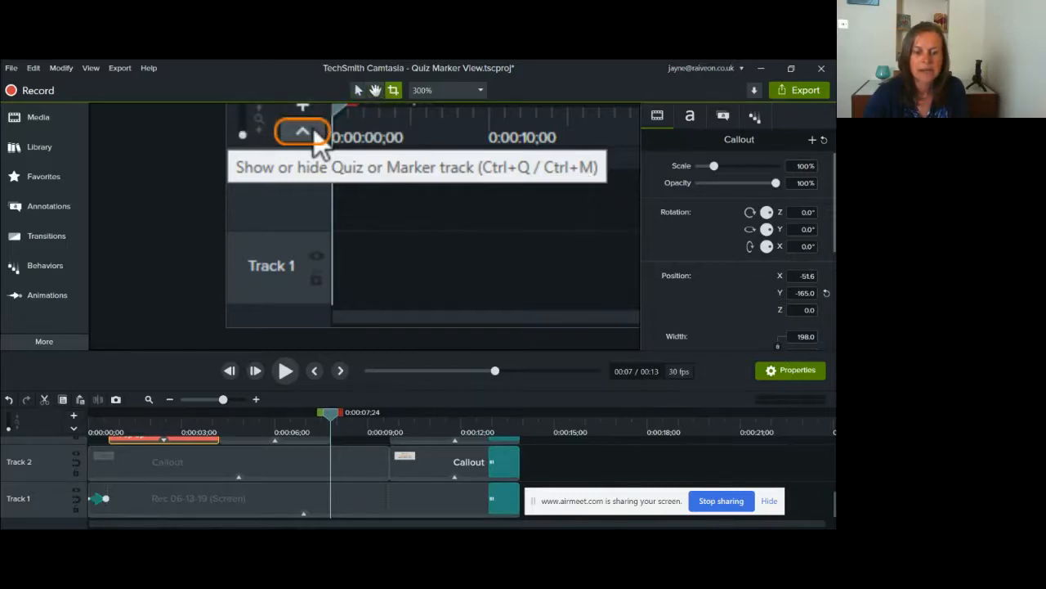
{"action": "left_click", "coordinate": [358, 91]}
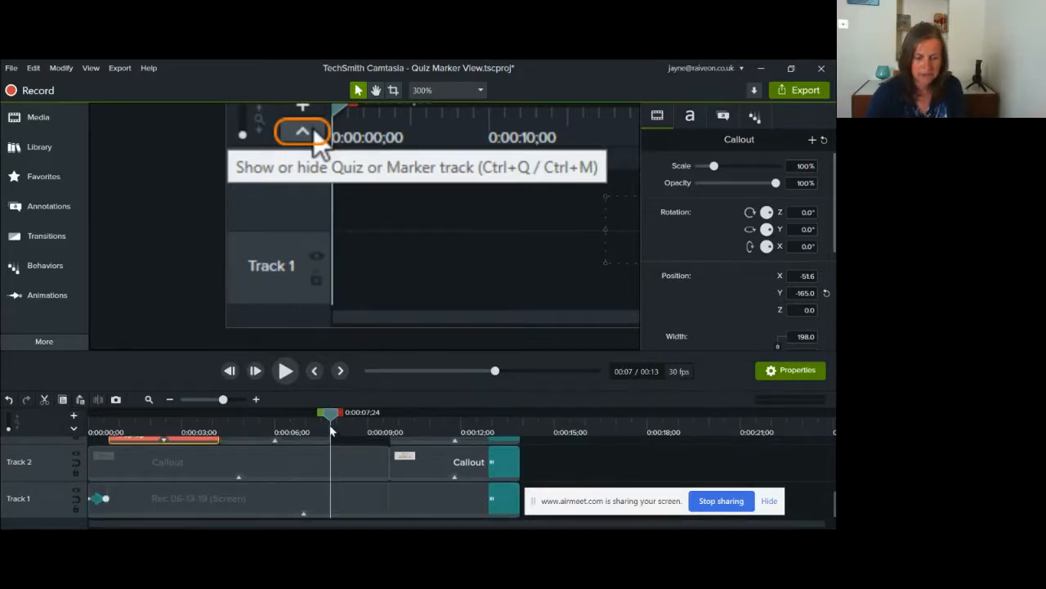
Step: Scrub to 0:00:08;04, select the Track 1 screen recording, and return the playhead to 0:00:07;24
{"action": "left_click_drag", "start_coordinate": [331, 415], "coordinate": [341, 418]}
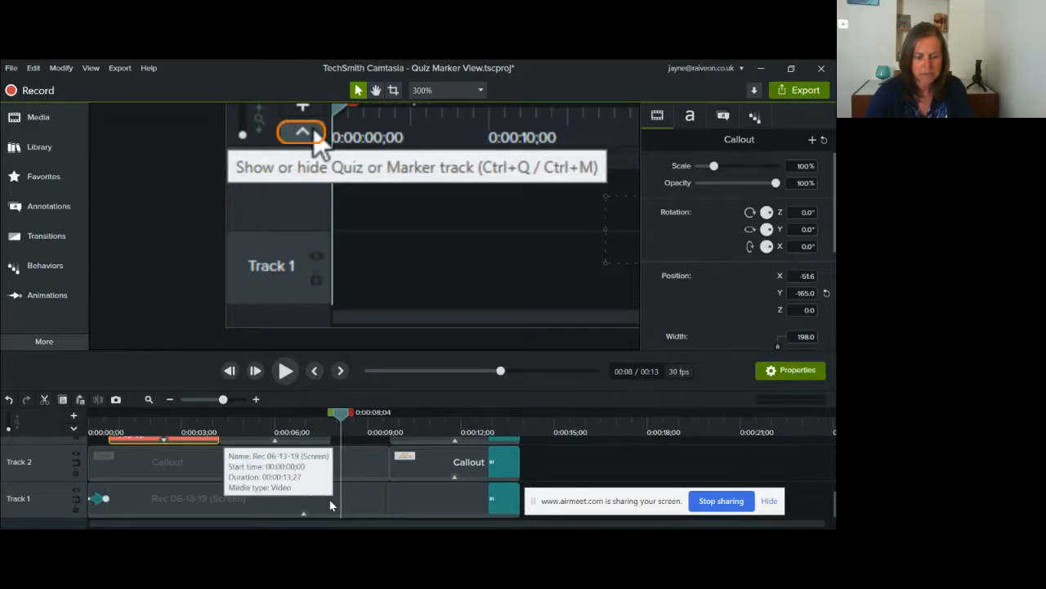
{"action": "left_click", "coordinate": [333, 507]}
{"action": "left_click_drag", "start_coordinate": [336, 413], "coordinate": [331, 415]}
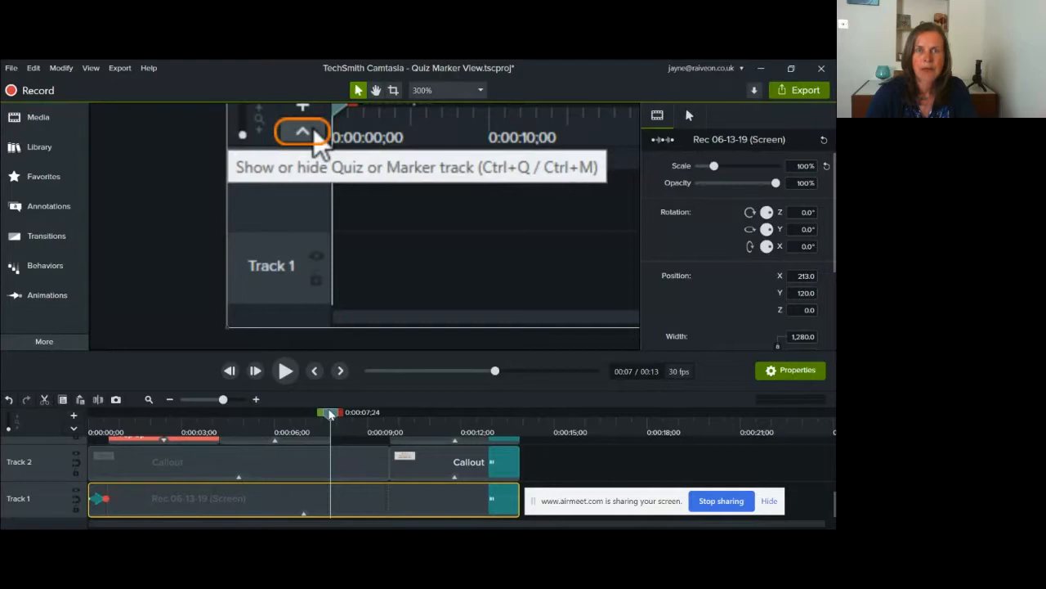
Step: Select the first Track 4 shape and play the range from 0:00:07;24 to 0:00:09;21 to preview its animation
{"action": "scroll", "coordinate": [349, 471], "scroll_direction": "up", "scroll_amount": 3}
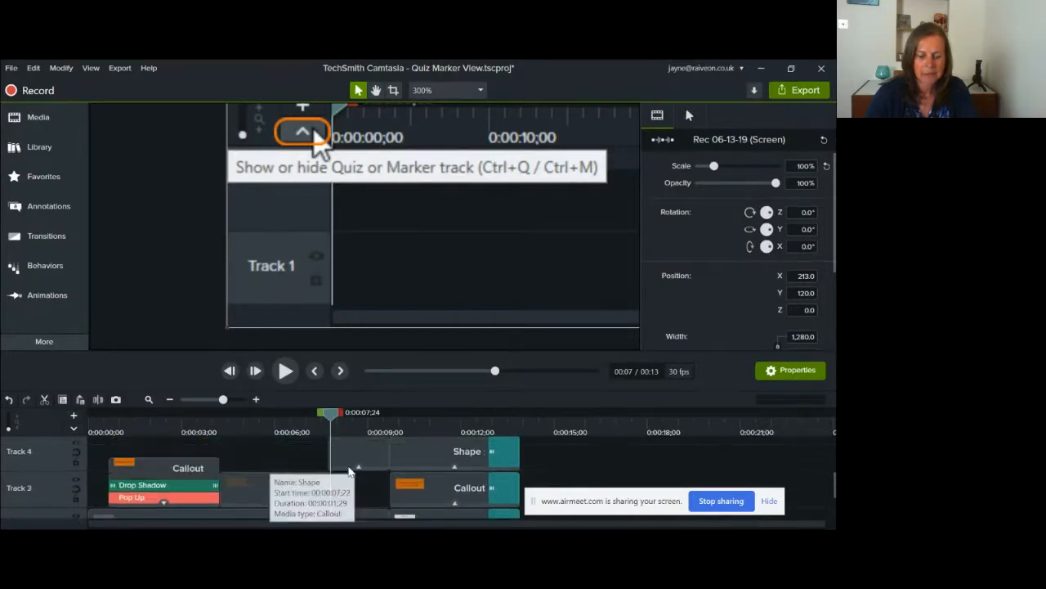
{"action": "left_click", "coordinate": [350, 482]}
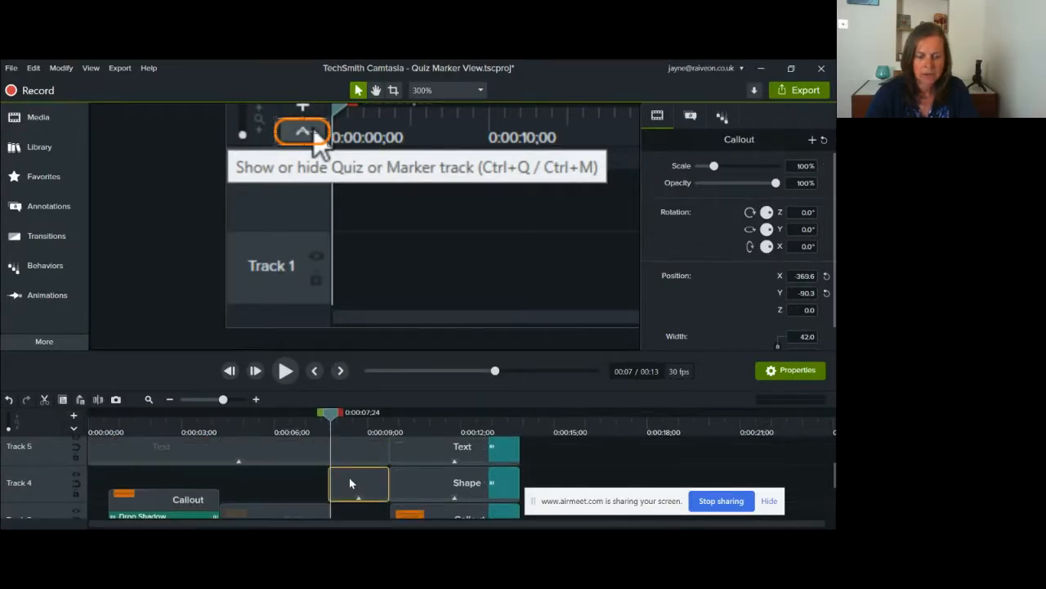
{"action": "left_click_drag", "start_coordinate": [341, 413], "coordinate": [400, 430]}
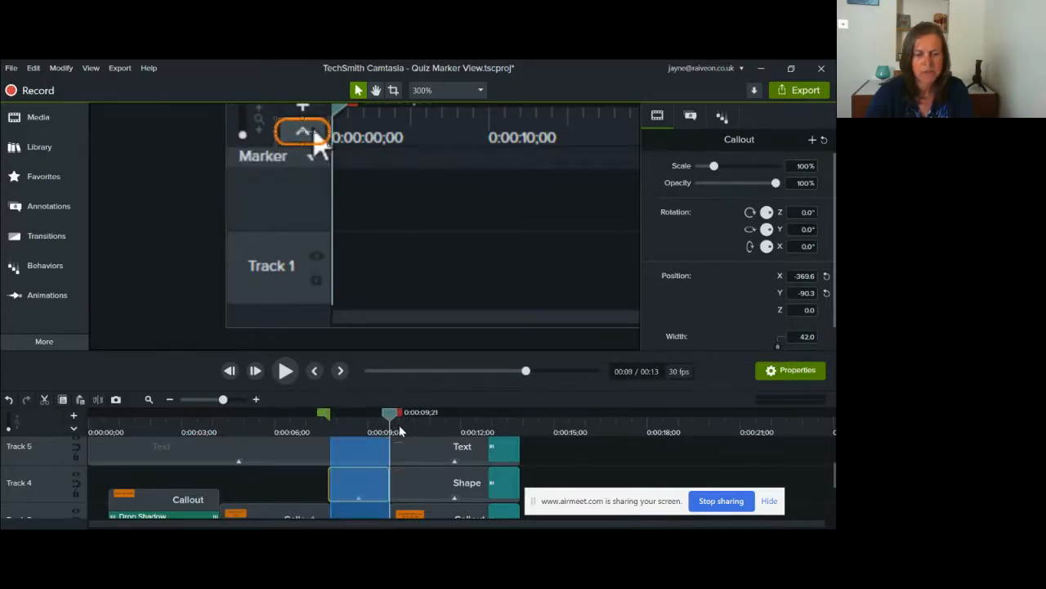
{"action": "key", "text": "space"}
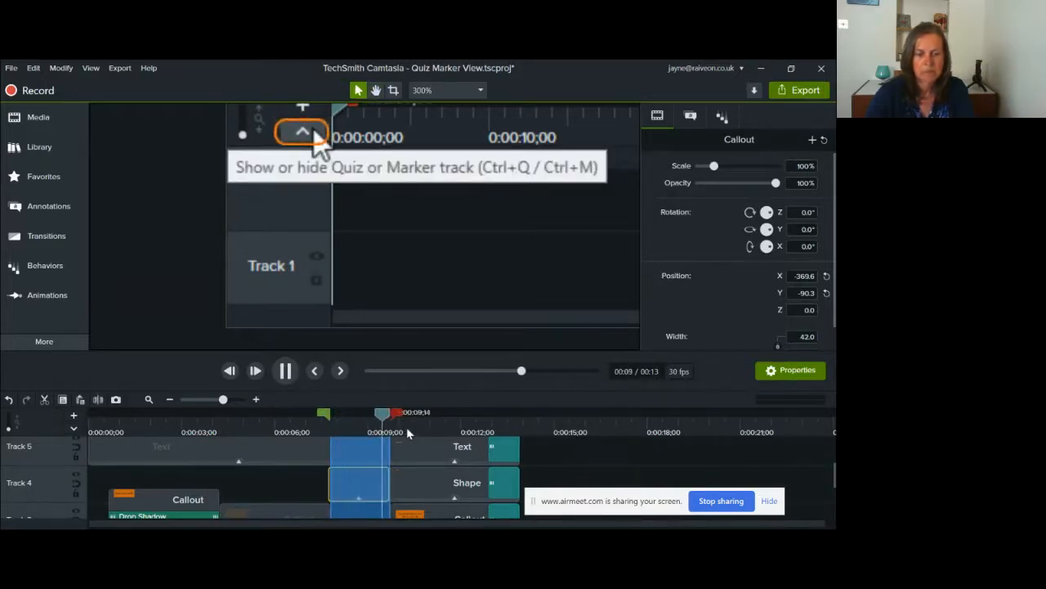
{"action": "key", "text": "space"}
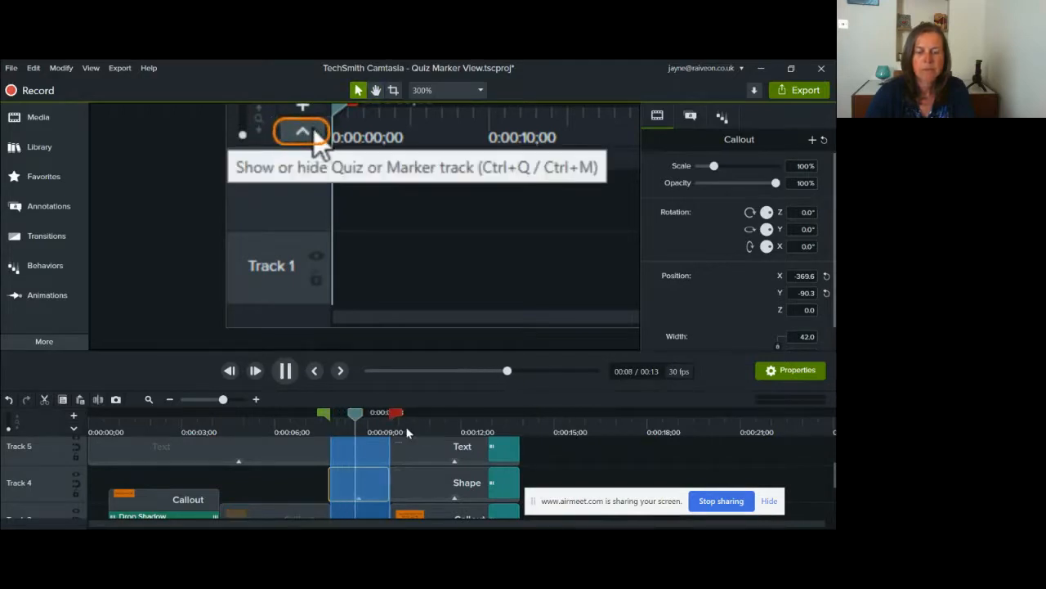
{"action": "left_click", "coordinate": [315, 139]}
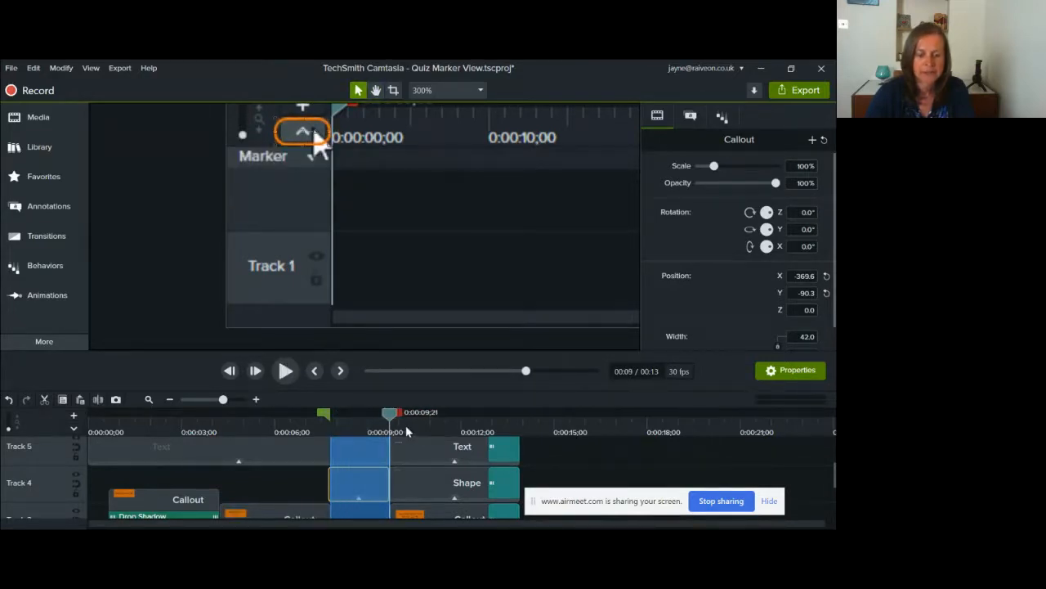
Step: Review the In settings of the first Track 4 shape's Pulsating behavior and scrub back to 0:00:07;24
{"action": "left_click", "coordinate": [377, 485]}
{"action": "left_click", "coordinate": [360, 496]}
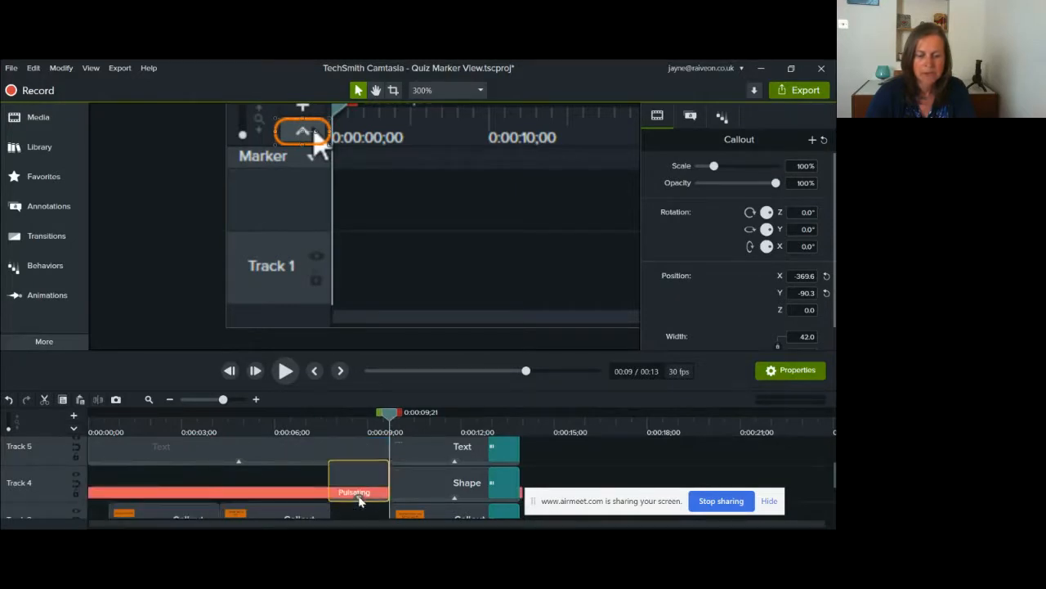
{"action": "left_click", "coordinate": [376, 494]}
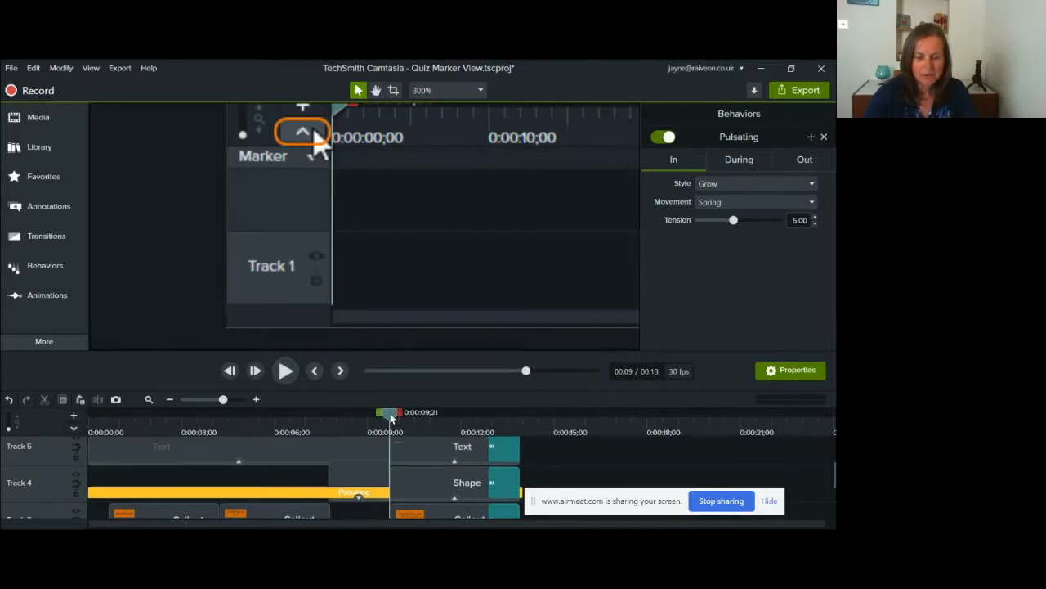
{"action": "left_click", "coordinate": [369, 421]}
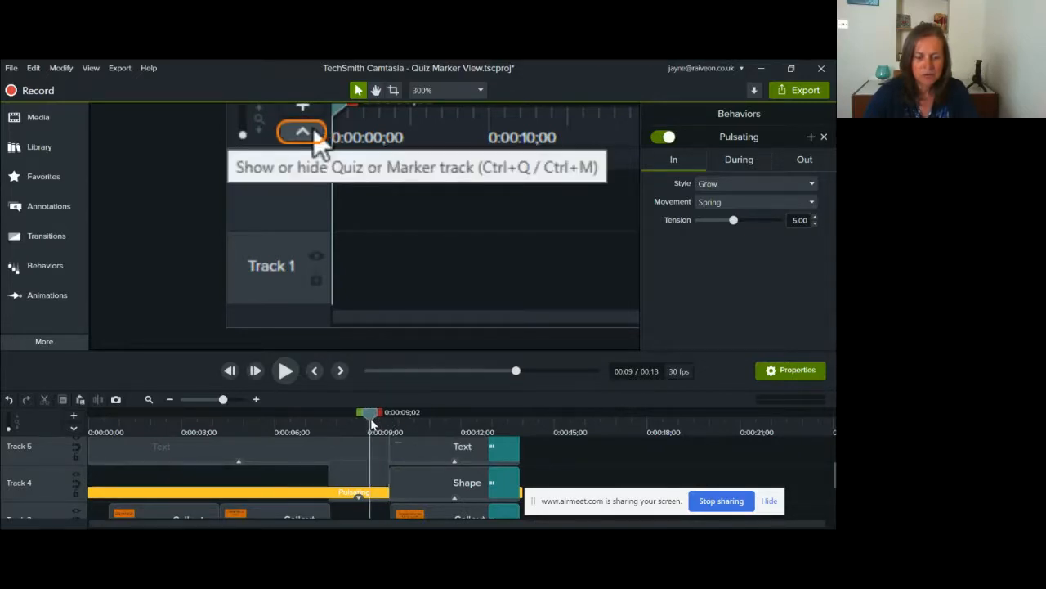
{"action": "left_click_drag", "start_coordinate": [365, 417], "coordinate": [331, 417]}
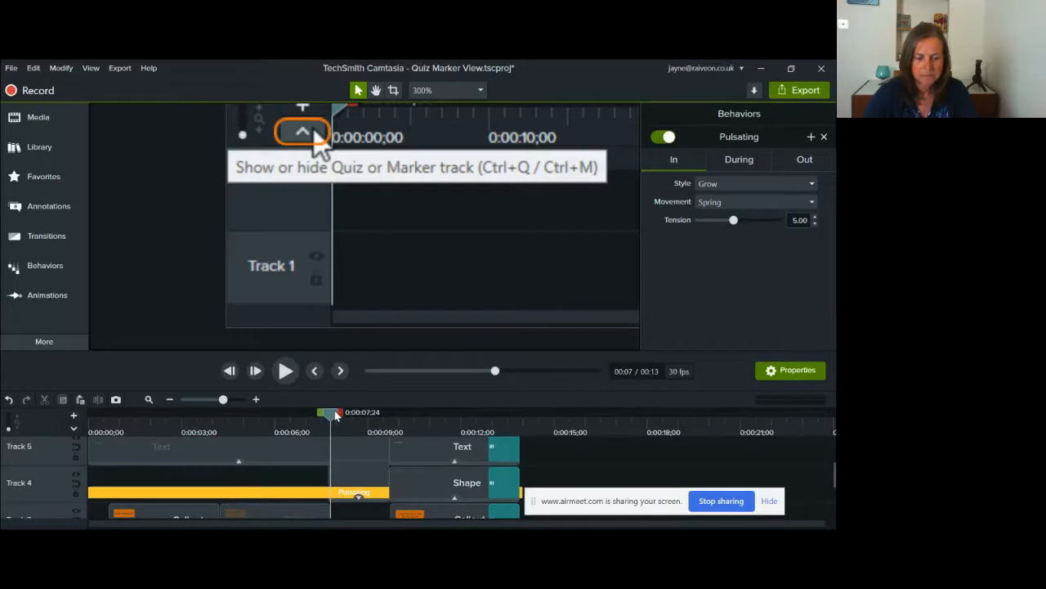
Step: Move the playhead to 0:00:07;22 and enlarge the timeline area to show more tracks
{"action": "left_click", "coordinate": [359, 496]}
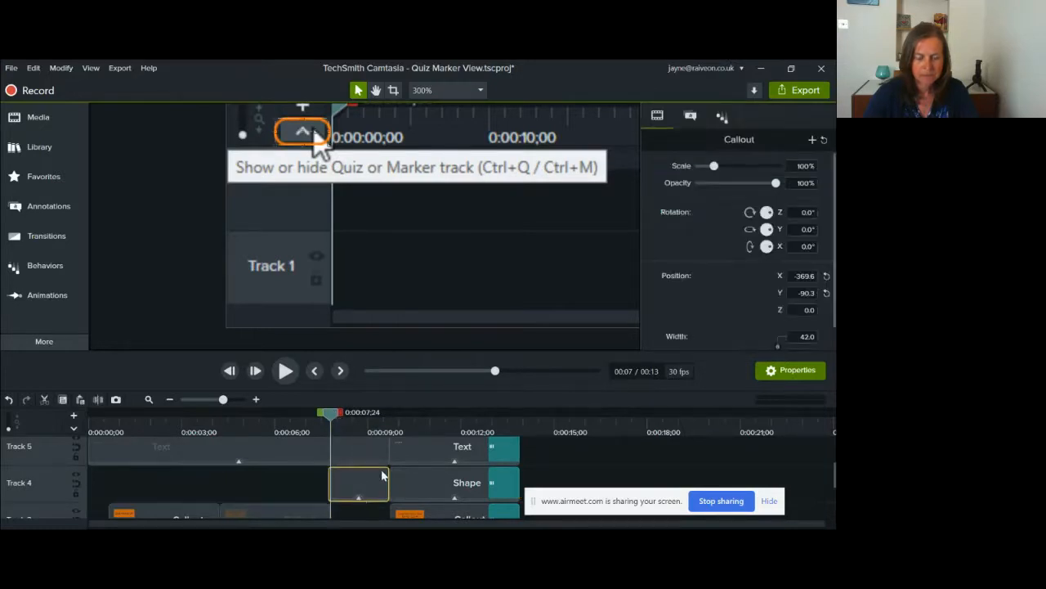
{"action": "left_click_drag", "start_coordinate": [336, 419], "coordinate": [335, 419]}
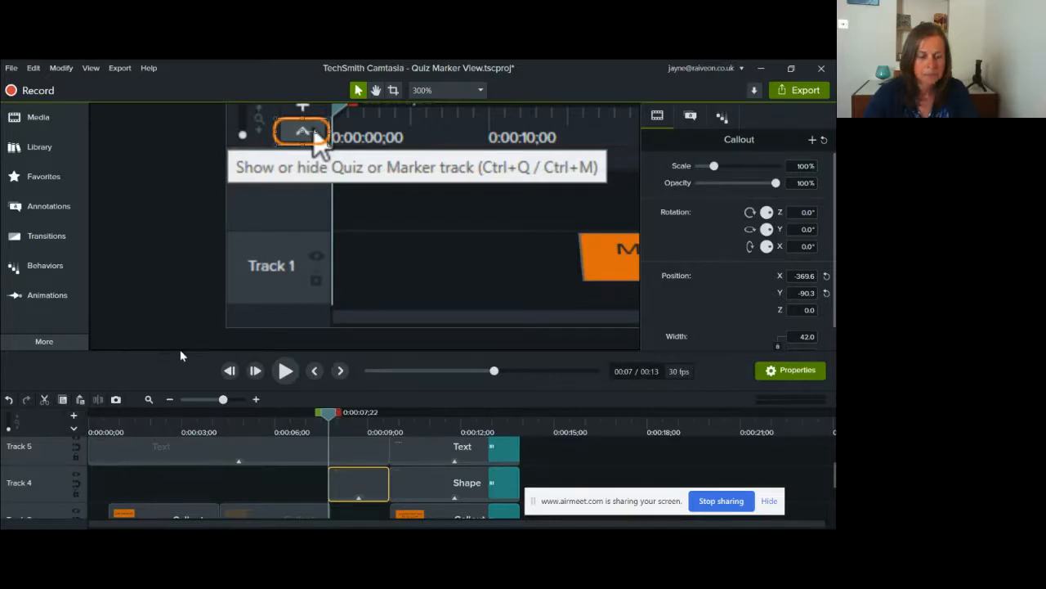
{"action": "left_click_drag", "start_coordinate": [175, 350], "coordinate": [169, 225]}
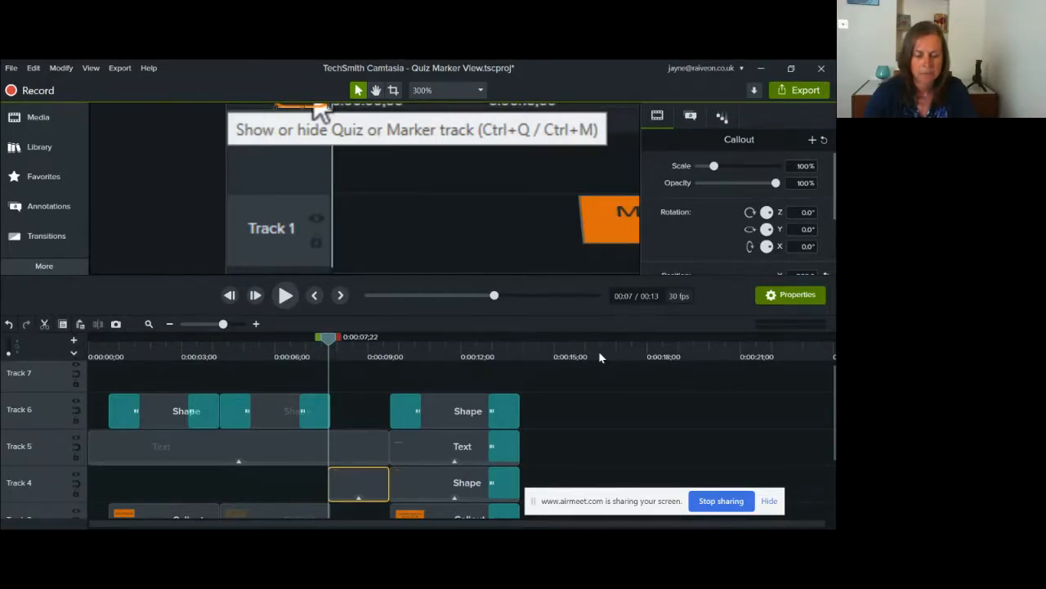
{"action": "scroll", "coordinate": [550, 412], "scroll_direction": "down", "scroll_amount": 3}
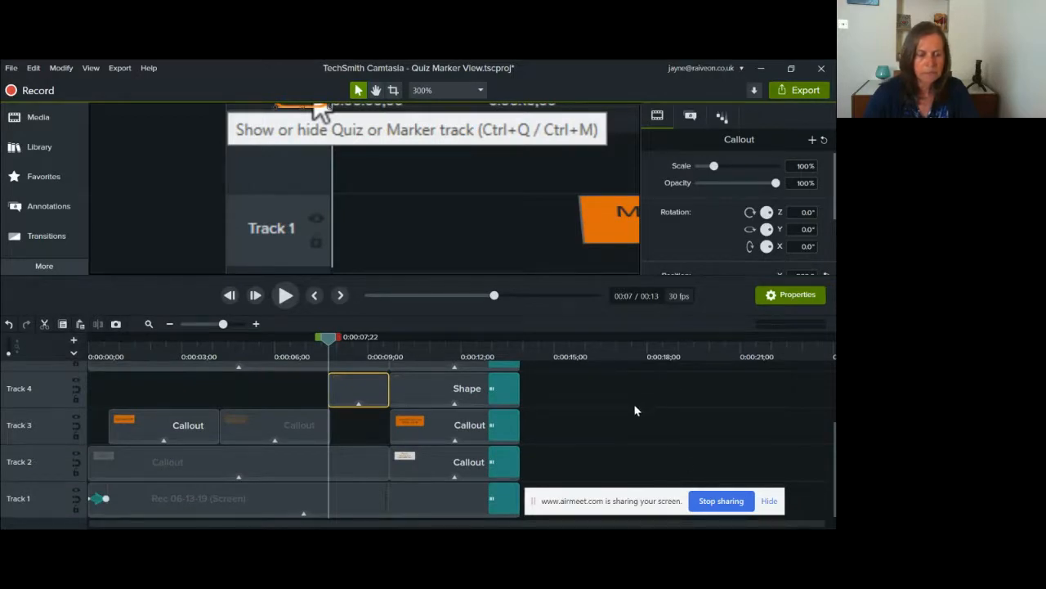
Step: Try extending the frame of the Track 1 screen recording at 0:00:07;12
{"action": "left_click", "coordinate": [355, 496]}
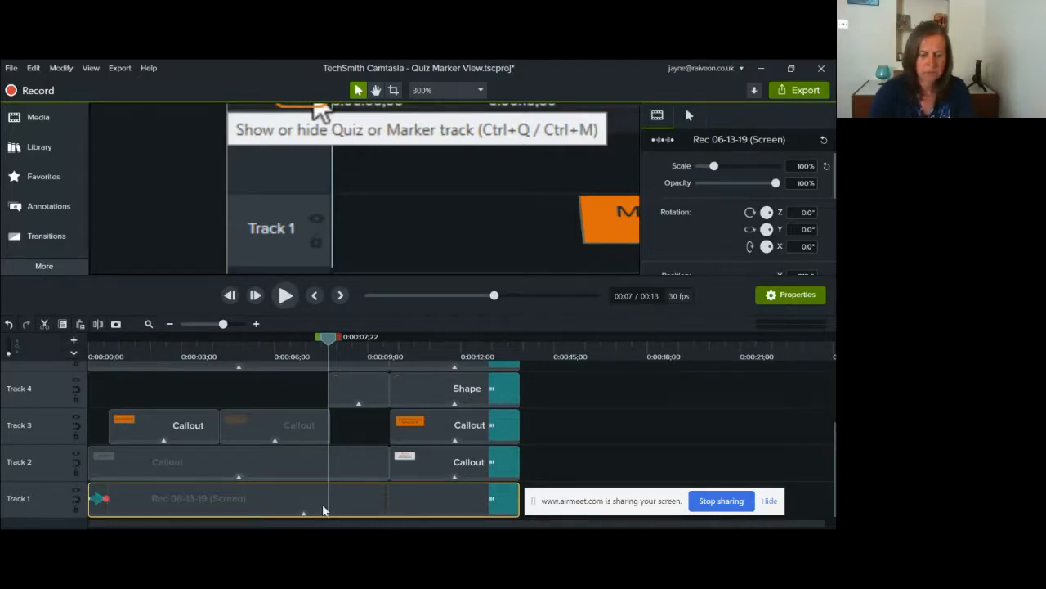
{"action": "left_click", "coordinate": [319, 355]}
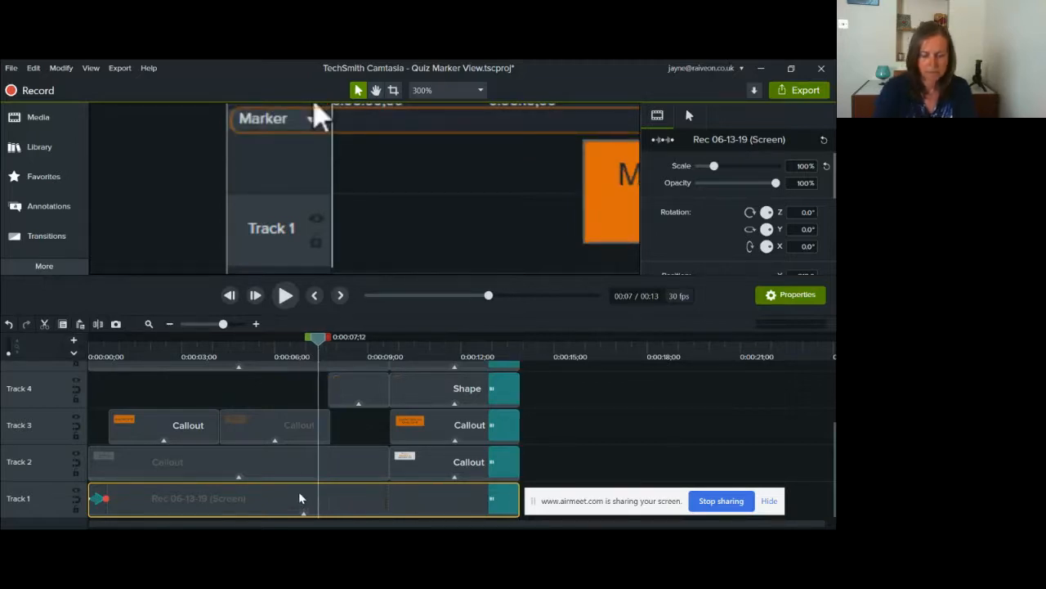
{"action": "key", "text": "shift+e"}
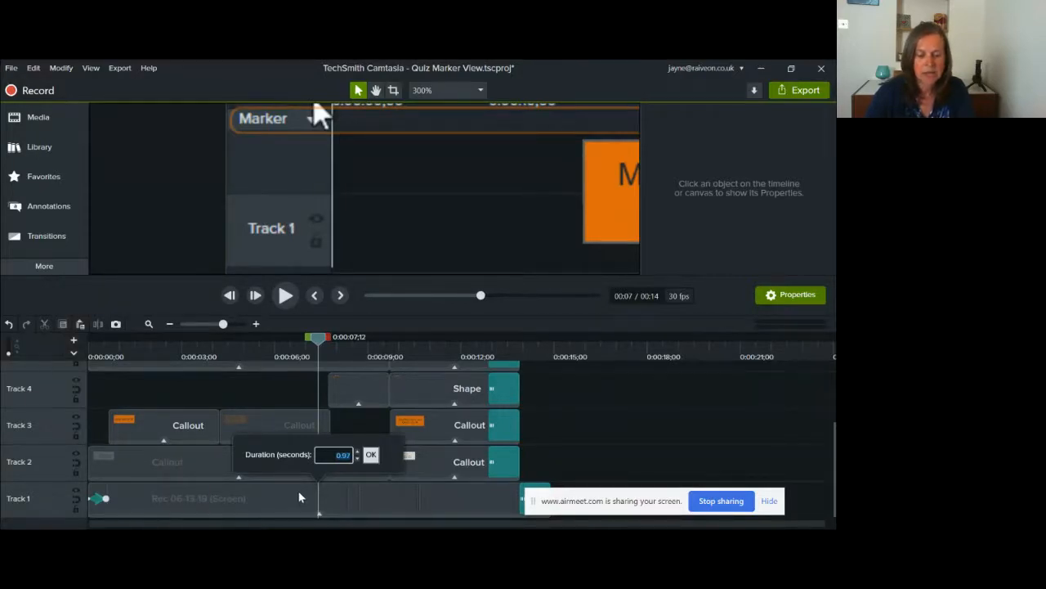
{"action": "left_click", "coordinate": [371, 456]}
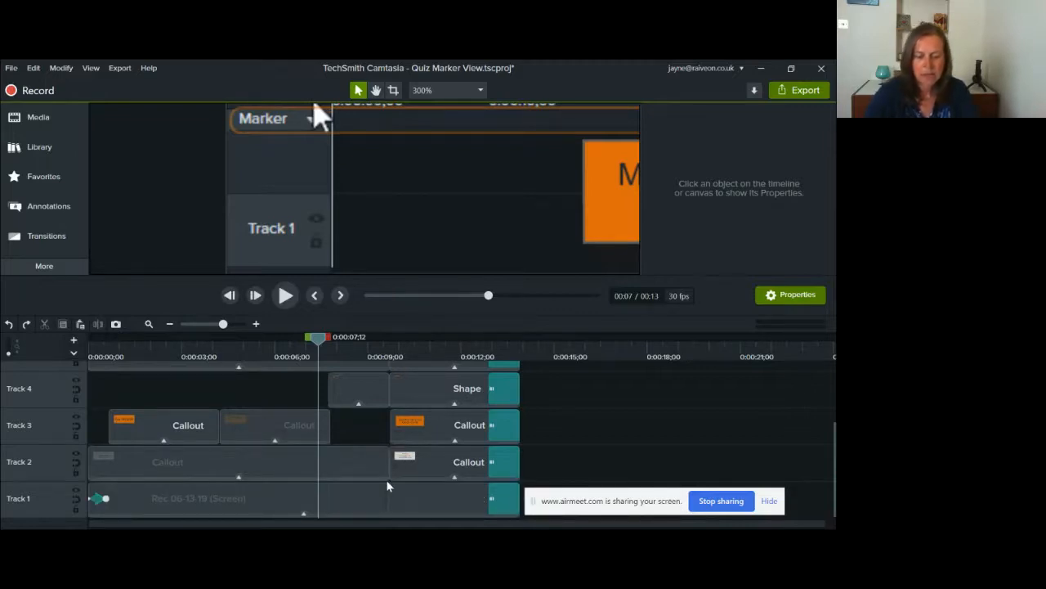
Step: Scrub back to 0:00:07;24 and trim the start of the first Track 4 shape to the playhead
{"action": "left_click", "coordinate": [338, 347]}
{"action": "left_click", "coordinate": [376, 350]}
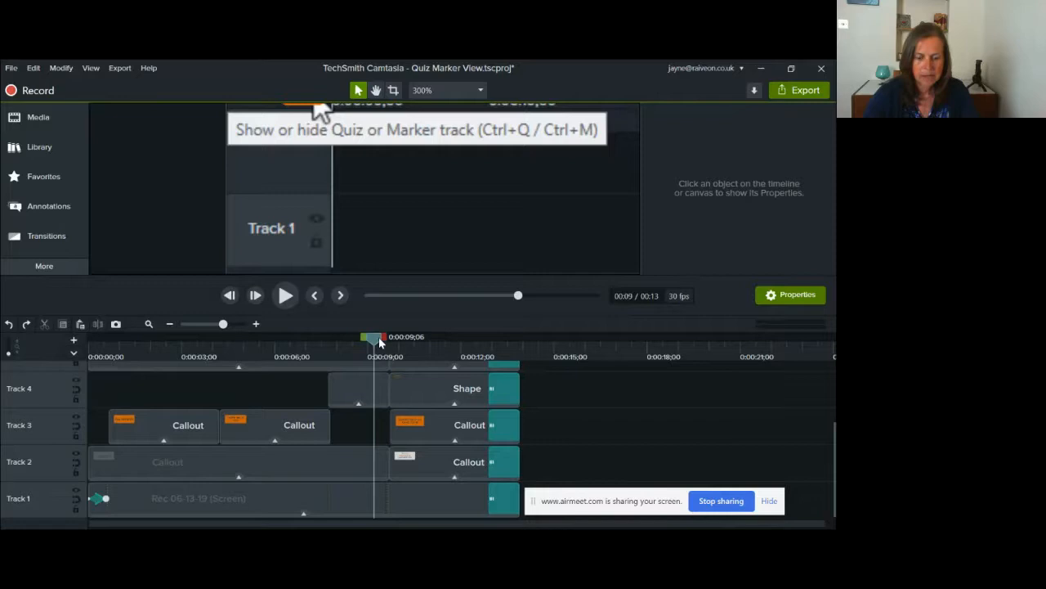
{"action": "left_click_drag", "start_coordinate": [659, 500], "coordinate": [695, 186]}
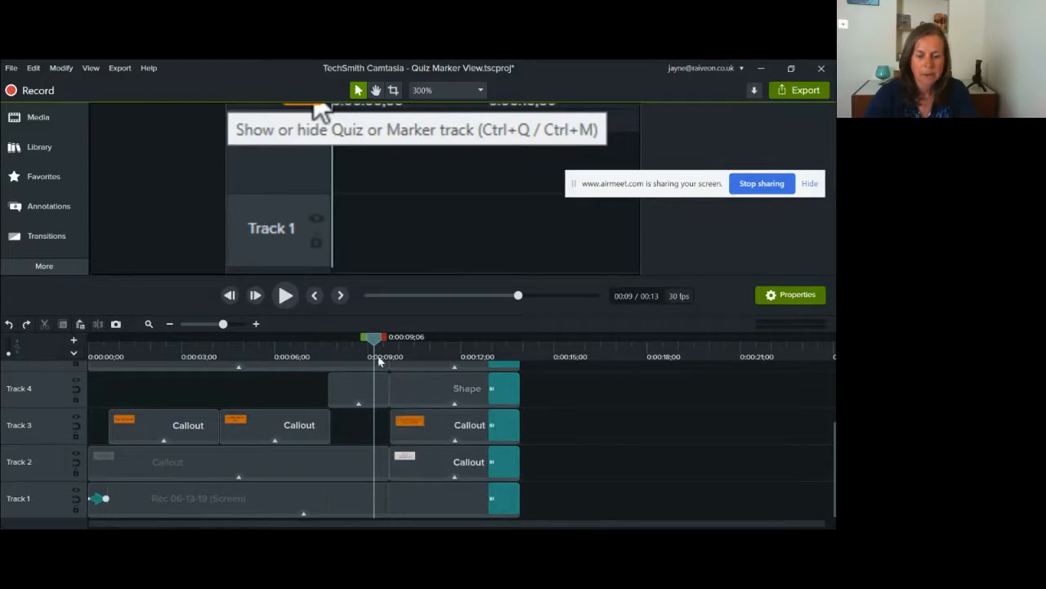
{"action": "left_click_drag", "start_coordinate": [381, 342], "coordinate": [339, 349]}
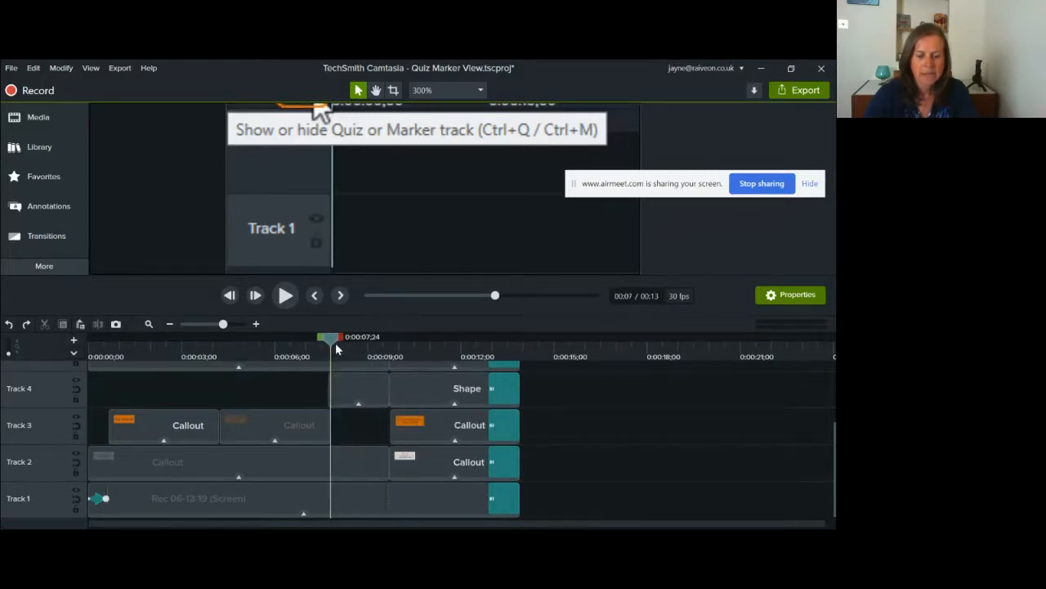
{"action": "left_click", "coordinate": [334, 389]}
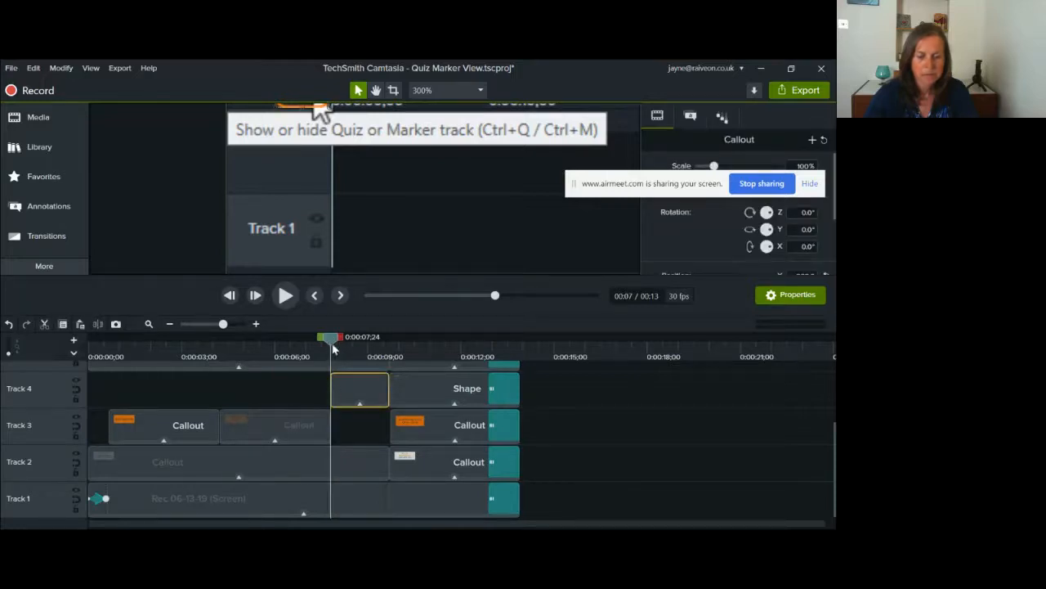
{"action": "scroll", "coordinate": [324, 382], "scroll_direction": "up", "scroll_amount": 3}
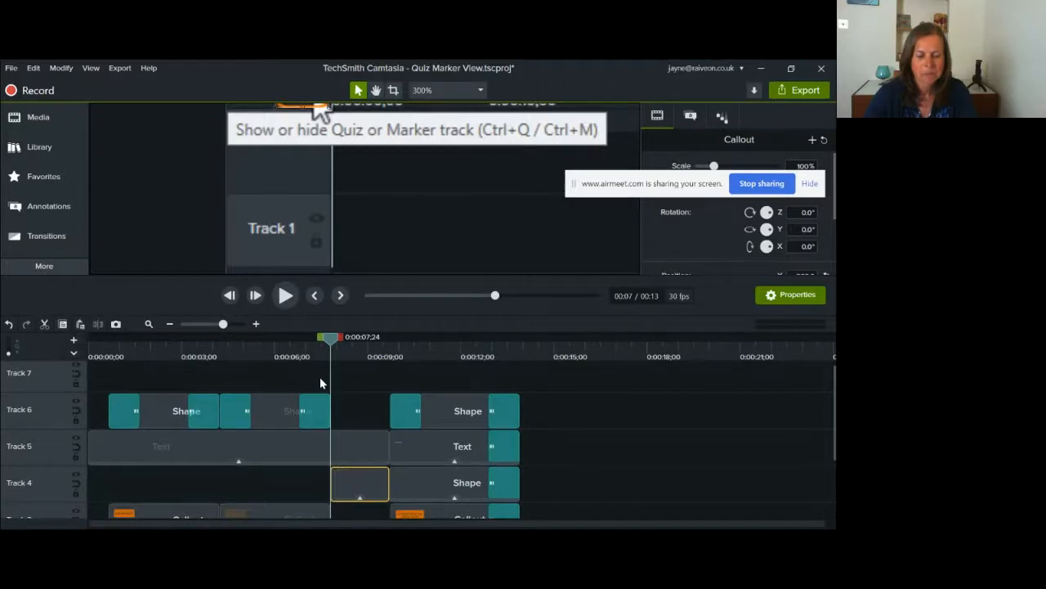
{"action": "scroll", "coordinate": [320, 377], "scroll_direction": "down", "scroll_amount": 1}
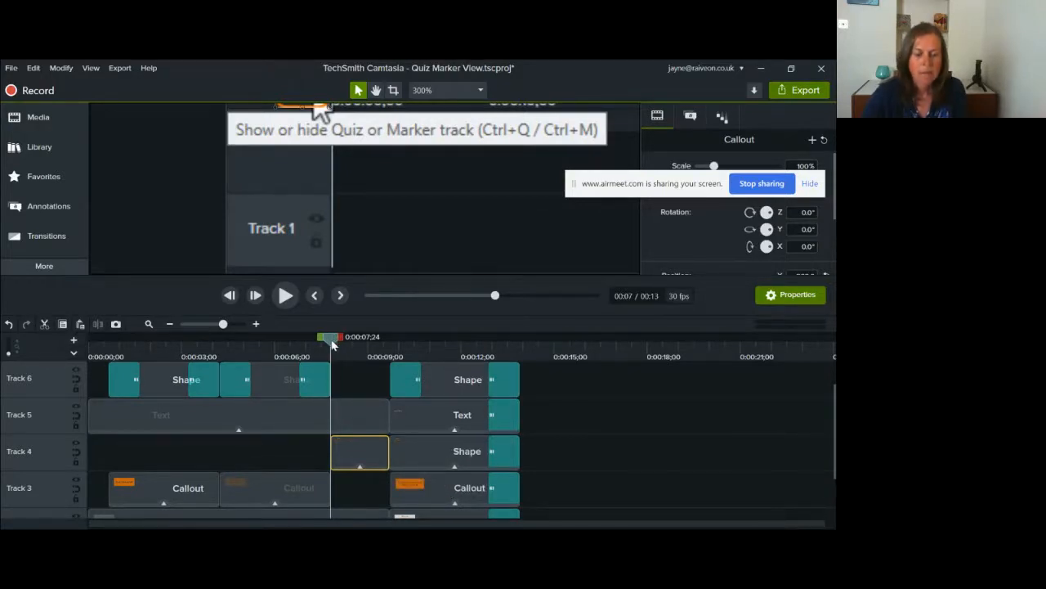
Step: Demonstrate selecting clips across Tracks 3 to 6 and only the two Track 4 shapes, finishing with nothing selected at 0:00:07;24
{"action": "left_click_drag", "start_coordinate": [360, 367], "coordinate": [441, 491]}
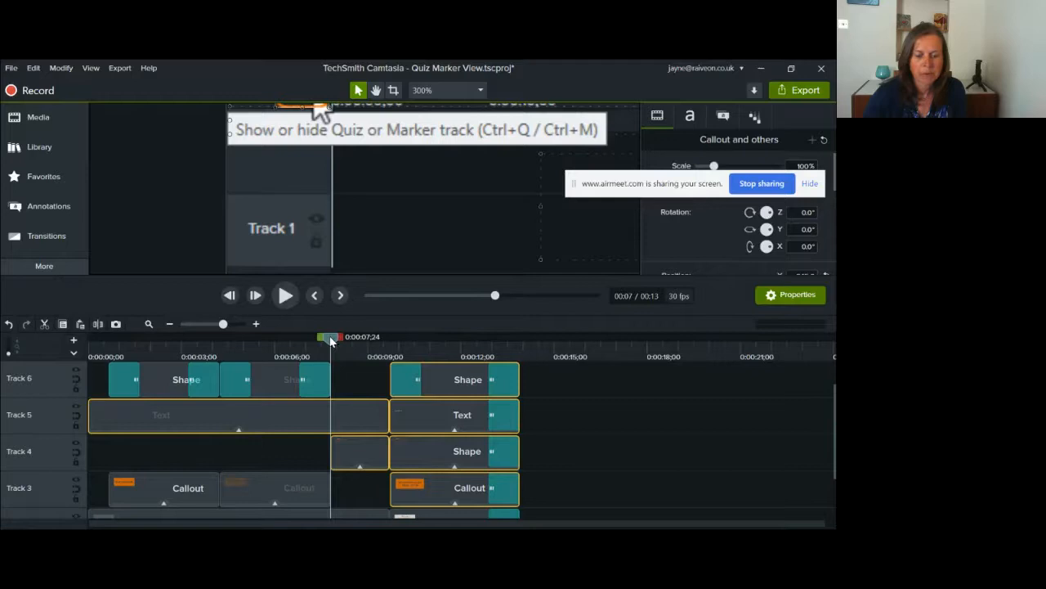
{"action": "left_click", "coordinate": [365, 389]}
{"action": "left_click", "coordinate": [367, 458]}
{"action": "left_click", "coordinate": [419, 451], "text": "ctrl"}
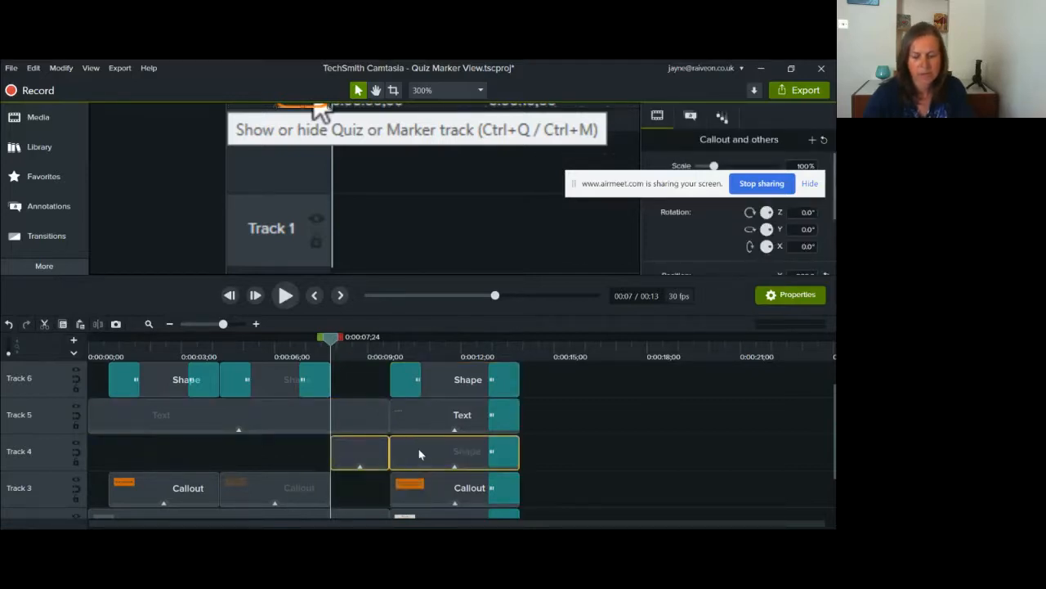
{"action": "left_click", "coordinate": [361, 375]}
{"action": "left_click", "coordinate": [358, 358]}
{"action": "left_click_drag", "start_coordinate": [359, 340], "coordinate": [334, 341]}
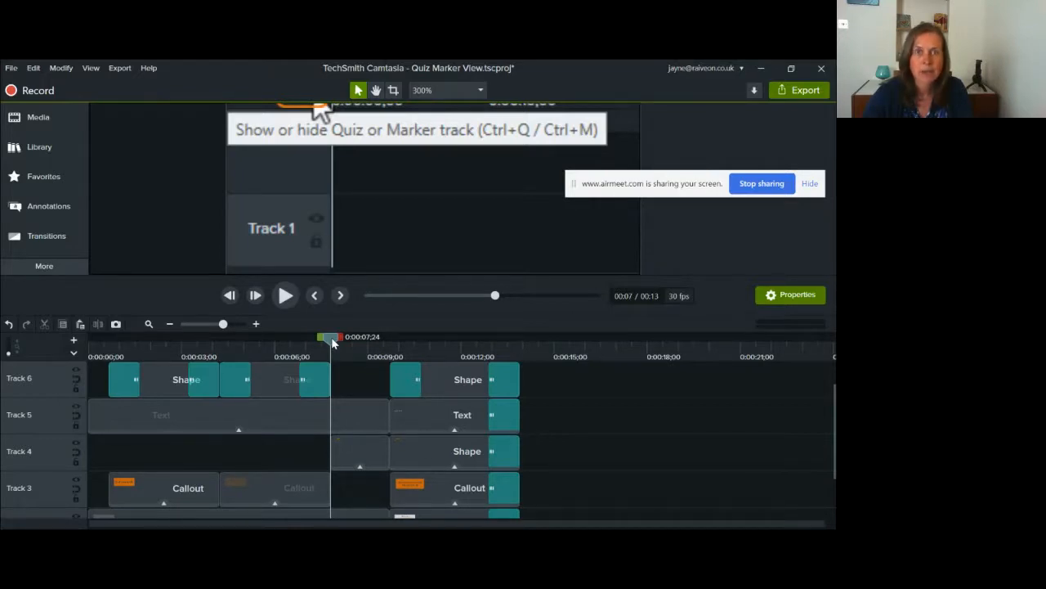
Step: Try opening a gap across all tracks from 0:00:07;24 to 0:00:08;24, and undo it
{"action": "left_click_drag", "start_coordinate": [331, 342], "coordinate": [363, 366]}
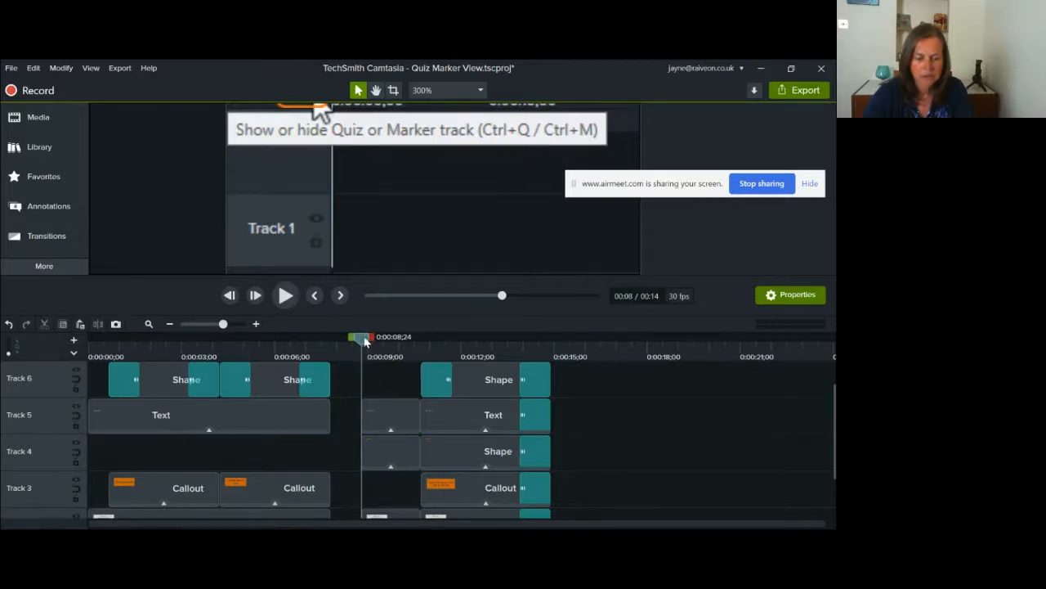
{"action": "scroll", "coordinate": [370, 417], "scroll_direction": "down", "scroll_amount": 2}
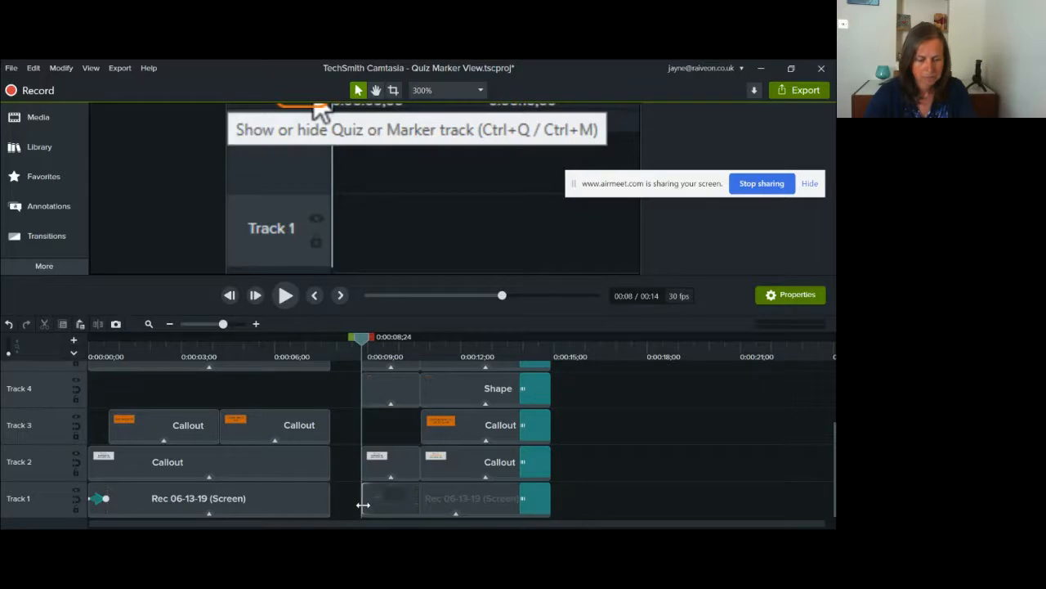
{"action": "key", "text": "alt"}
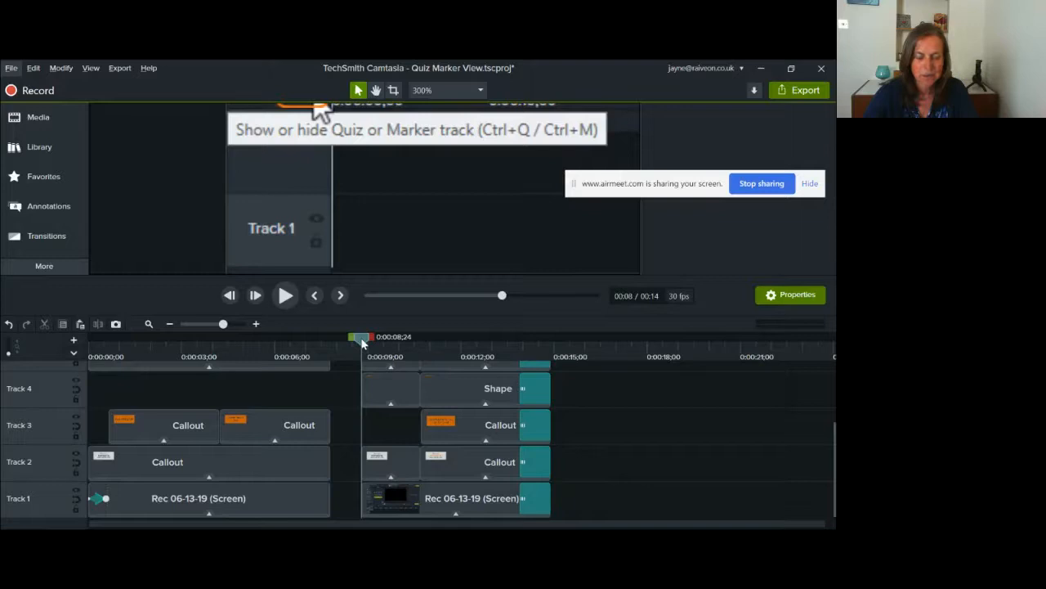
{"action": "mouse_move", "coordinate": [362, 343]}
{"action": "left_mouse_down"}
{"action": "mouse_move", "coordinate": [344, 344]}
{"action": "mouse_move", "coordinate": [362, 348]}
{"action": "left_mouse_up"}
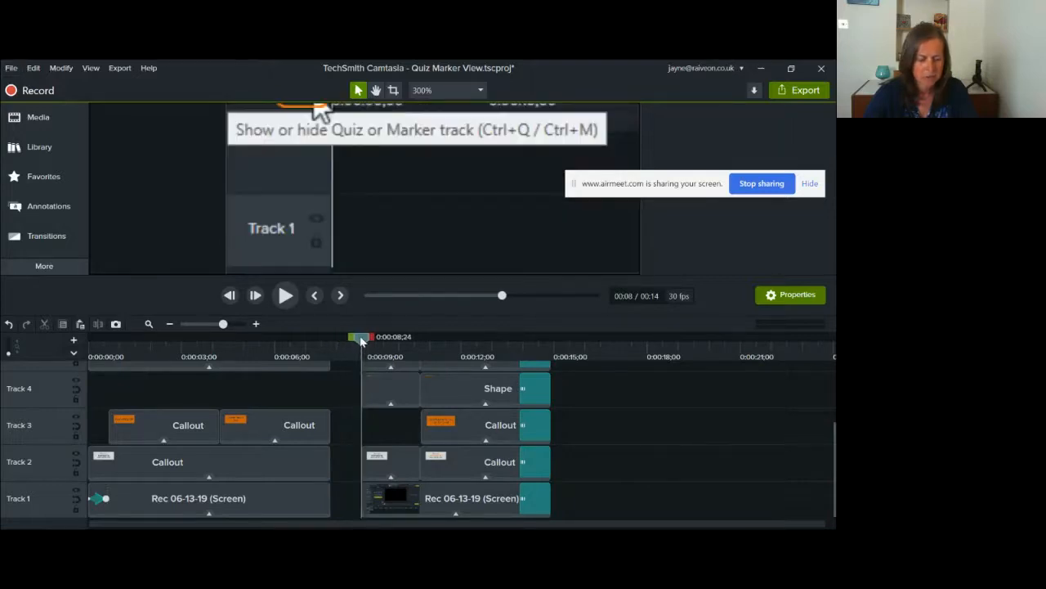
{"action": "key", "text": "ctrl+z"}
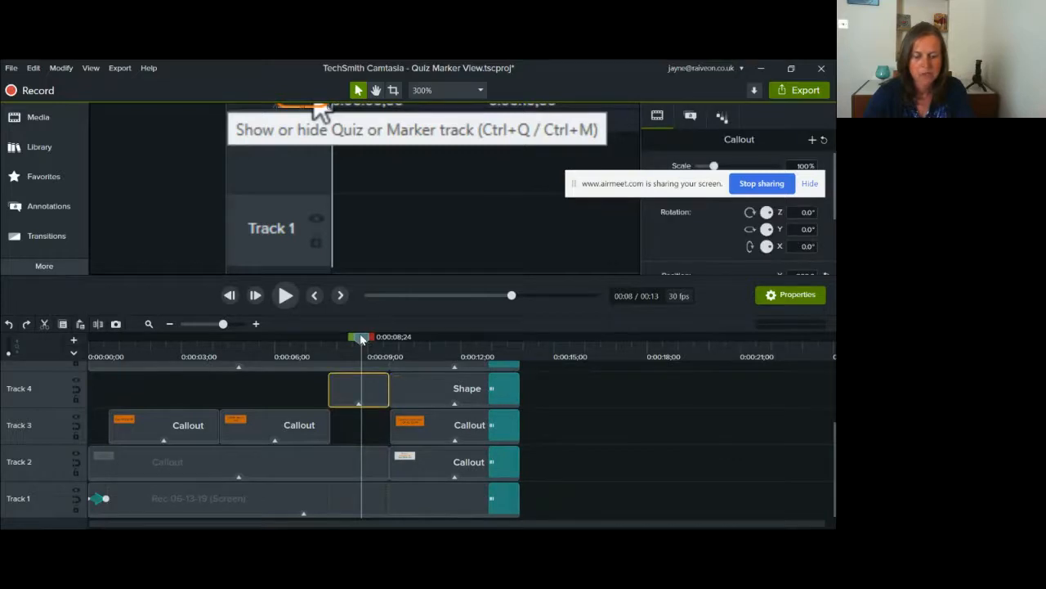
Step: Split all tracks at 0:00:10;15 and shift everything after that point to 0:00:13;27
{"action": "left_click", "coordinate": [416, 356]}
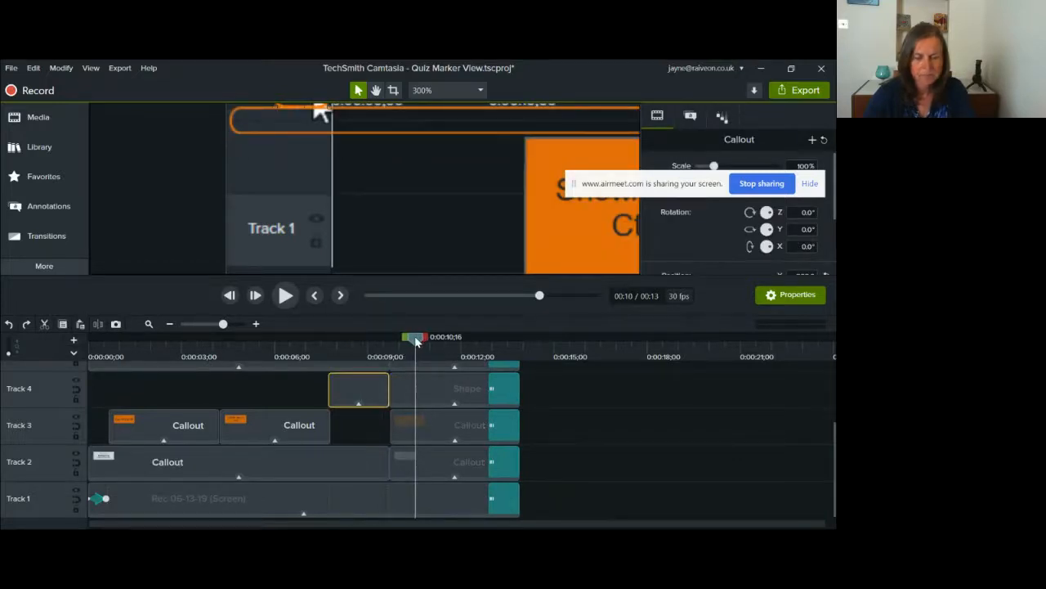
{"action": "left_click_drag", "start_coordinate": [416, 342], "coordinate": [415, 342]}
{"action": "left_click", "coordinate": [578, 454]}
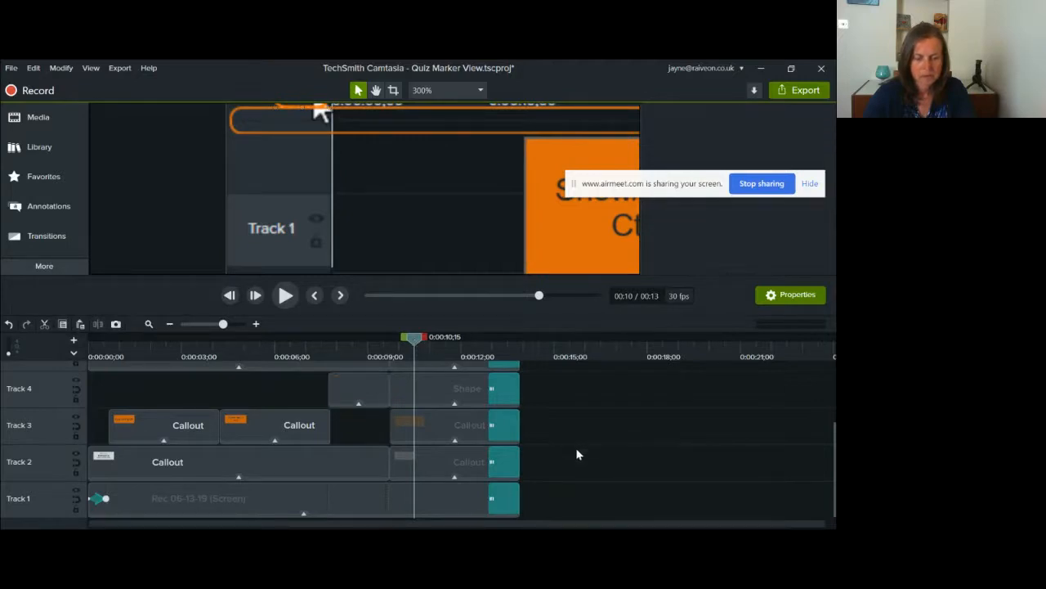
{"action": "left_click_drag", "start_coordinate": [415, 342], "coordinate": [521, 354]}
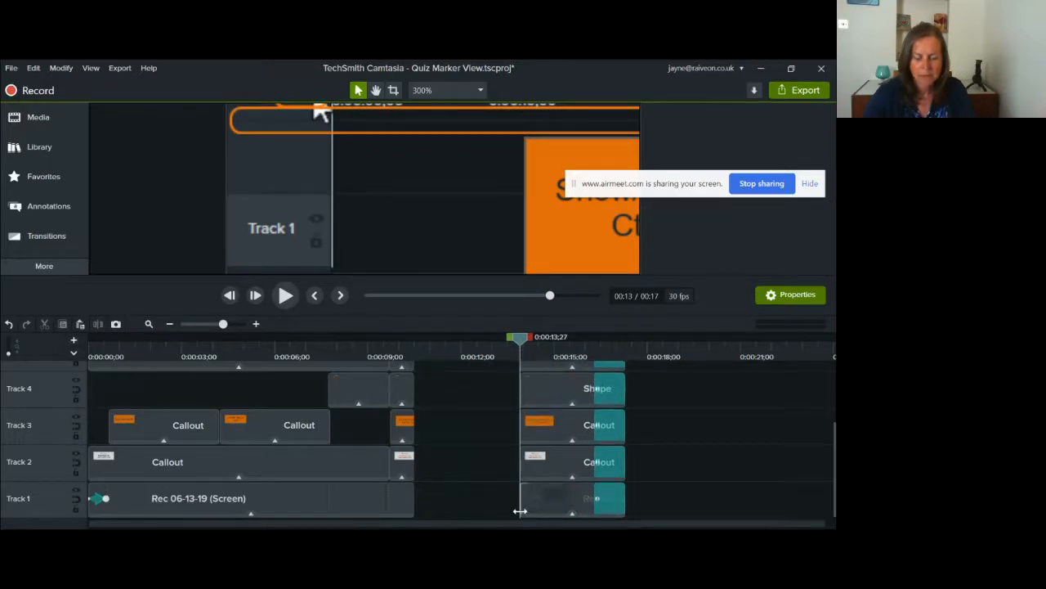
Step: Extend the start of the second Track 1 segment back to 0:00:10;15, and undo both the extension and the gap
{"action": "key", "text": "ctrl"}
{"action": "key", "text": "ctrl"}
{"action": "key", "text": "ctrl"}
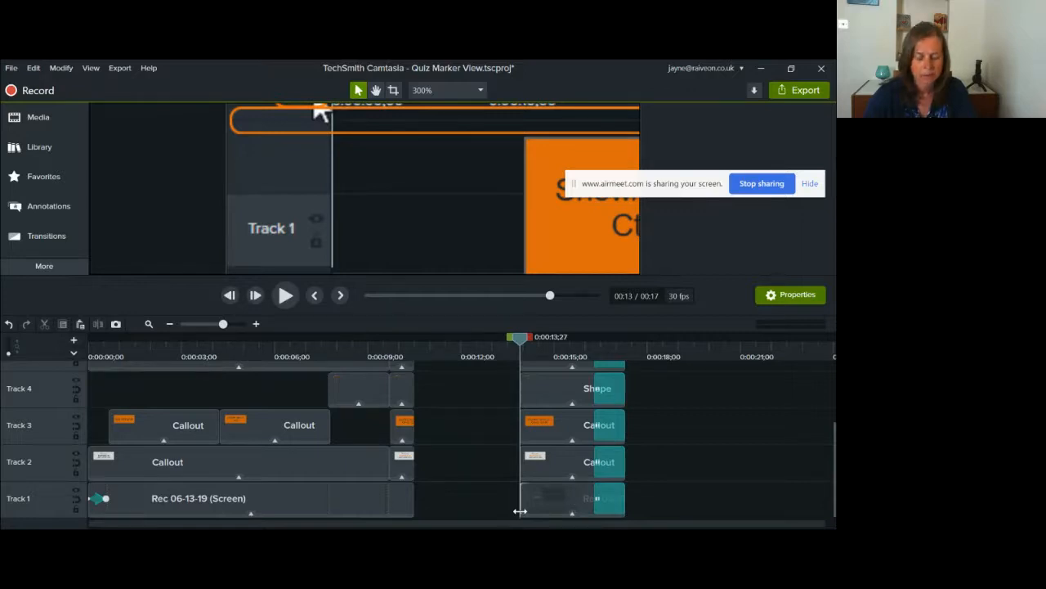
{"action": "key", "text": "c"}
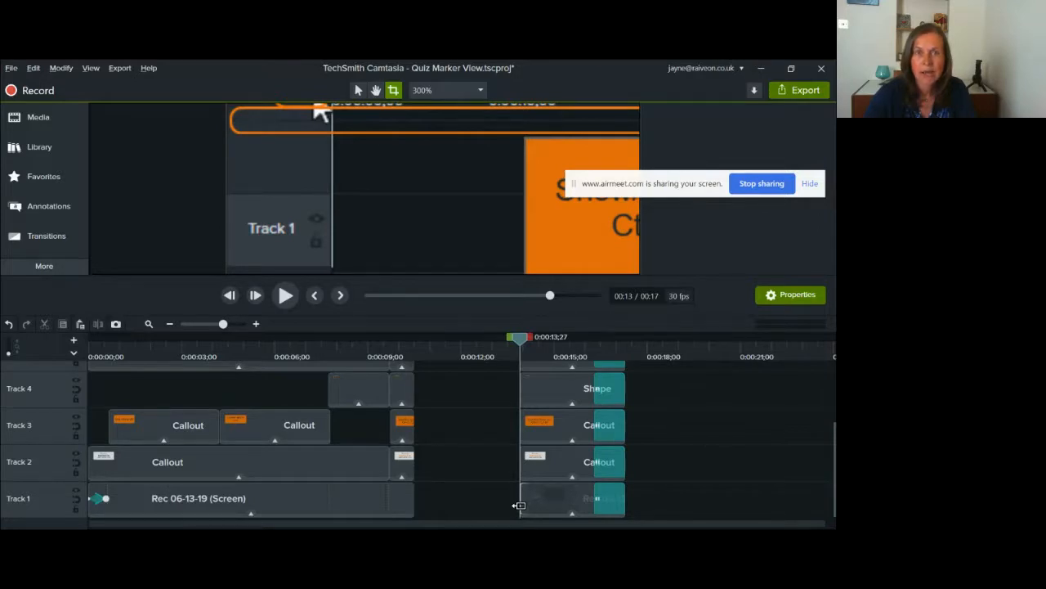
{"action": "left_click_drag", "start_coordinate": [519, 505], "coordinate": [411, 503]}
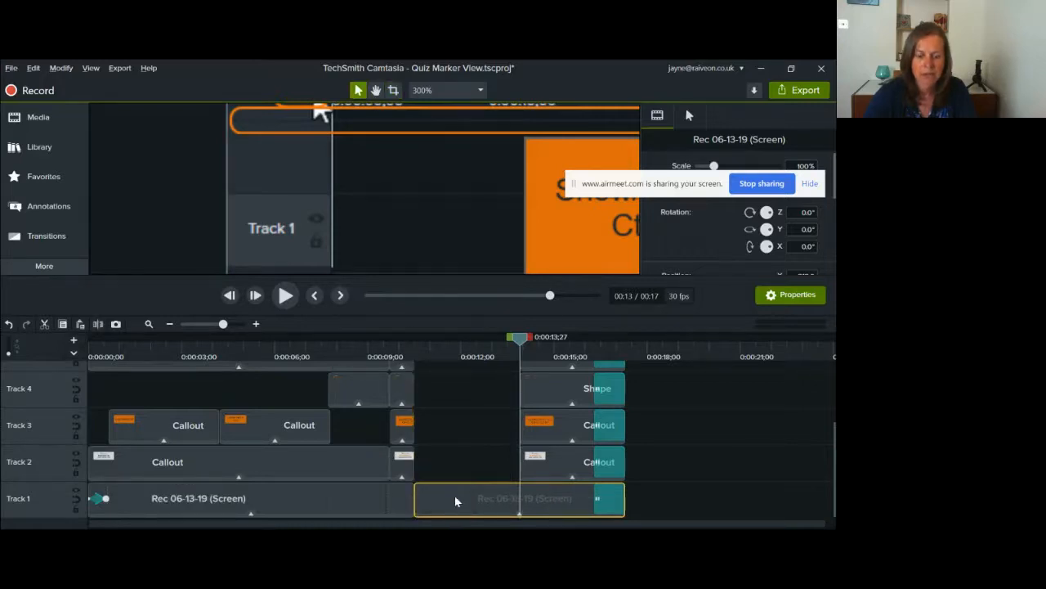
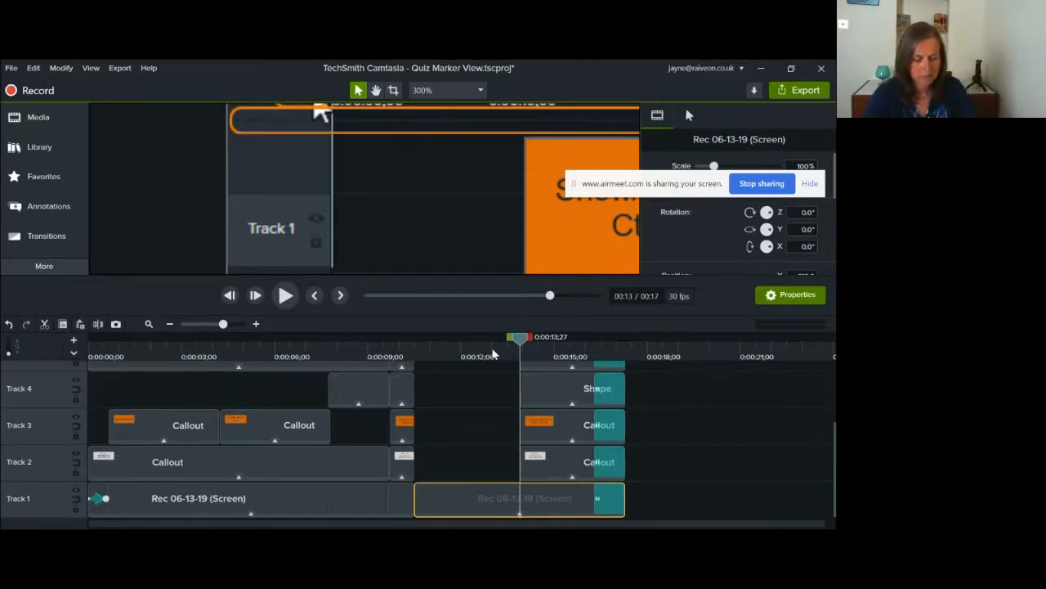
{"action": "key", "text": "ctrl+z"}
{"action": "key", "text": "ctrl+z"}
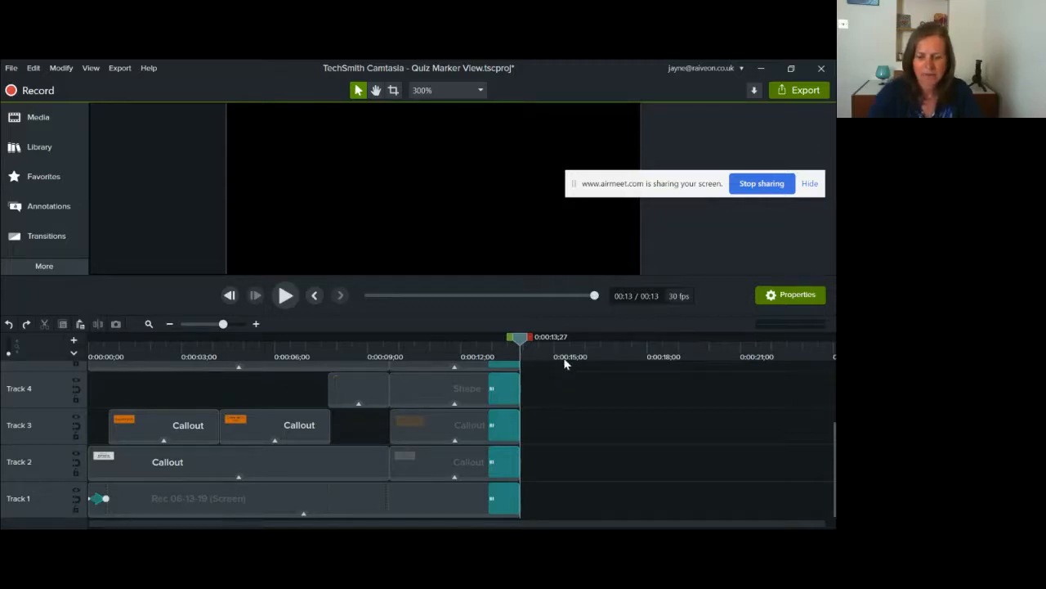
Step: Add the Rec 06-13-19.trec screen recording to Track 1 at 0:00:15;11
{"action": "left_click", "coordinate": [565, 342]}
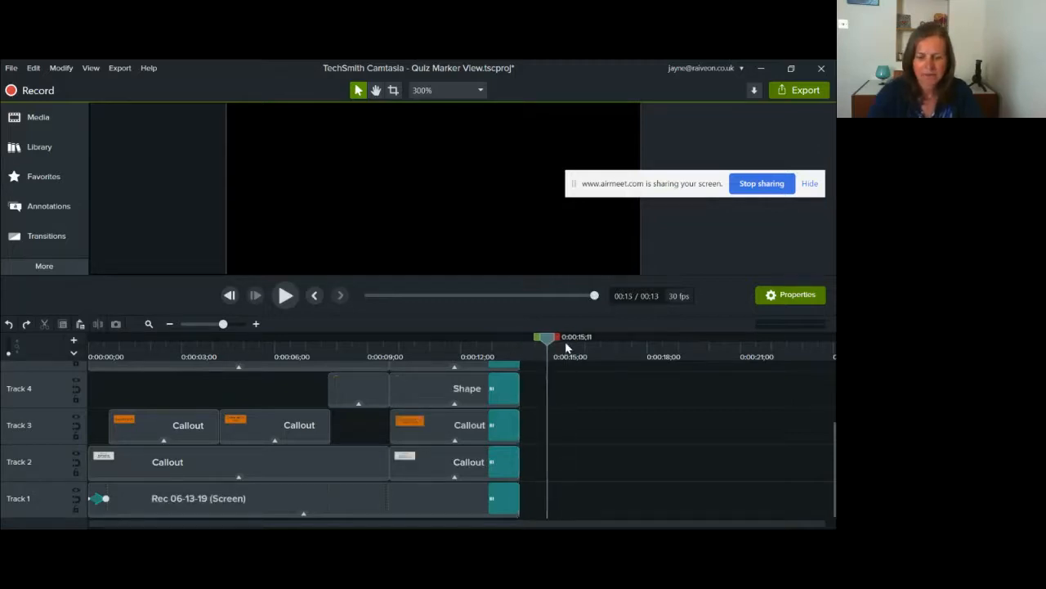
{"action": "left_click", "coordinate": [71, 121]}
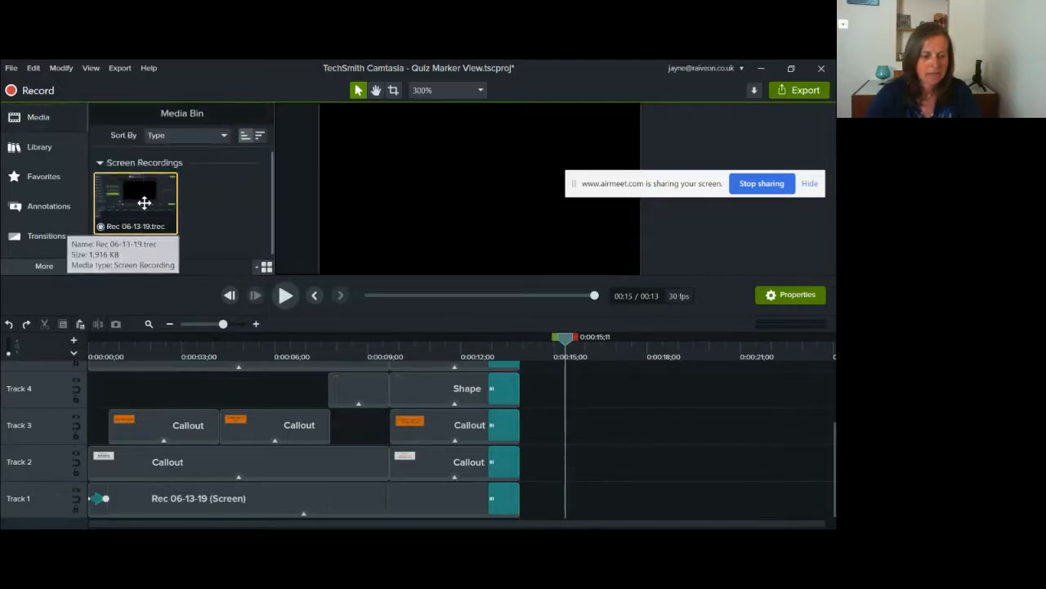
{"action": "right_click", "coordinate": [145, 203]}
{"action": "left_click", "coordinate": [172, 214]}
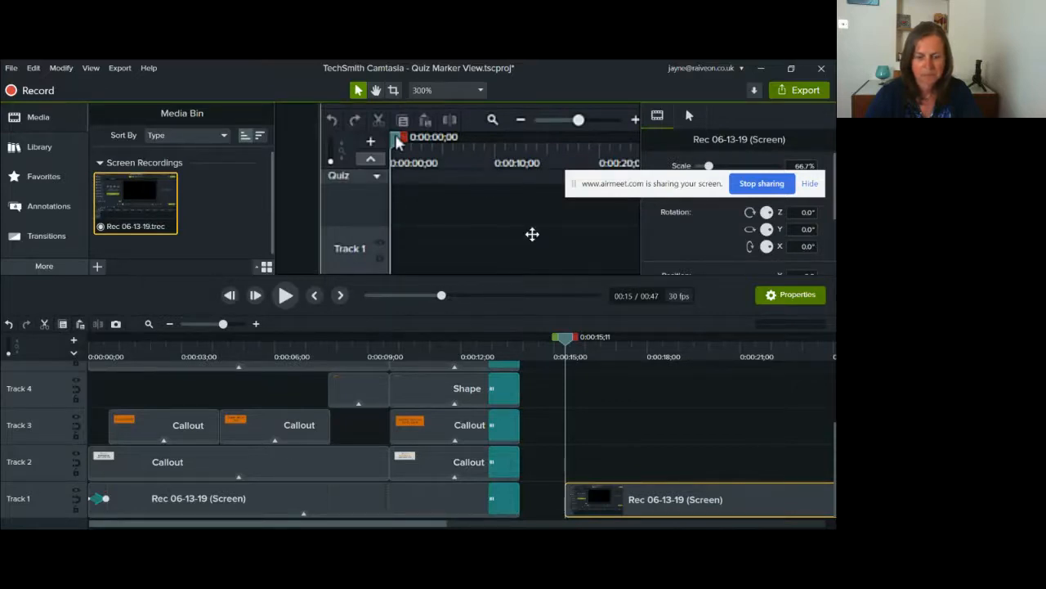
Step: Move the playhead to 0:00:17;01 and reframe the canvas at 125% zoom on the upper part of the recording
{"action": "left_click", "coordinate": [616, 355]}
{"action": "scroll", "coordinate": [453, 185], "scroll_direction": "down", "scroll_amount": 5}
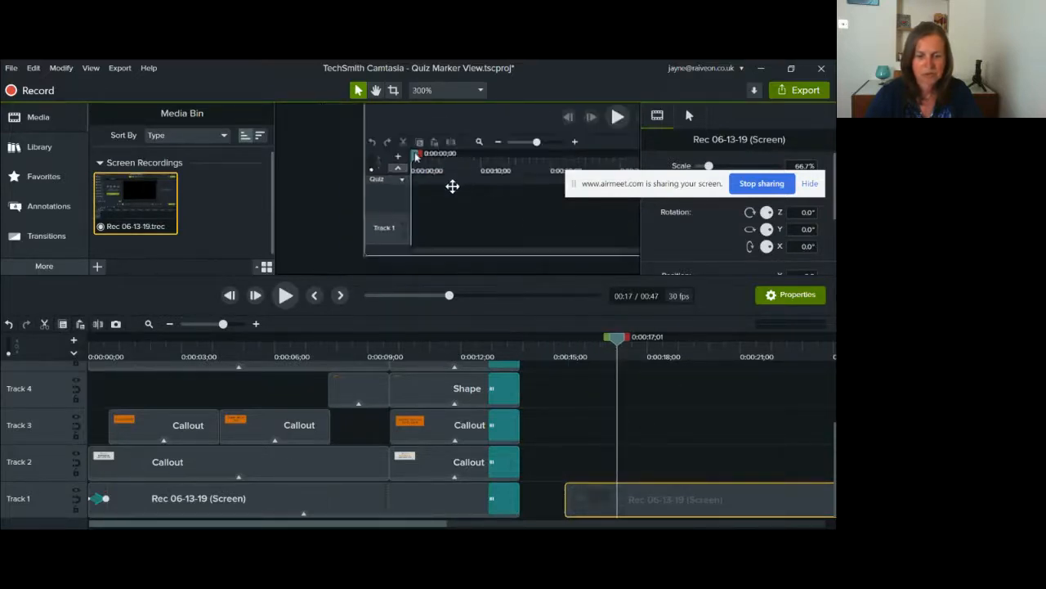
{"action": "left_click", "coordinate": [376, 90]}
{"action": "left_click_drag", "start_coordinate": [427, 116], "coordinate": [431, 208]}
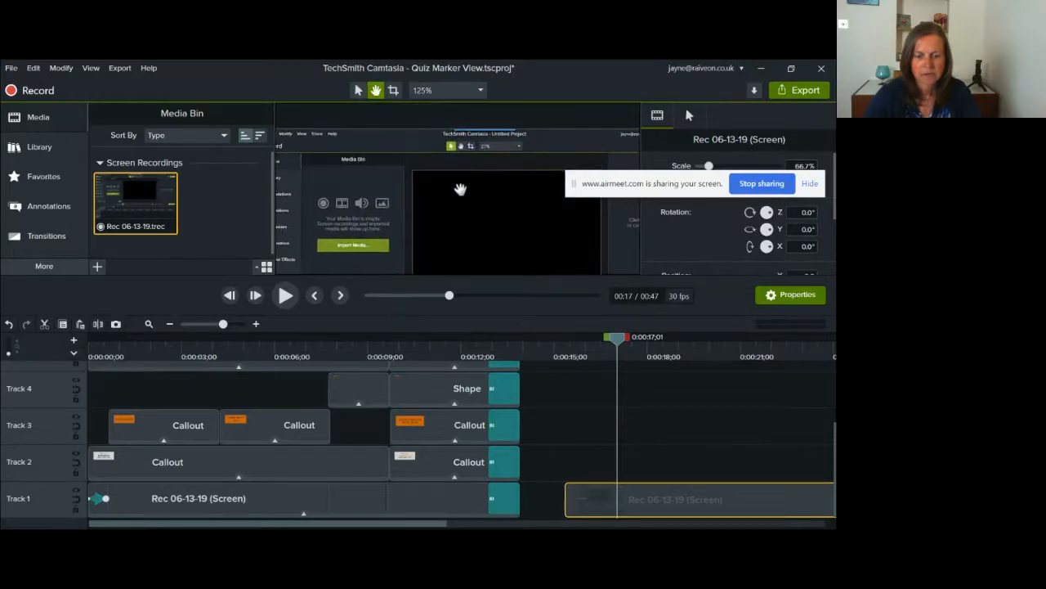
Step: Switch the canvas back to edit mode and move the playhead to 0:00:15;11, the start of the newly added recording
{"action": "scroll", "coordinate": [453, 212], "scroll_direction": "up", "scroll_amount": 2}
{"action": "scroll", "coordinate": [453, 214], "scroll_direction": "up", "scroll_amount": 1}
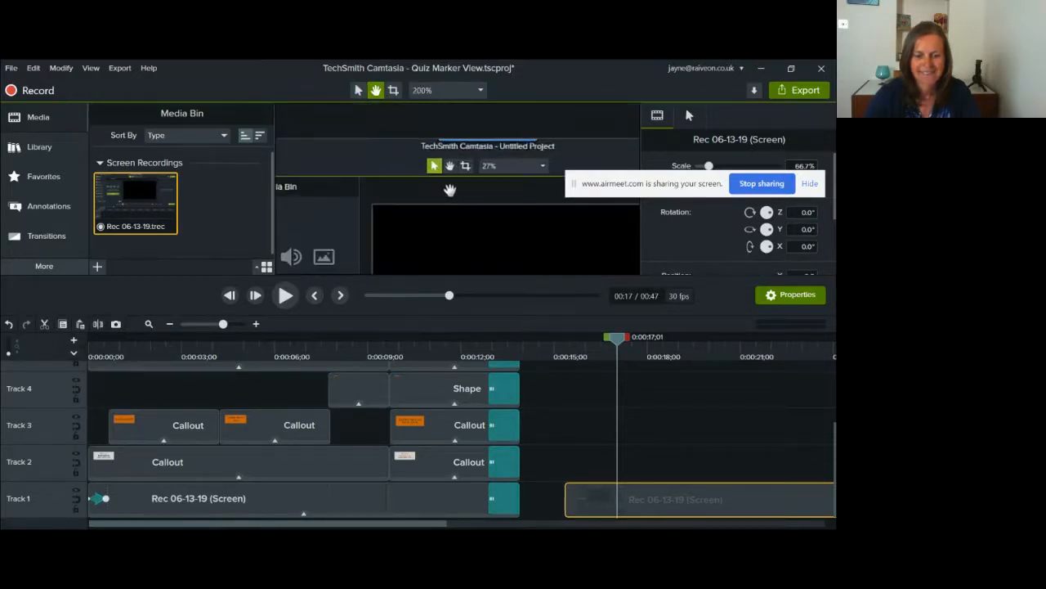
{"action": "left_click", "coordinate": [361, 92]}
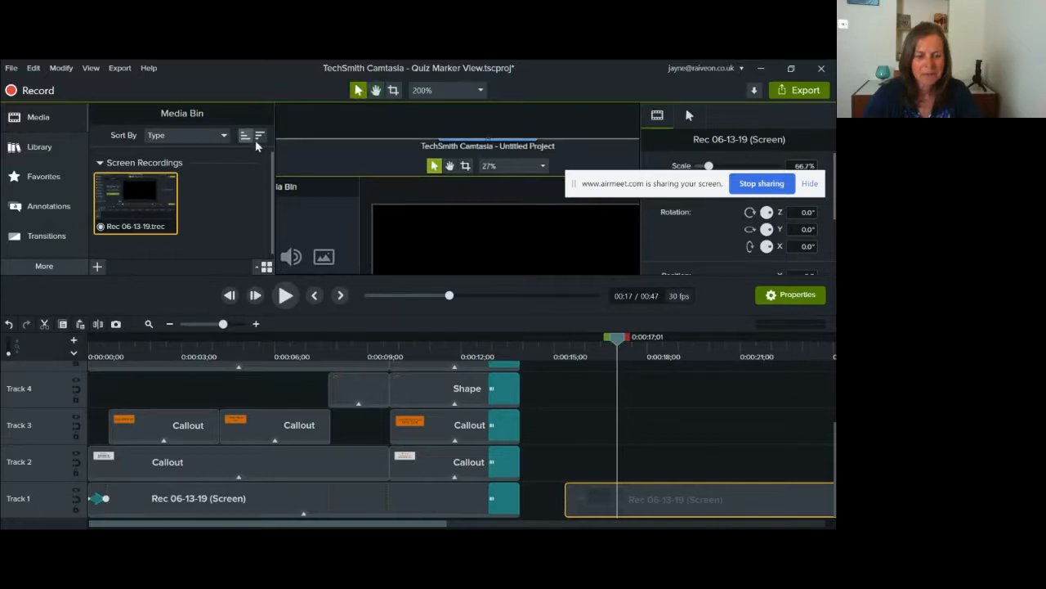
{"action": "left_click", "coordinate": [57, 119]}
{"action": "left_click_drag", "start_coordinate": [700, 186], "coordinate": [705, 98]}
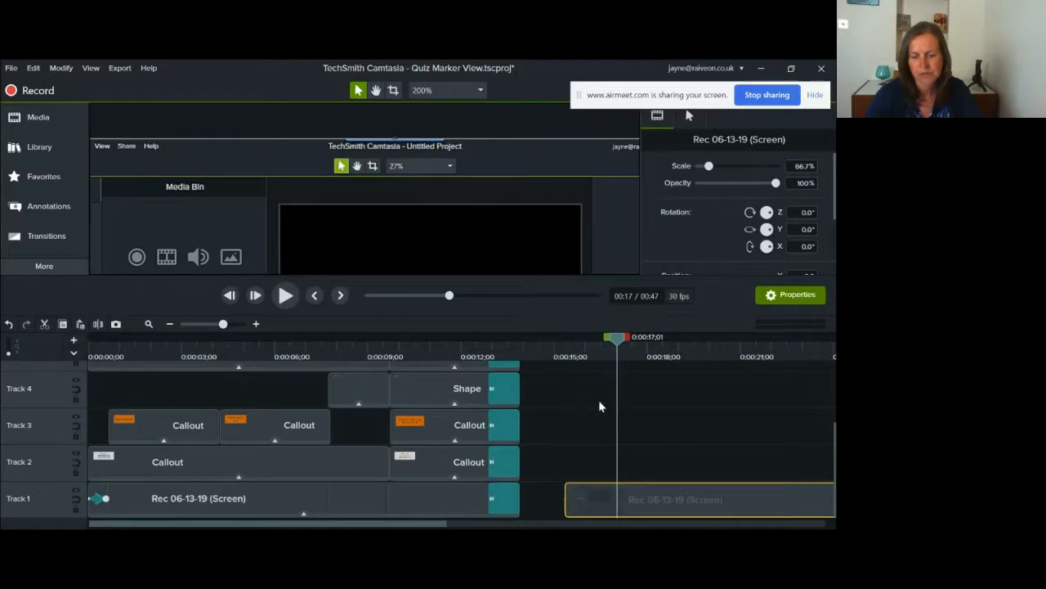
{"action": "left_click_drag", "start_coordinate": [619, 340], "coordinate": [567, 340]}
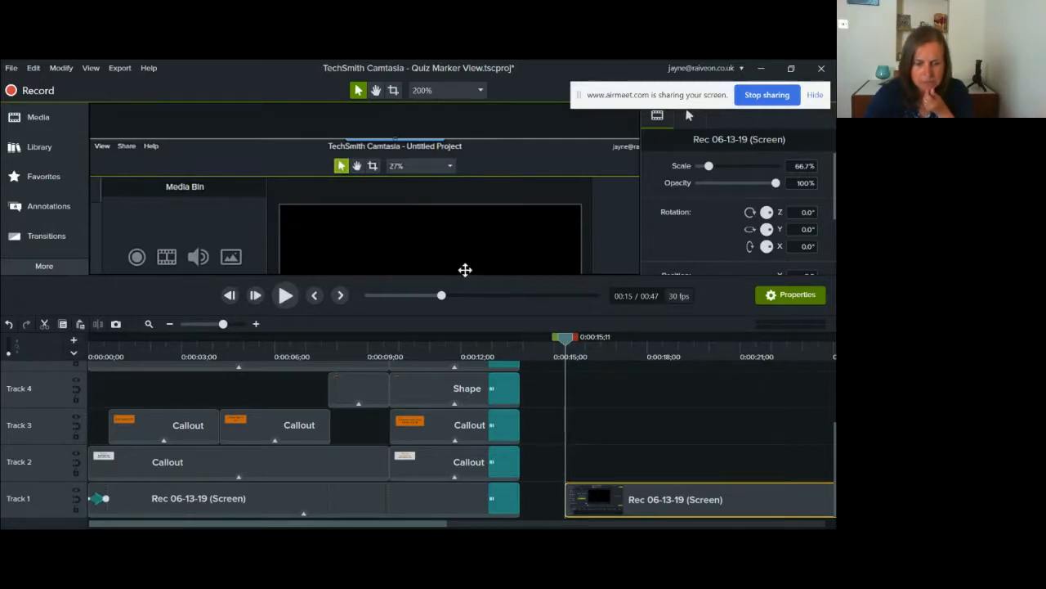
{"action": "scroll", "coordinate": [451, 242], "scroll_direction": "up", "scroll_amount": 1}
{"action": "scroll", "coordinate": [450, 242], "scroll_direction": "down", "scroll_amount": 1}
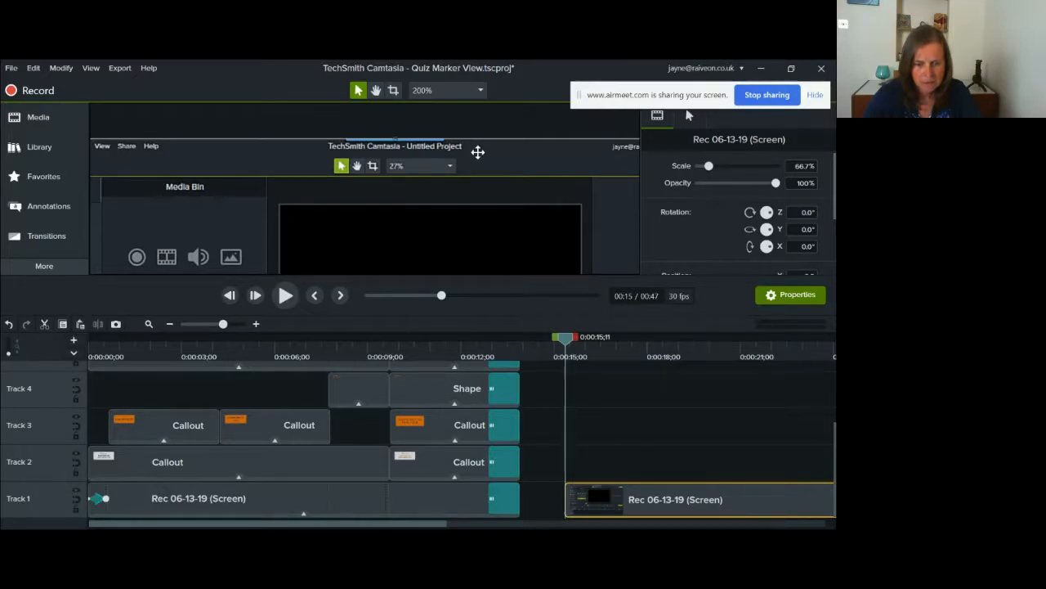
Step: Add a solid white rectangle shape annotation to the canvas at 0:00:15;11, over the top part of the recording
{"action": "left_click", "coordinate": [35, 211]}
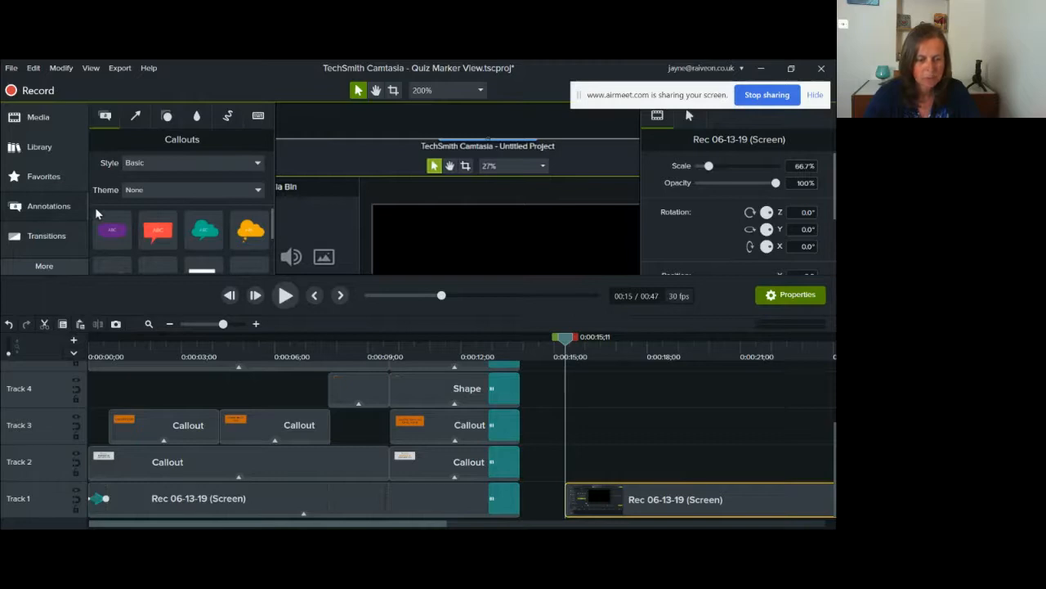
{"action": "scroll", "coordinate": [170, 225], "scroll_direction": "down", "scroll_amount": 3}
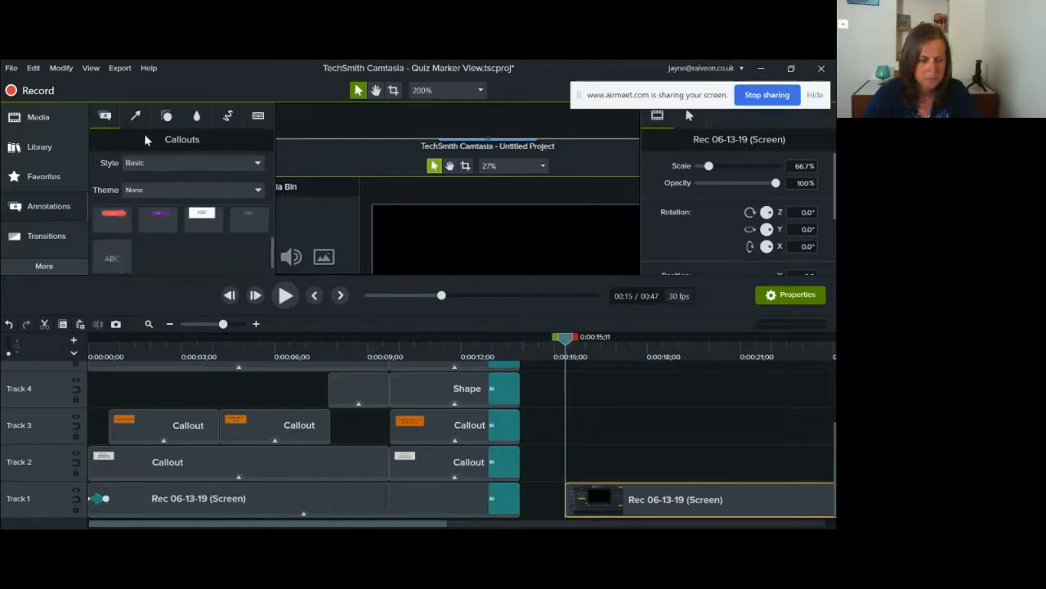
{"action": "left_click", "coordinate": [165, 117]}
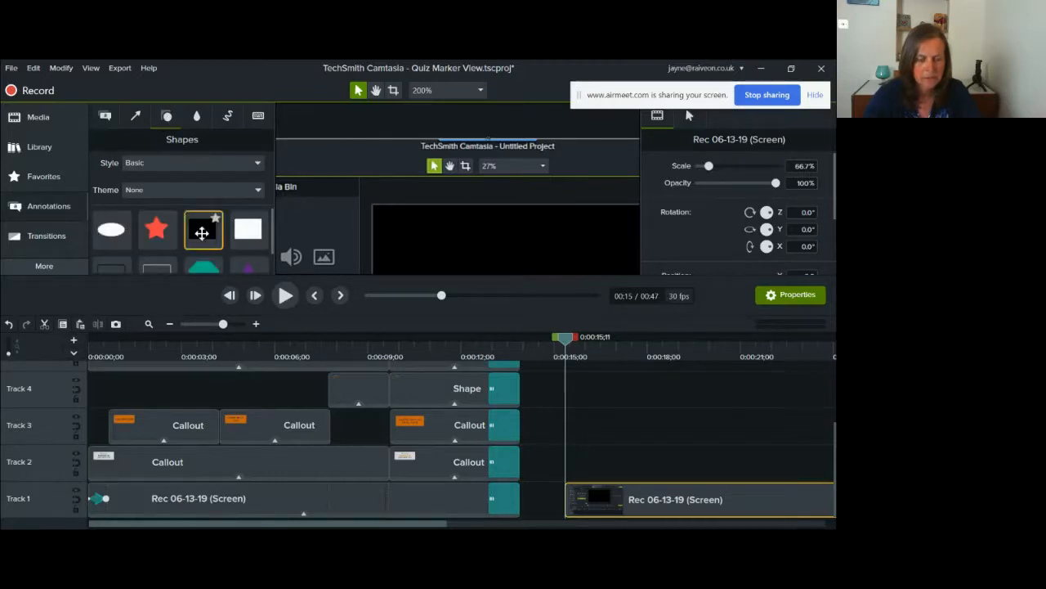
{"action": "scroll", "coordinate": [196, 229], "scroll_direction": "down", "scroll_amount": 2}
{"action": "scroll", "coordinate": [123, 245], "scroll_direction": "up", "scroll_amount": 2}
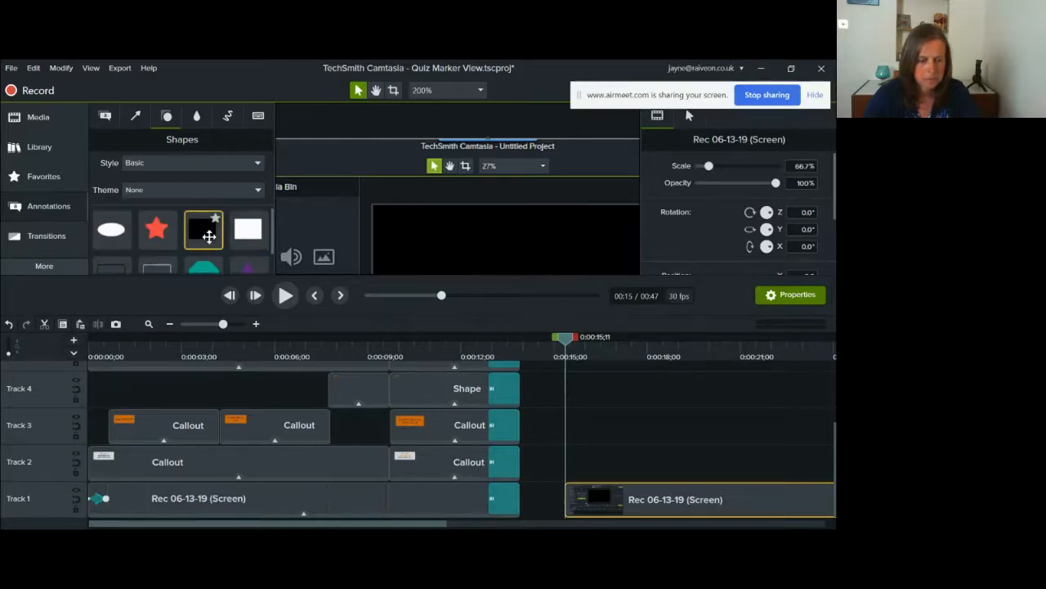
{"action": "left_click_drag", "start_coordinate": [248, 229], "coordinate": [446, 215]}
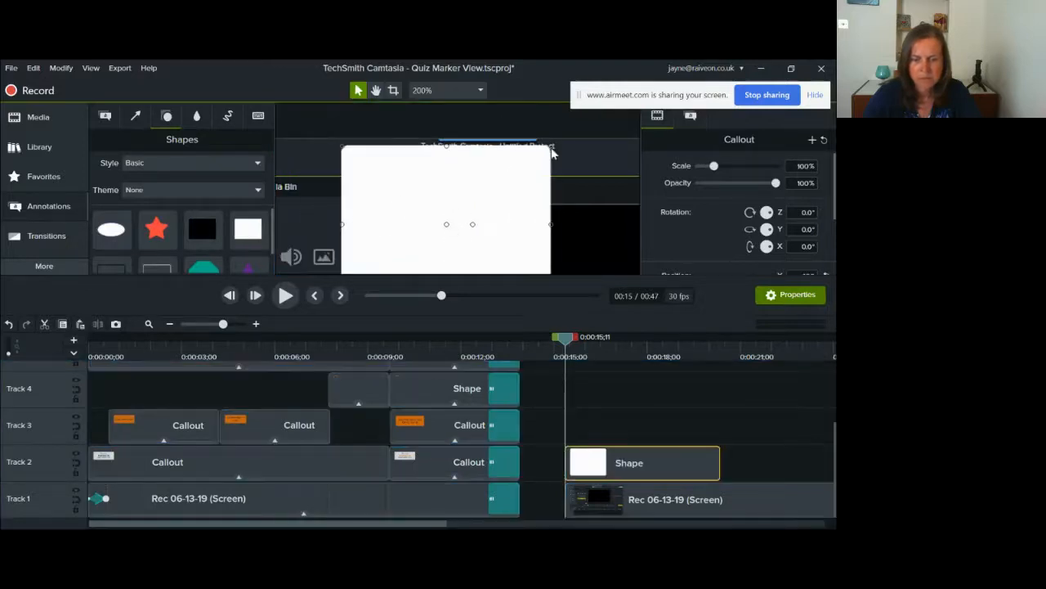
Step: Shrink the white rectangle to a thin horizontal strip near the recording's title bar
{"action": "left_click_drag", "start_coordinate": [553, 145], "coordinate": [422, 168]}
{"action": "left_click_drag", "start_coordinate": [383, 220], "coordinate": [381, 162]}
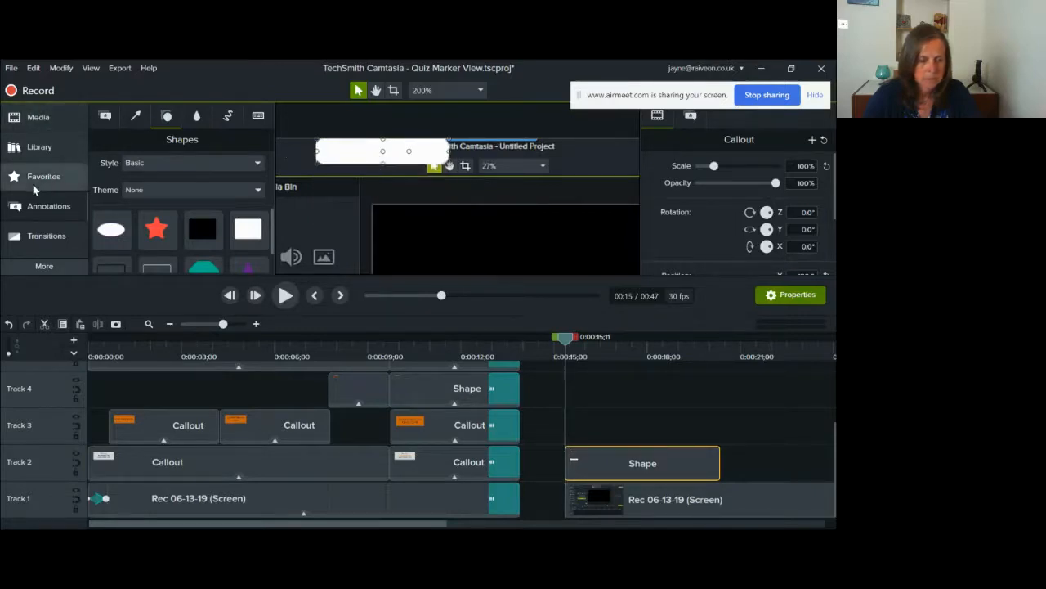
{"action": "left_click", "coordinate": [38, 208]}
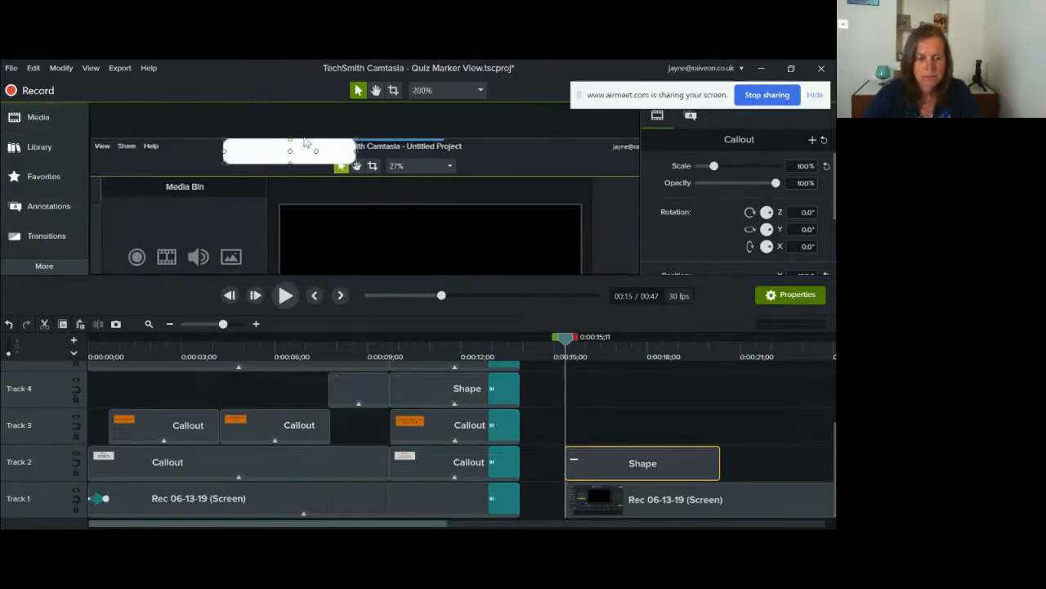
{"action": "scroll", "coordinate": [389, 172], "scroll_direction": "up", "scroll_amount": 2}
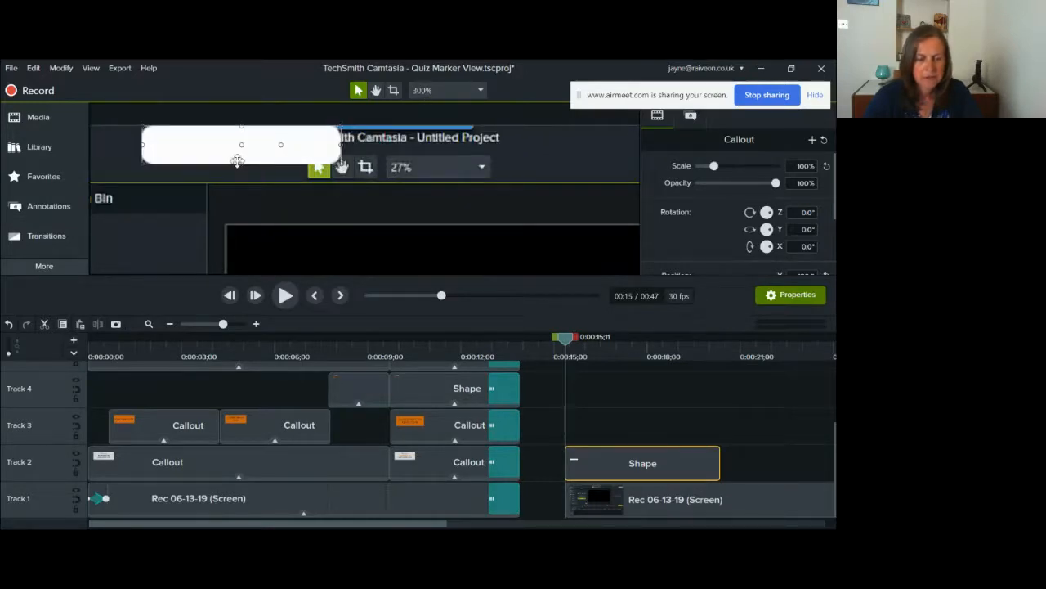
{"action": "left_click_drag", "start_coordinate": [241, 164], "coordinate": [243, 138]}
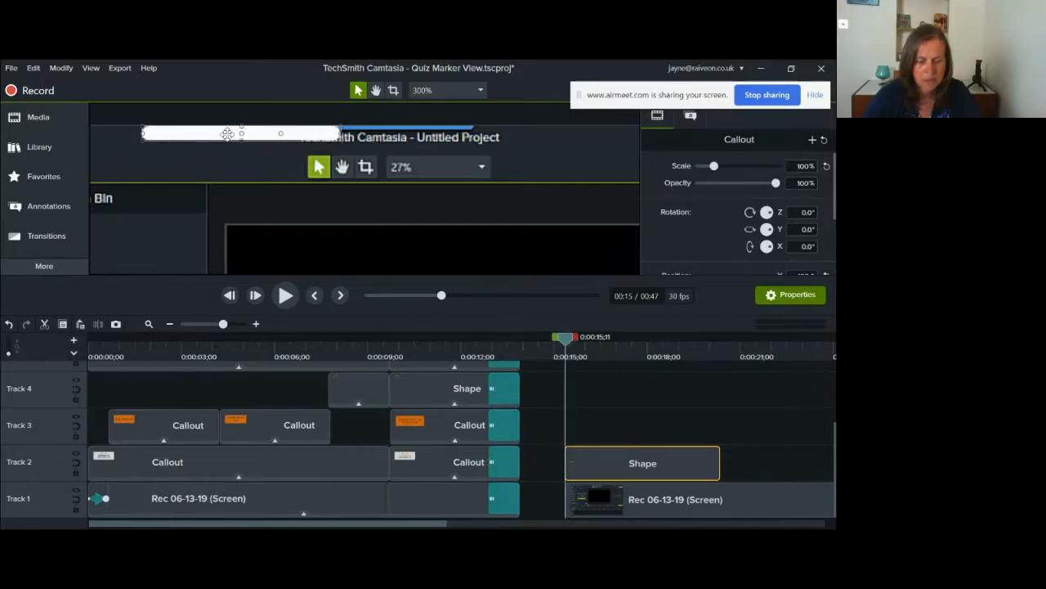
Step: Move the white strip over the recording's title text and trim it to the width of the blue line above
{"action": "left_click_drag", "start_coordinate": [228, 133], "coordinate": [393, 142]}
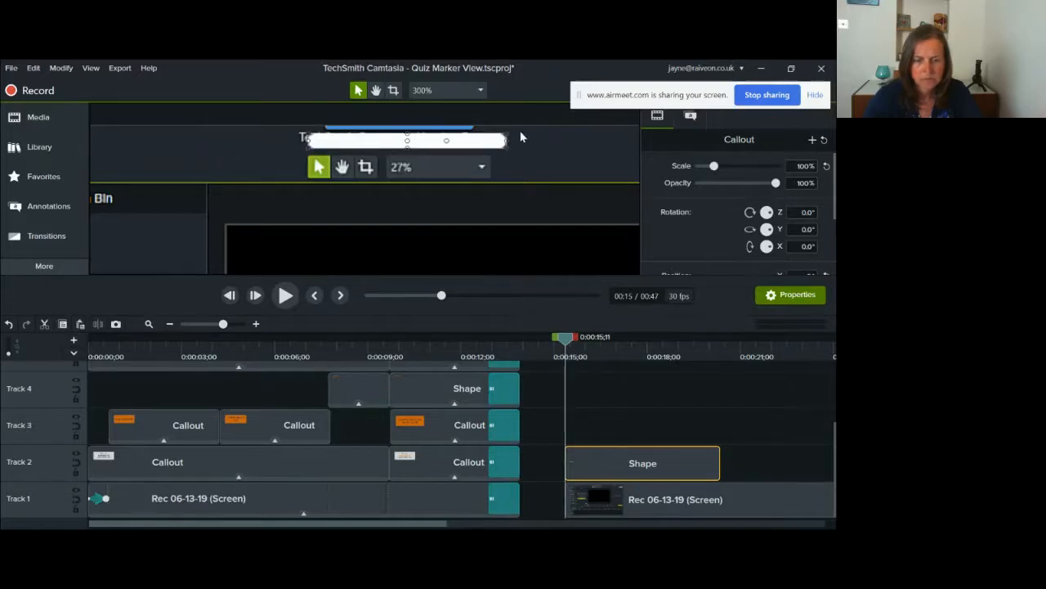
{"action": "left_click_drag", "start_coordinate": [504, 140], "coordinate": [478, 141]}
{"action": "left_click_drag", "start_coordinate": [282, 141], "coordinate": [320, 145]}
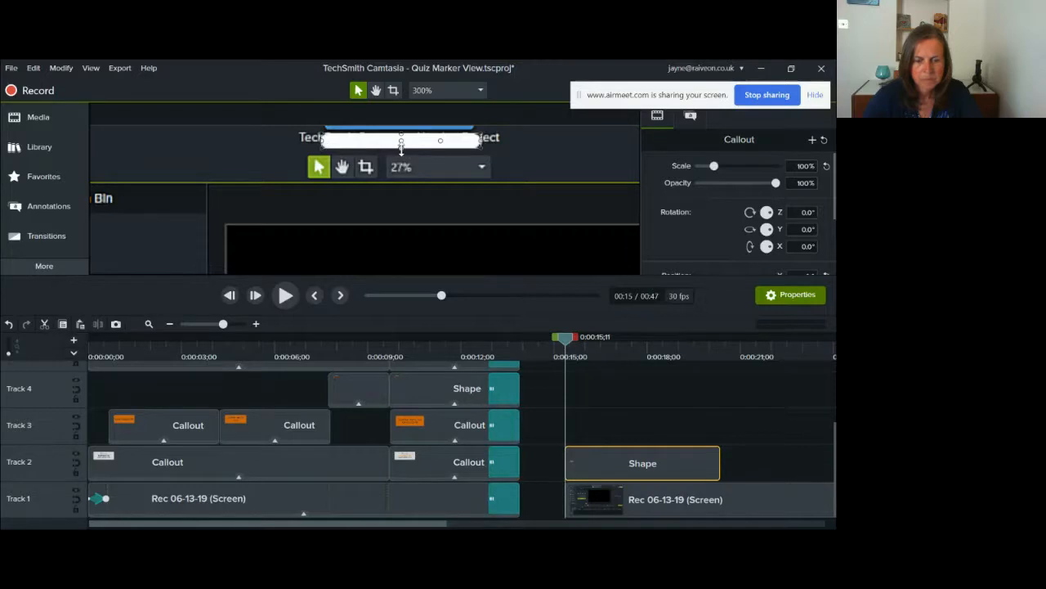
{"action": "left_click_drag", "start_coordinate": [401, 150], "coordinate": [402, 142]}
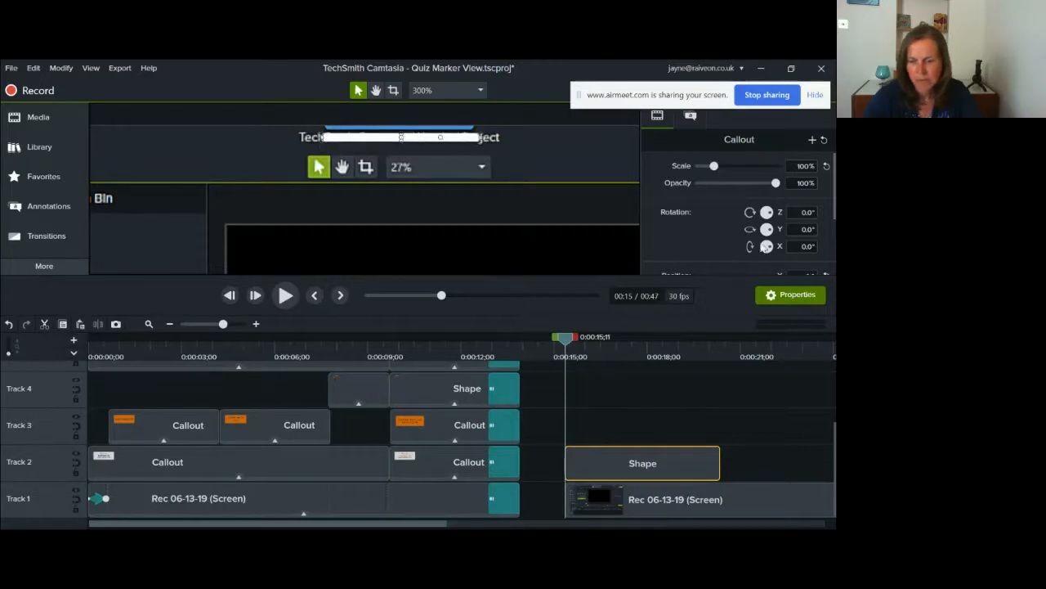
Step: Fill the strip with the dark colour sampled from the title bar background and position it over the blue line
{"action": "left_click", "coordinate": [693, 117]}
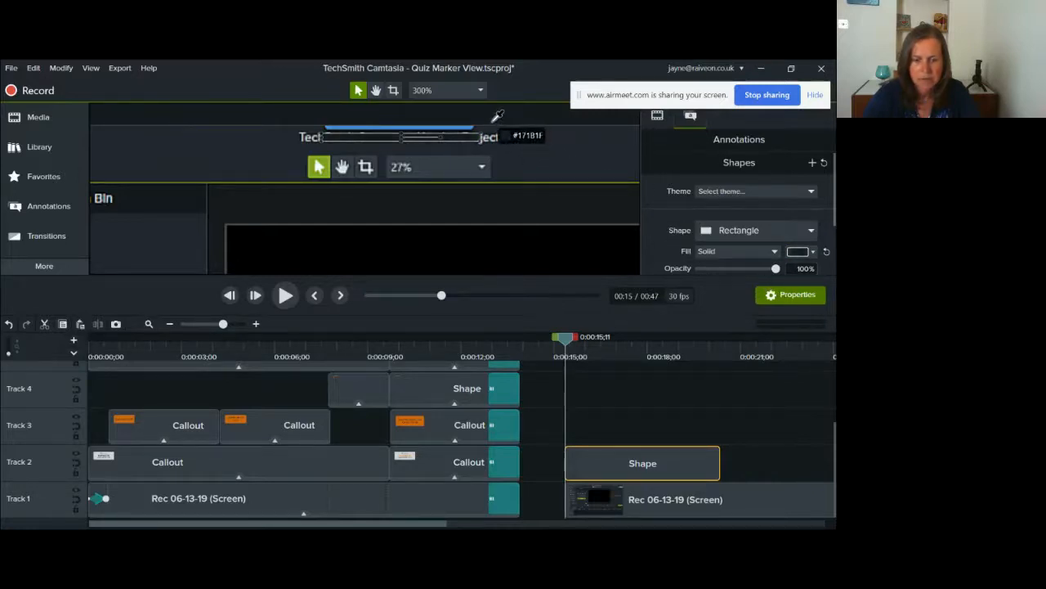
{"action": "left_click", "coordinate": [490, 130]}
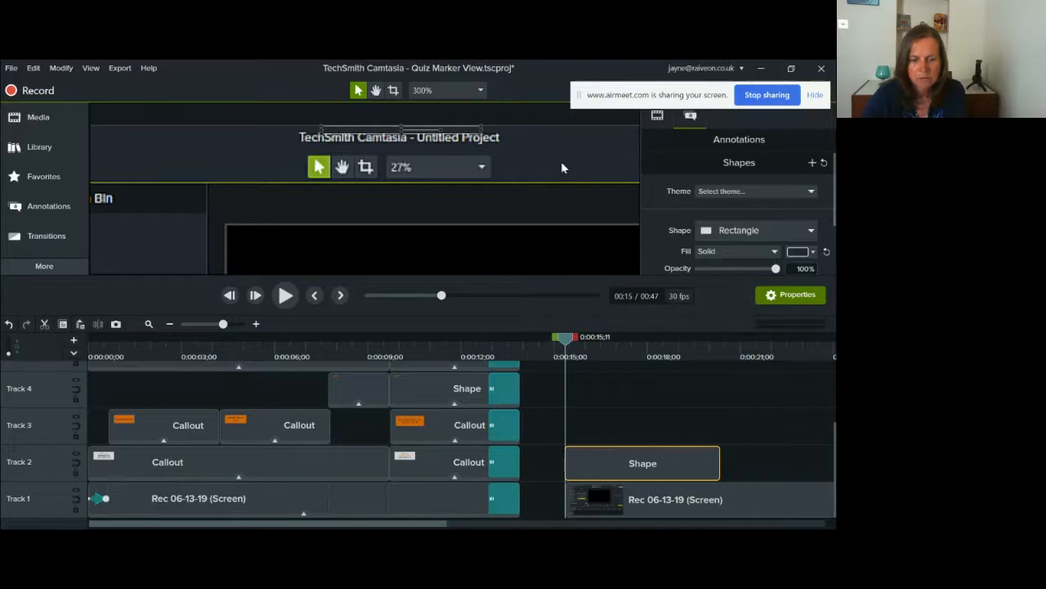
{"action": "left_click", "coordinate": [559, 157]}
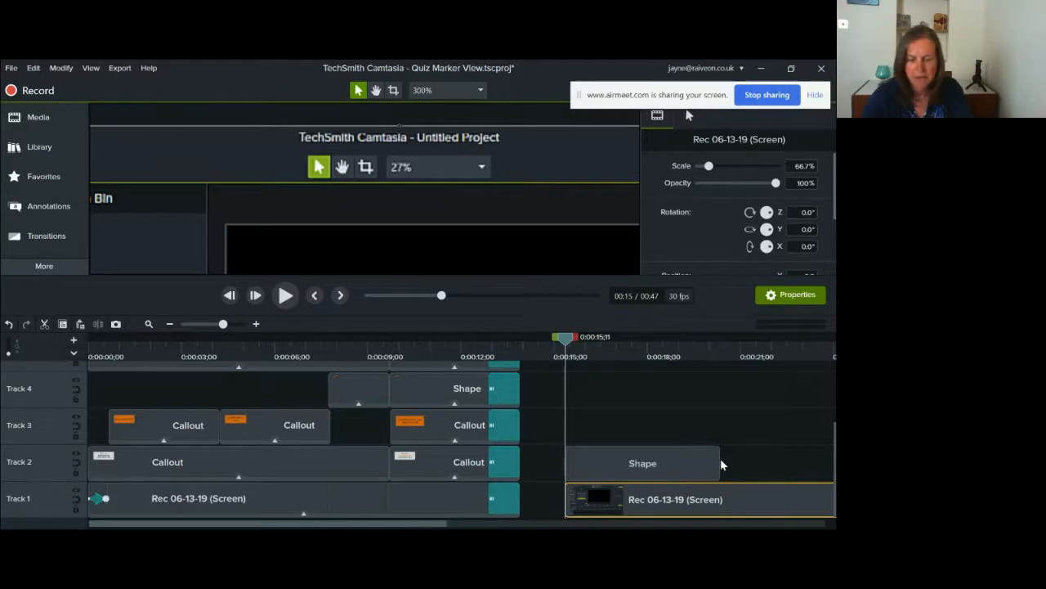
Step: Extend the shape on Track 2 to the end of the recording and return the playhead to 0:00:15;11
{"action": "left_click", "coordinate": [150, 325]}
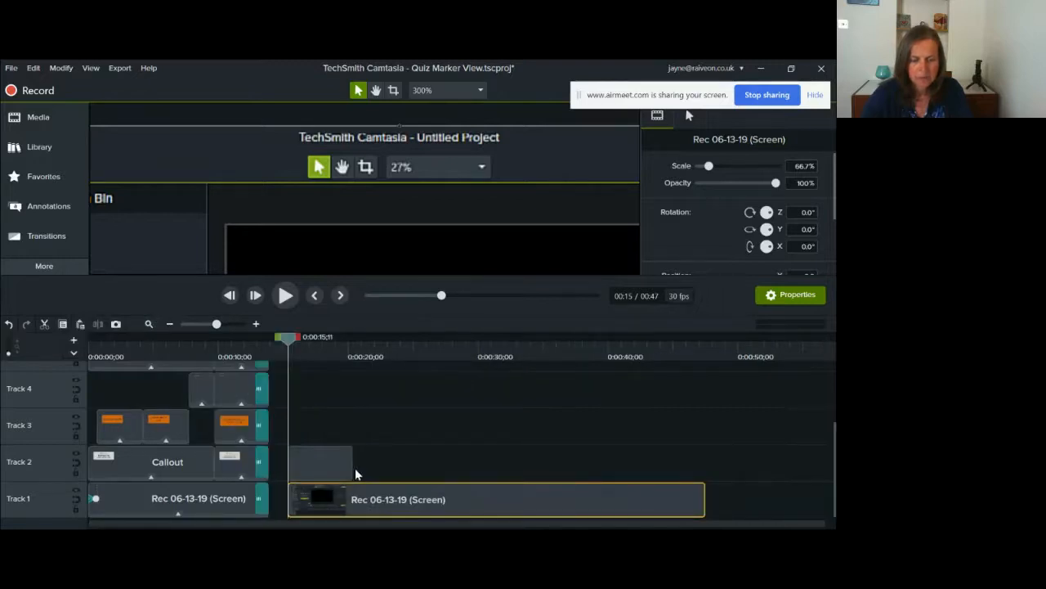
{"action": "left_click_drag", "start_coordinate": [351, 465], "coordinate": [725, 467]}
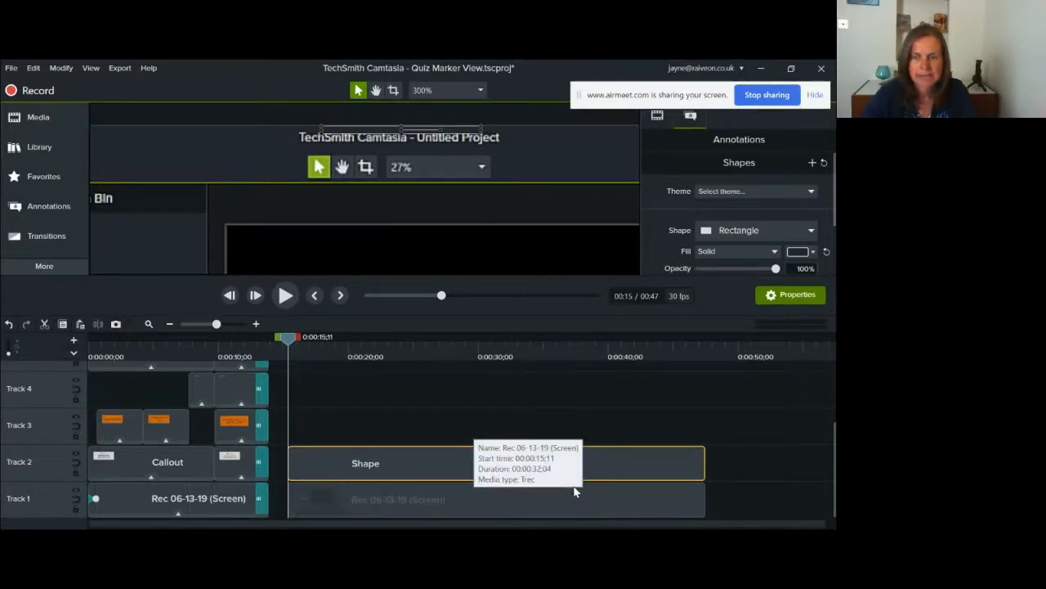
{"action": "left_click", "coordinate": [319, 364]}
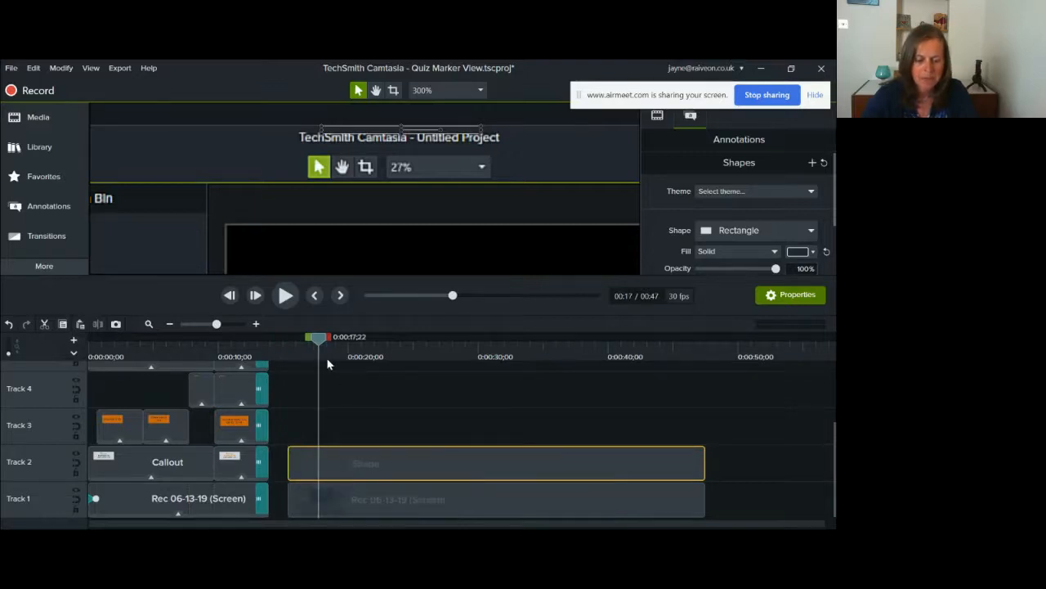
{"action": "left_click_drag", "start_coordinate": [321, 342], "coordinate": [288, 339]}
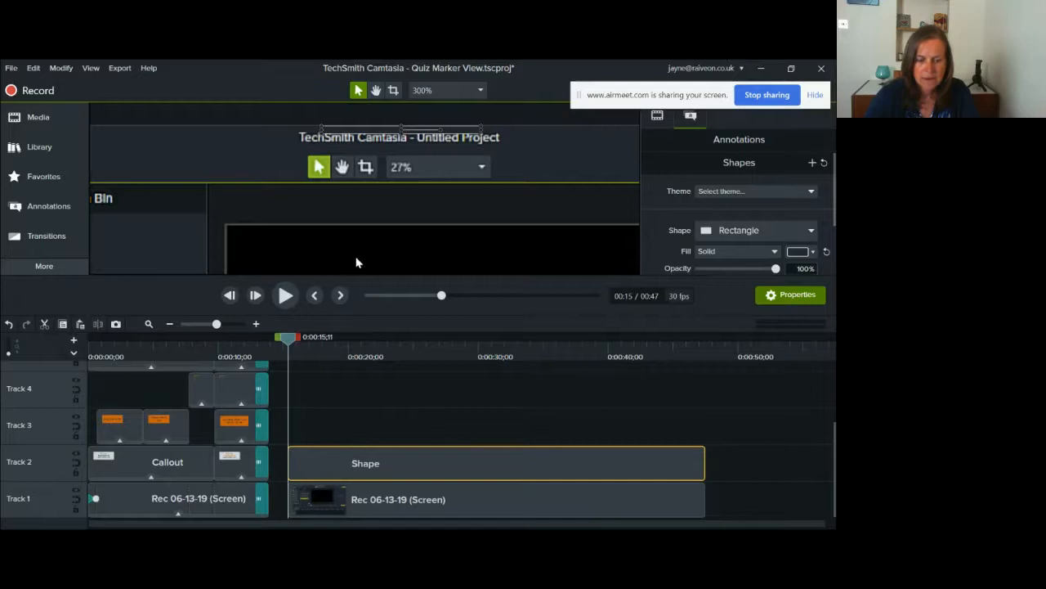
Step: Group the Track 2 shape with the Rec 06-13-19 recording beneath it on Track 1
{"action": "scroll", "coordinate": [354, 229], "scroll_direction": "down", "scroll_amount": 2}
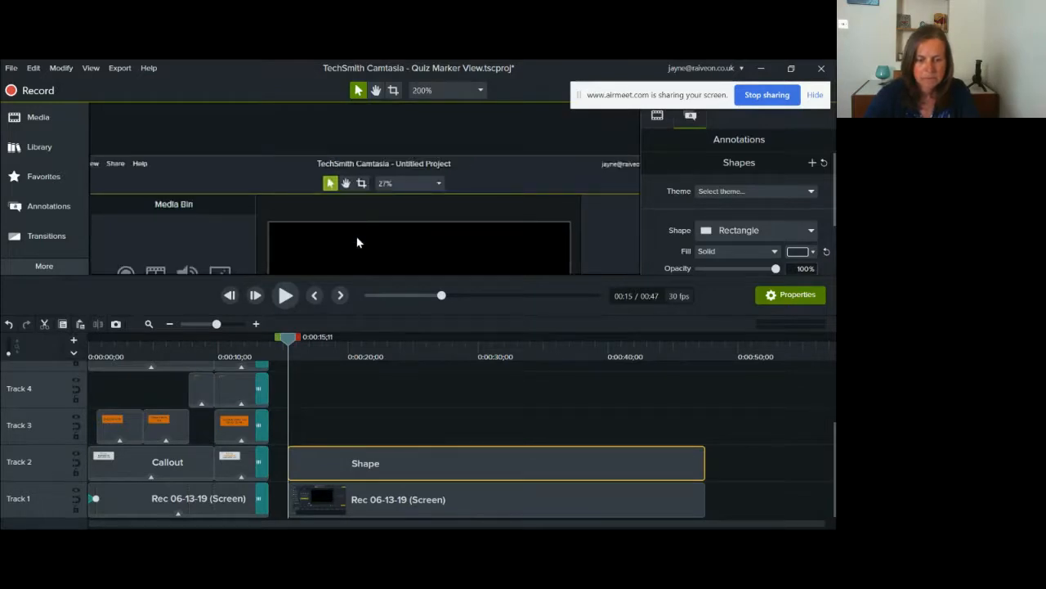
{"action": "left_click", "coordinate": [357, 237]}
{"action": "scroll", "coordinate": [356, 229], "scroll_direction": "down", "scroll_amount": 3}
{"action": "scroll", "coordinate": [355, 228], "scroll_direction": "up", "scroll_amount": 3}
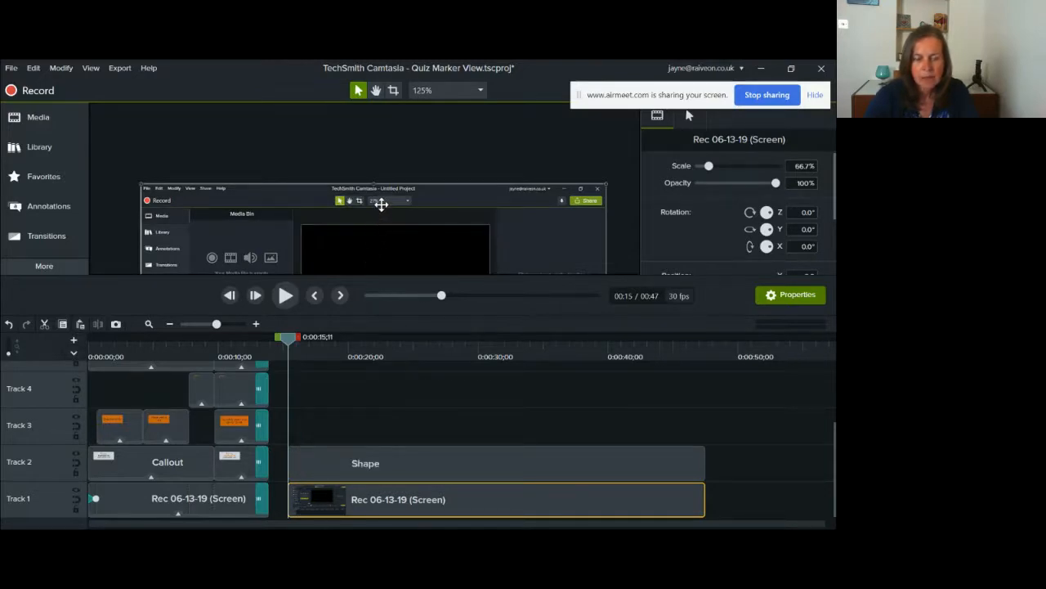
{"action": "scroll", "coordinate": [379, 211], "scroll_direction": "up", "scroll_amount": 3}
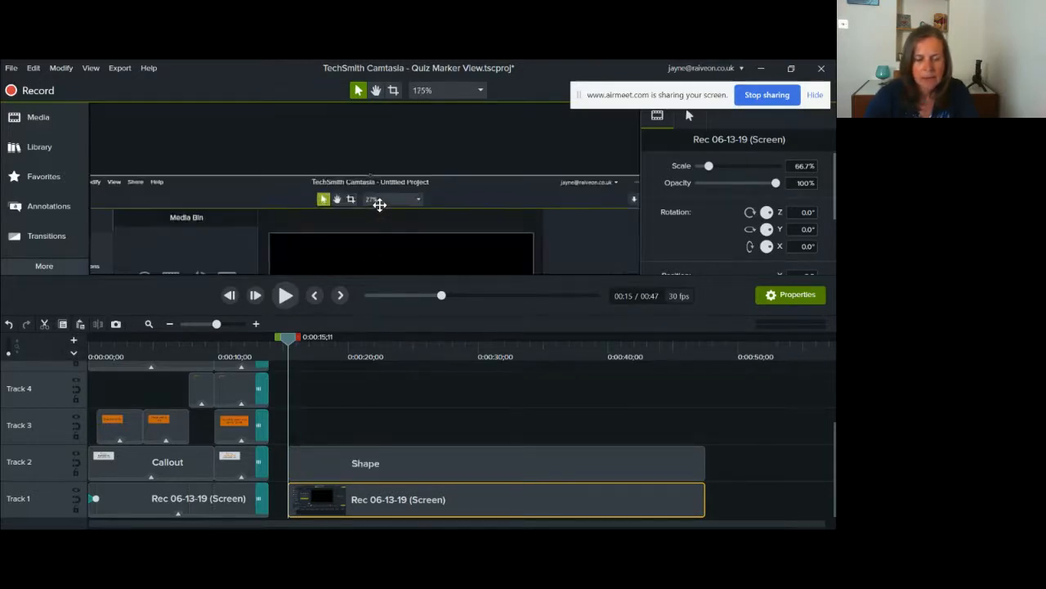
{"action": "left_click", "coordinate": [399, 461]}
{"action": "left_click", "coordinate": [407, 506]}
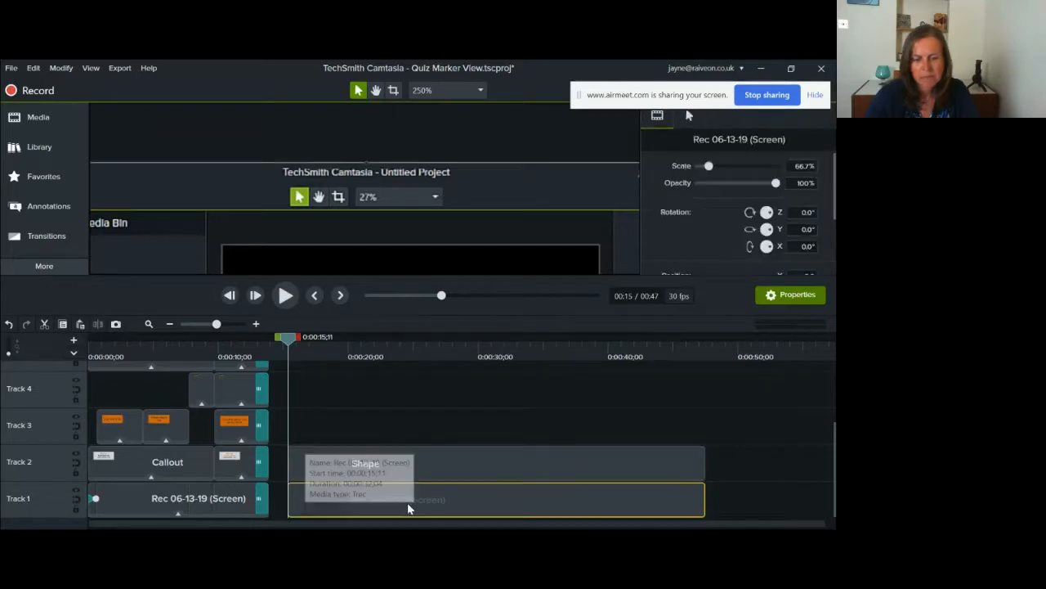
{"action": "left_click", "coordinate": [413, 464]}
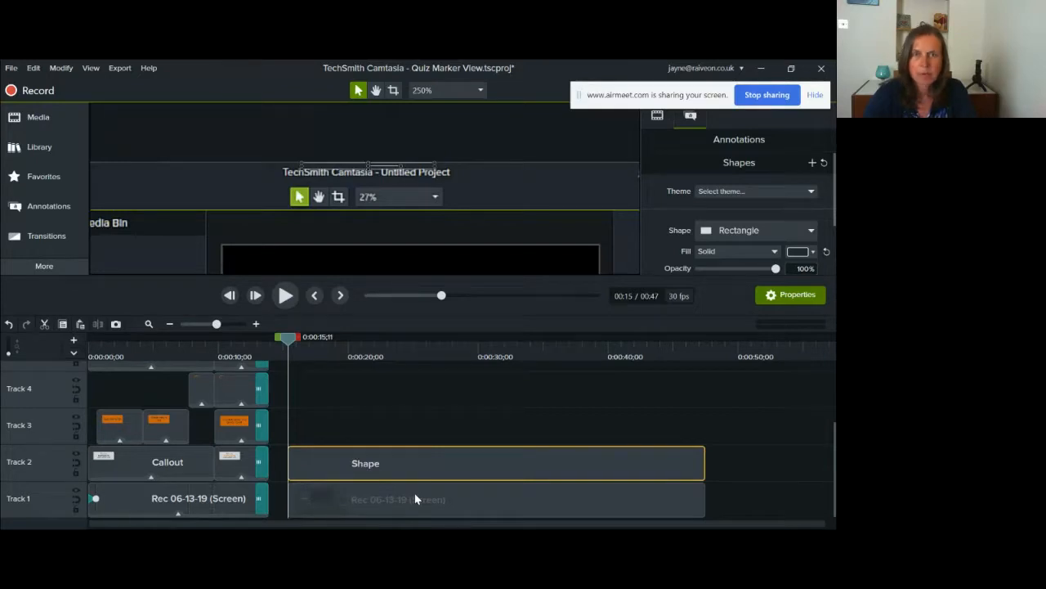
{"action": "left_click", "coordinate": [417, 497], "text": "ctrl"}
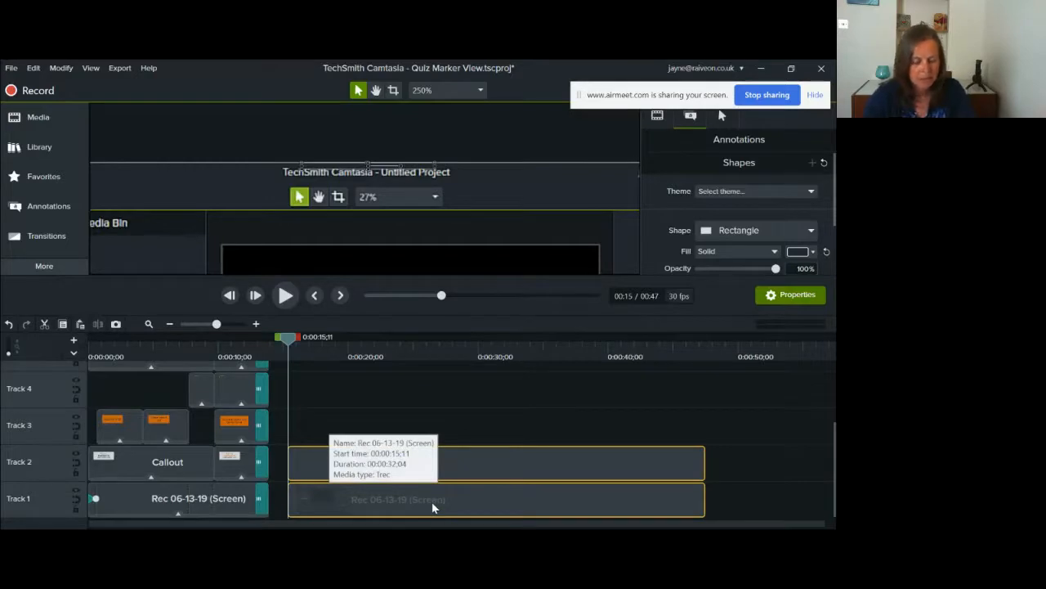
{"action": "key", "text": "ctrl+g"}
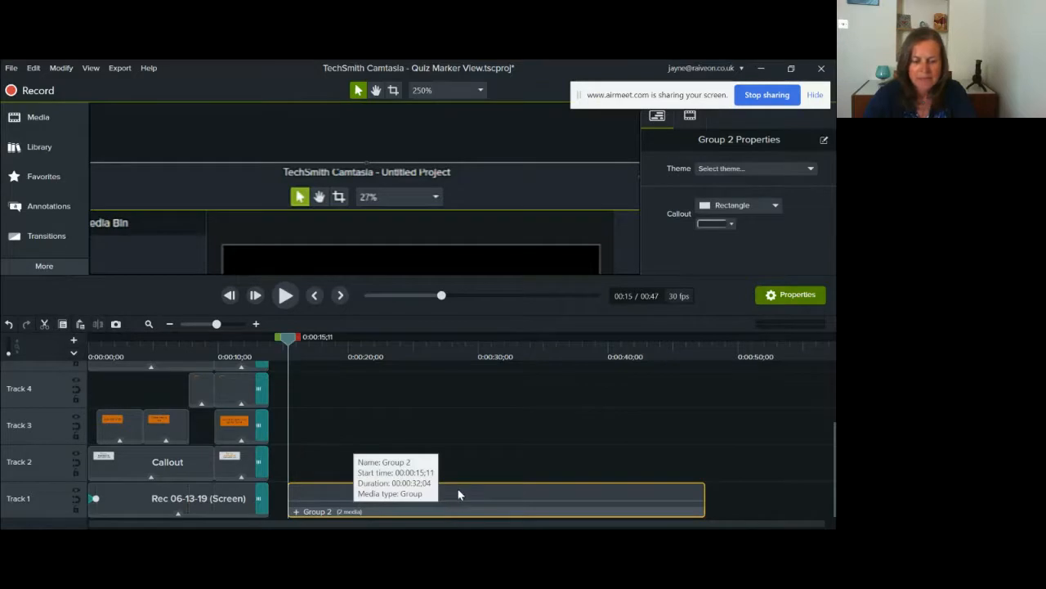
{"action": "mouse_move", "coordinate": [457, 487]}
{"action": "left_mouse_down"}
{"action": "mouse_move", "coordinate": [525, 480]}
{"action": "mouse_move", "coordinate": [460, 493]}
{"action": "left_mouse_up"}
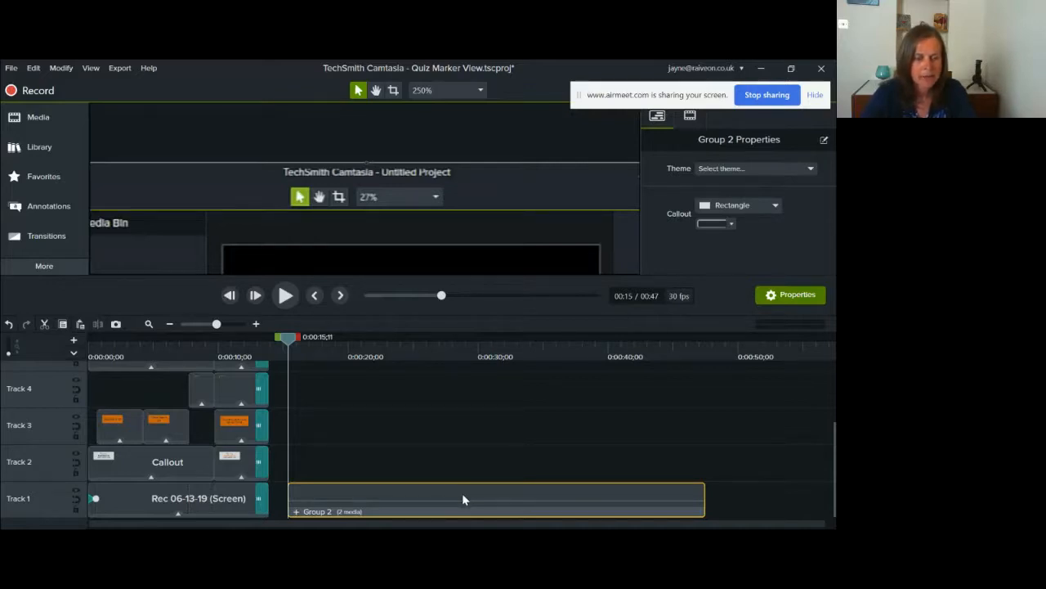
Step: Add a Custom animation near the start of the group and place the playhead at its end, 0:00:17;09
{"action": "left_click", "coordinate": [43, 270]}
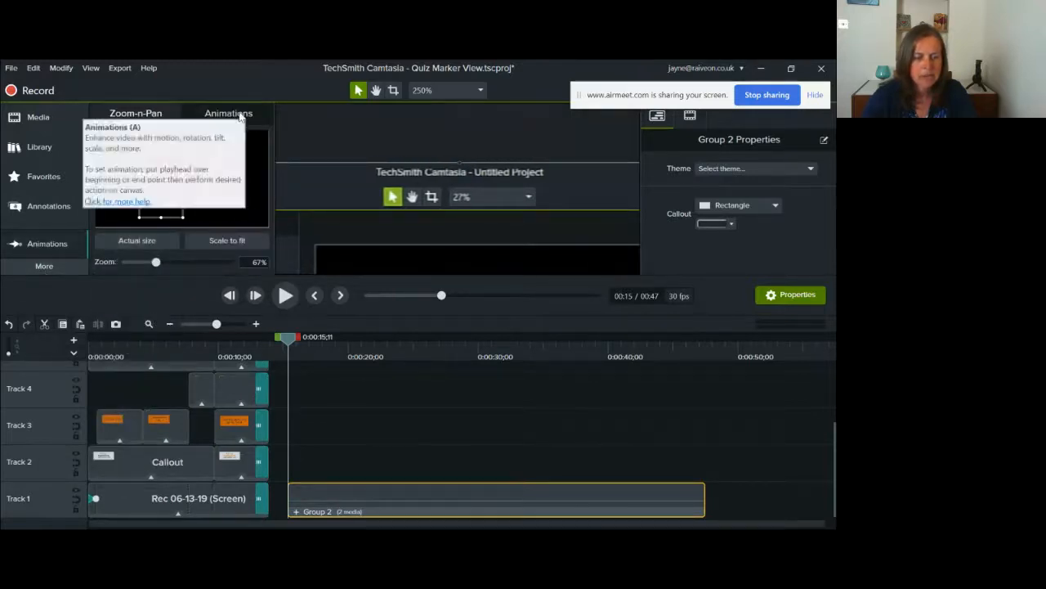
{"action": "left_click", "coordinate": [239, 115]}
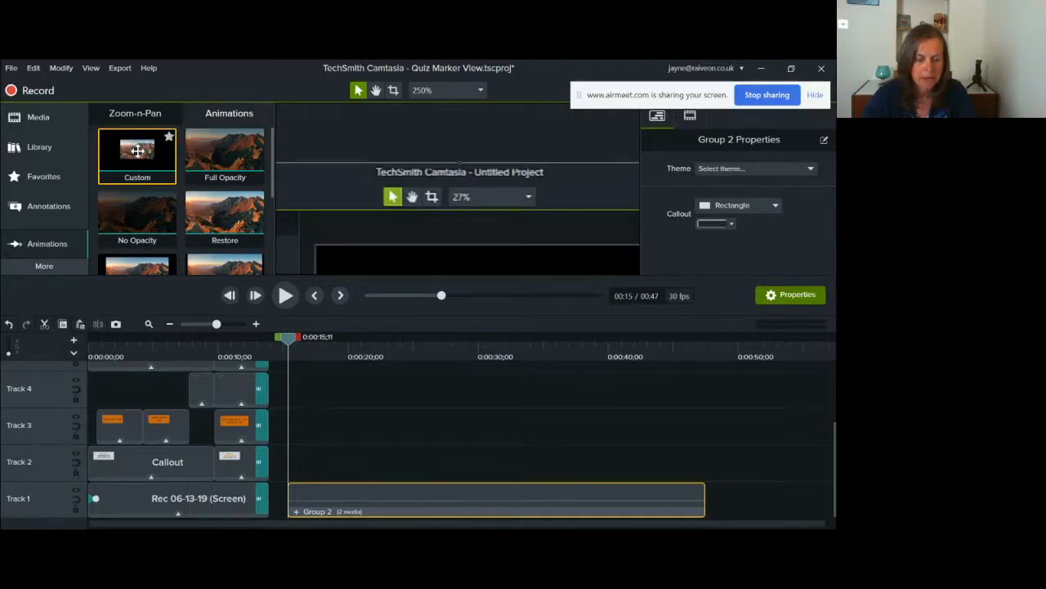
{"action": "left_click_drag", "start_coordinate": [131, 147], "coordinate": [320, 502]}
{"action": "left_click", "coordinate": [315, 499]}
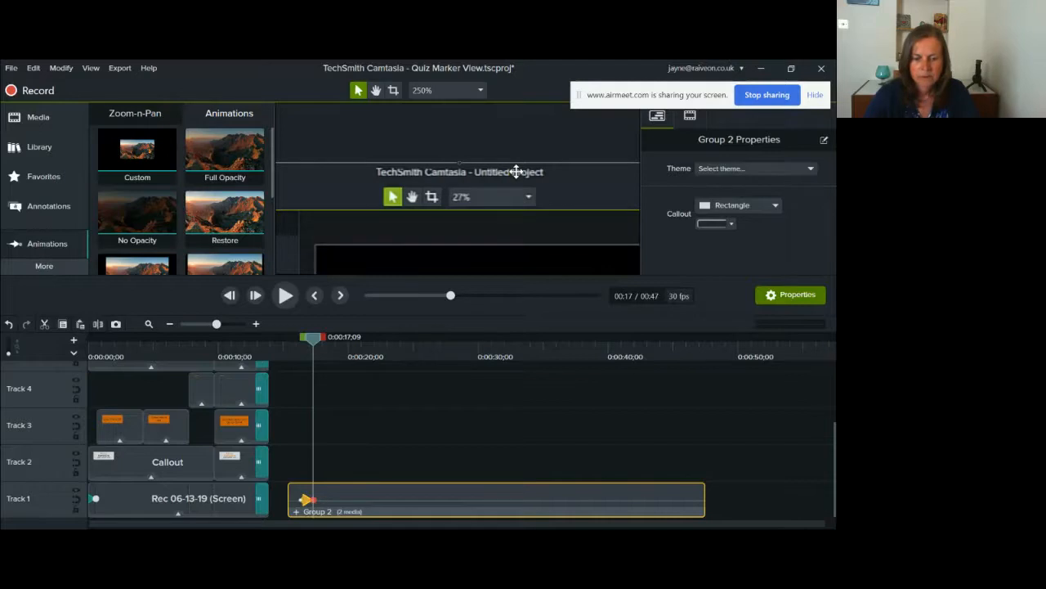
Step: Move the group upward on the canvas at the animation's end and scrub between 0:00:15;15 and 0:00:16;09 to preview the movement
{"action": "left_click", "coordinate": [41, 247]}
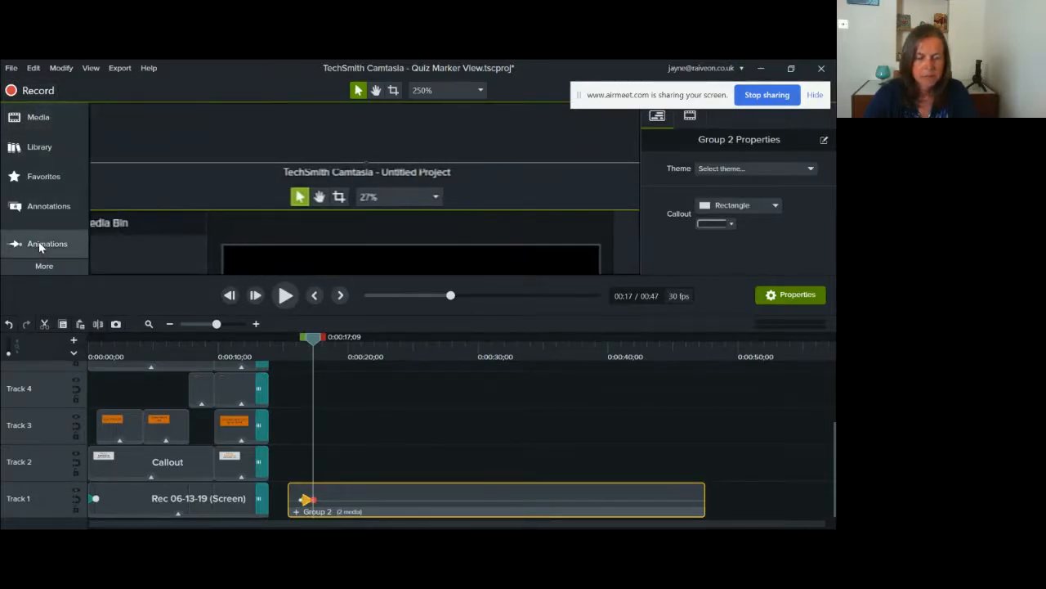
{"action": "scroll", "coordinate": [383, 186], "scroll_direction": "down", "scroll_amount": 3}
{"action": "scroll", "coordinate": [383, 185], "scroll_direction": "down", "scroll_amount": 3}
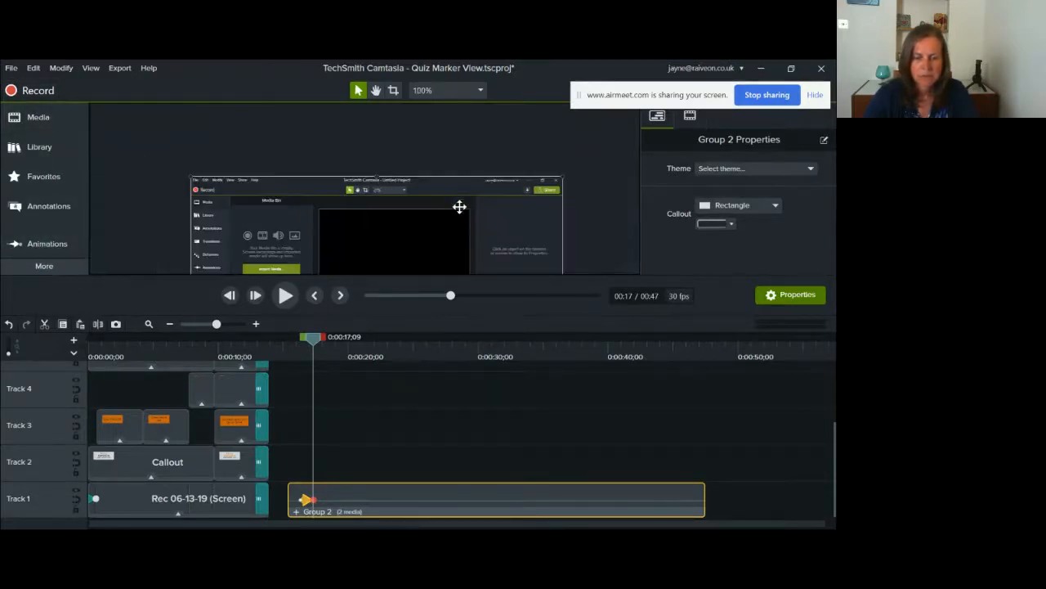
{"action": "left_click_drag", "start_coordinate": [442, 178], "coordinate": [439, 171]}
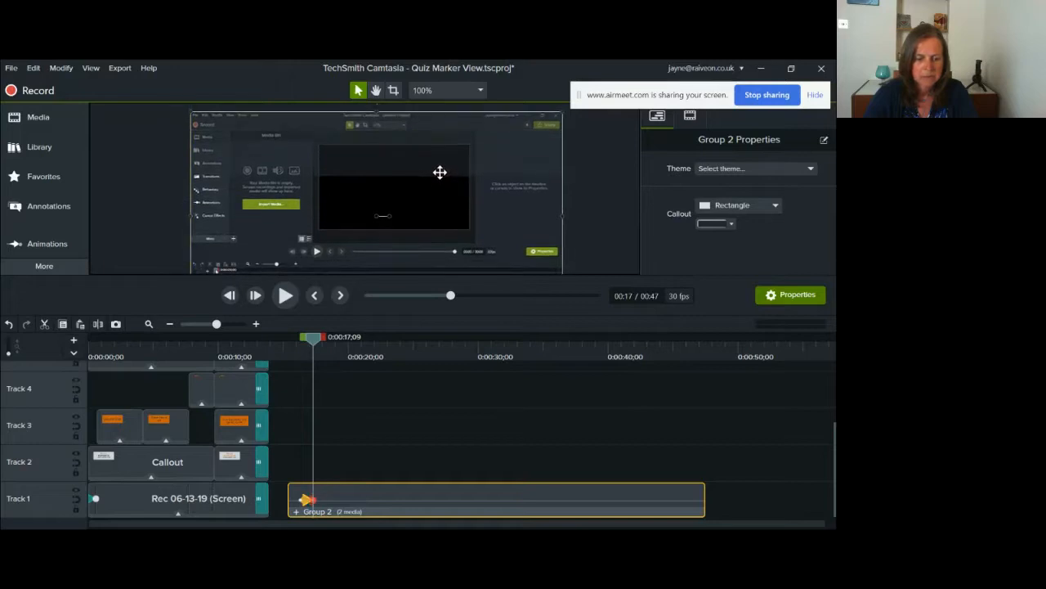
{"action": "left_click", "coordinate": [291, 352]}
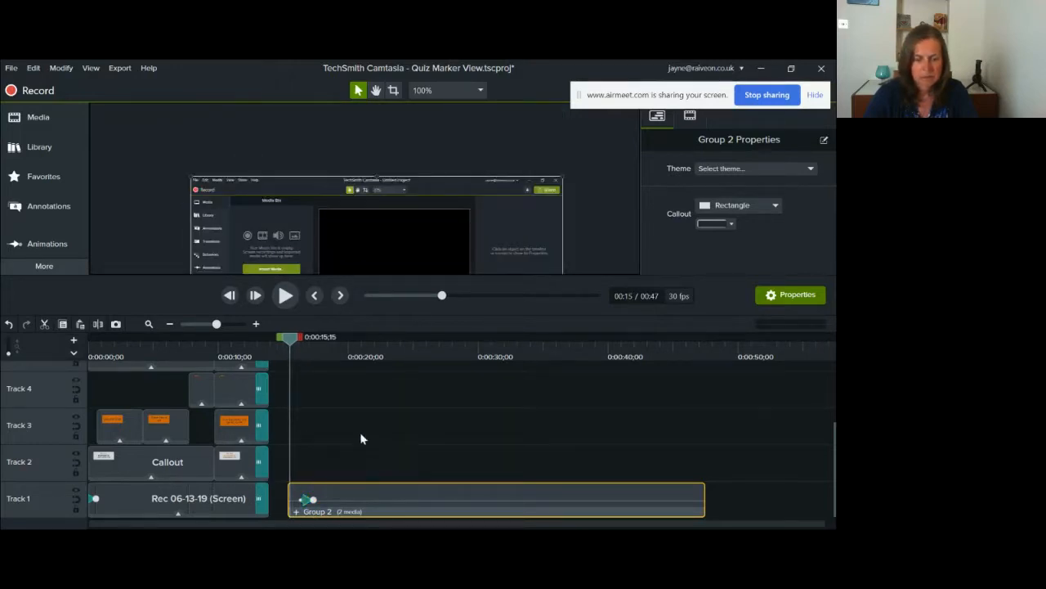
{"action": "left_click_drag", "start_coordinate": [294, 340], "coordinate": [302, 345]}
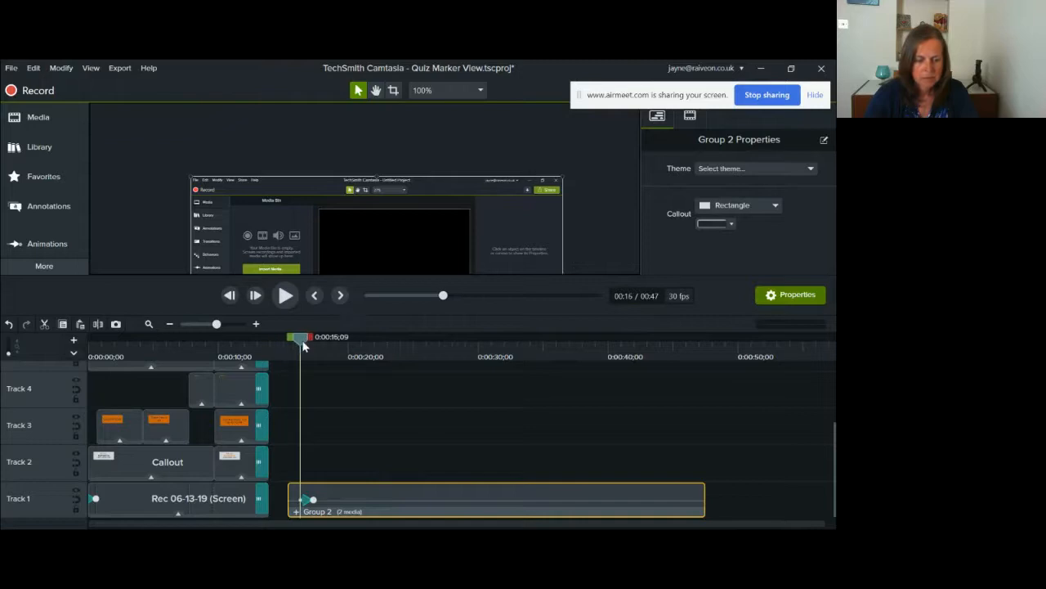
Step: At the animation's end, 0:00:17;09, scale the group to 218.4% and reposition it so its top edge meets the canvas top
{"action": "left_click", "coordinate": [314, 498]}
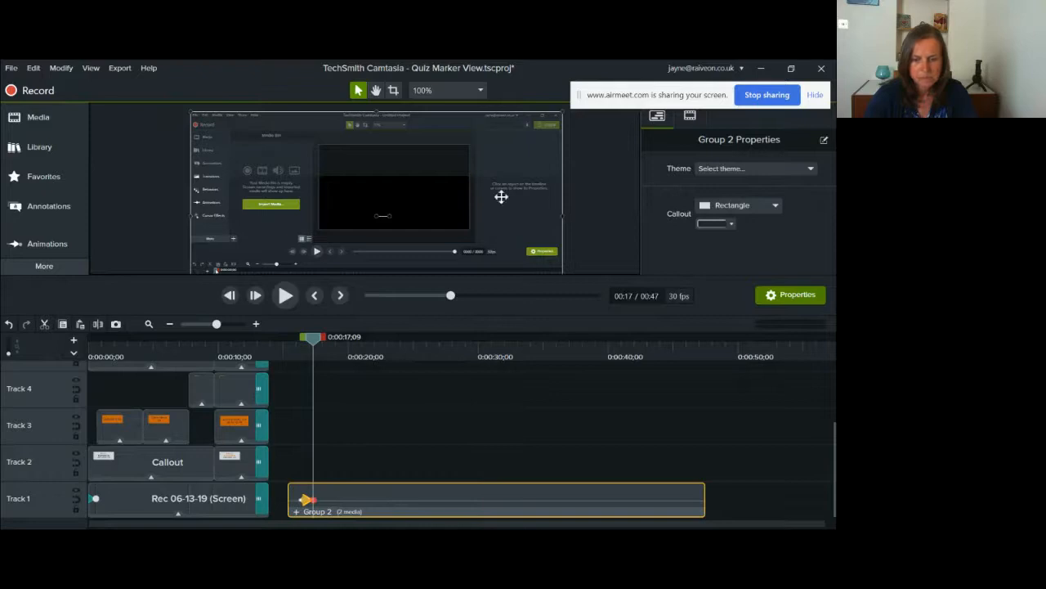
{"action": "left_click", "coordinate": [690, 116]}
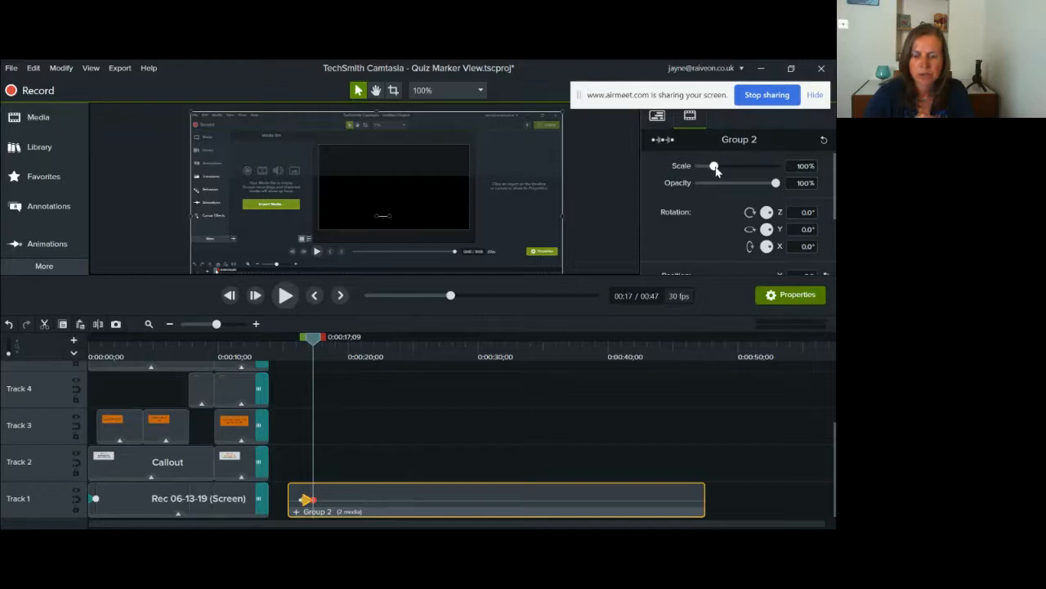
{"action": "left_click_drag", "start_coordinate": [716, 170], "coordinate": [733, 172]}
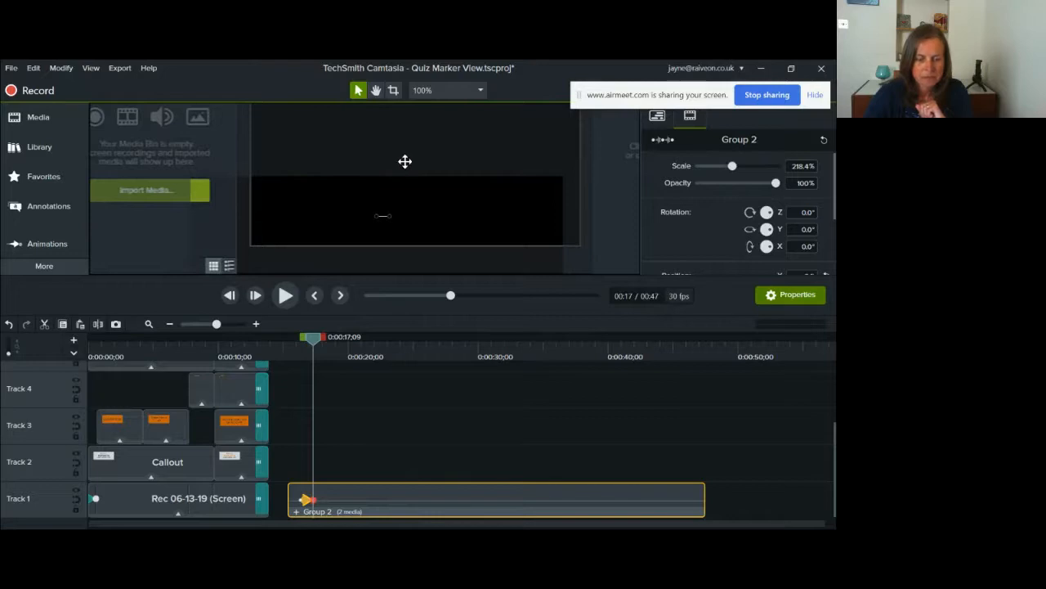
{"action": "left_click_drag", "start_coordinate": [407, 147], "coordinate": [412, 215]}
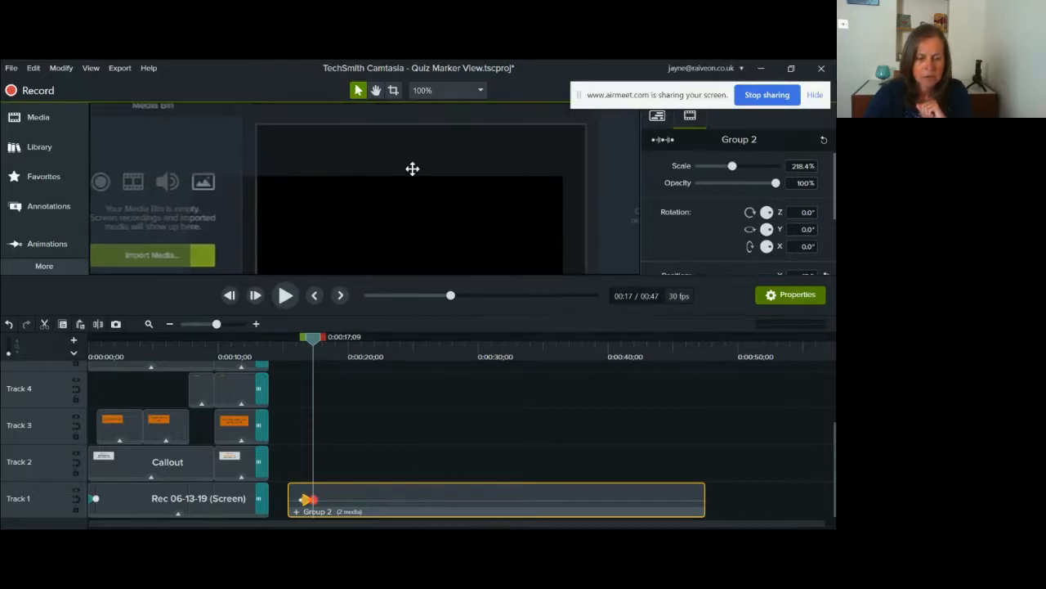
{"action": "left_click_drag", "start_coordinate": [412, 171], "coordinate": [412, 242]}
{"action": "left_click_drag", "start_coordinate": [418, 195], "coordinate": [463, 238]}
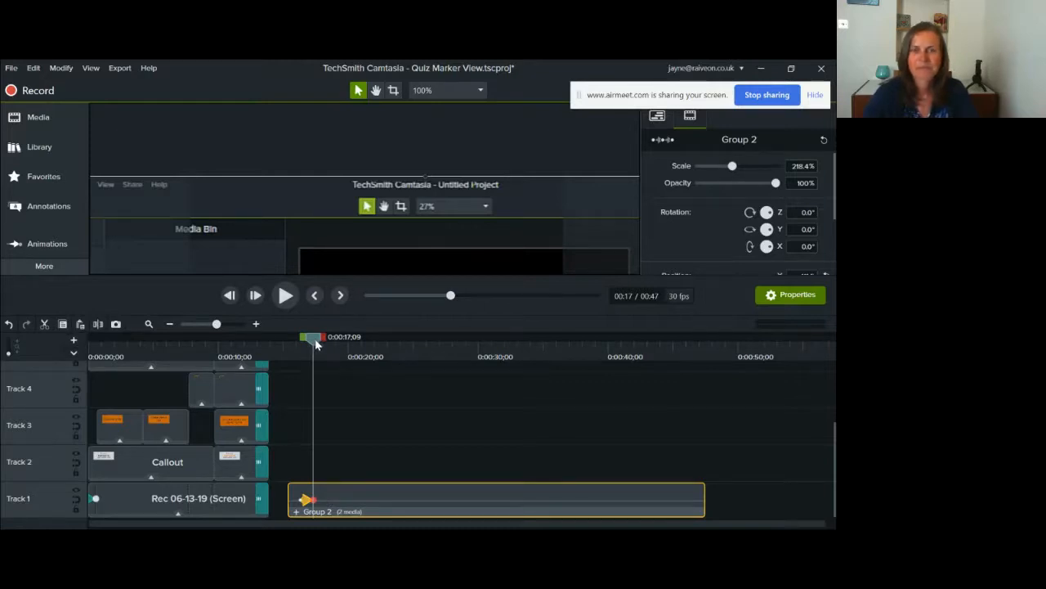
Step: Delete Group 2 from Track 1
{"action": "scroll", "coordinate": [330, 180], "scroll_direction": "down", "scroll_amount": 3}
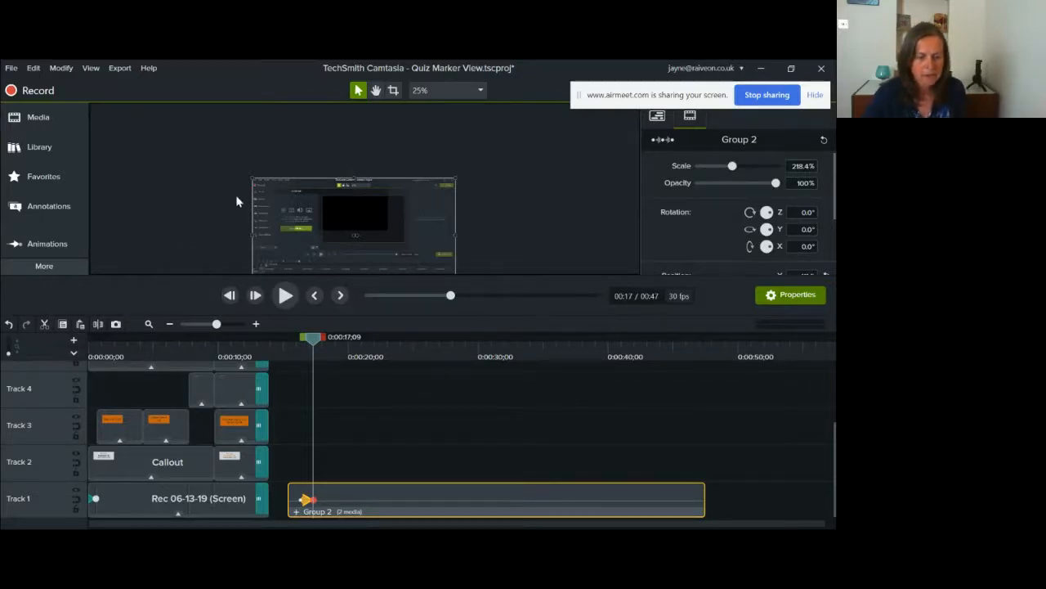
{"action": "scroll", "coordinate": [355, 208], "scroll_direction": "up", "scroll_amount": 5, "text": "ctrl"}
{"action": "scroll", "coordinate": [375, 225], "scroll_direction": "down", "scroll_amount": 2}
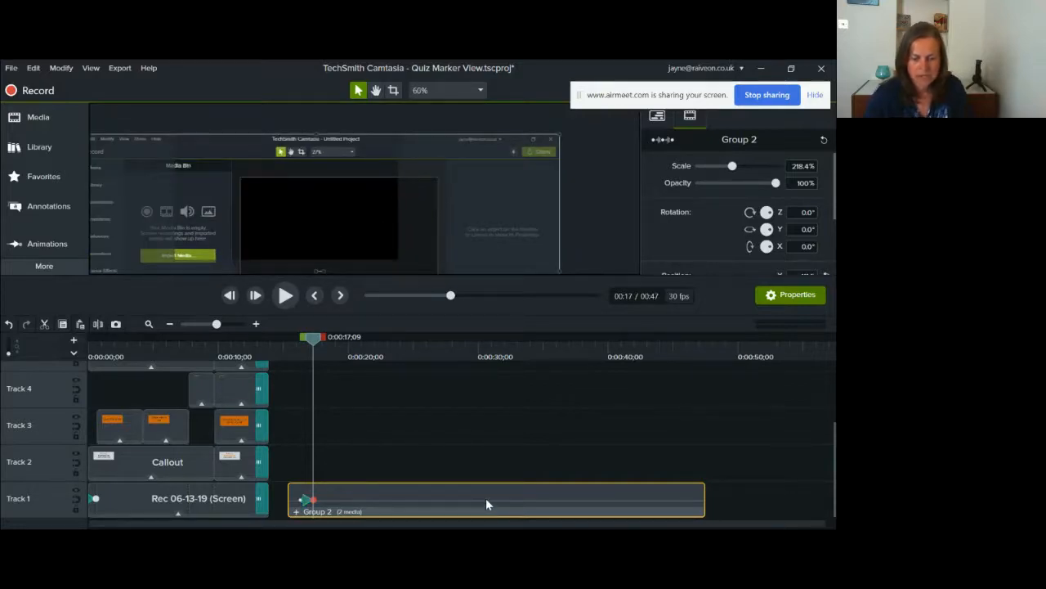
{"action": "key", "text": "Delete"}
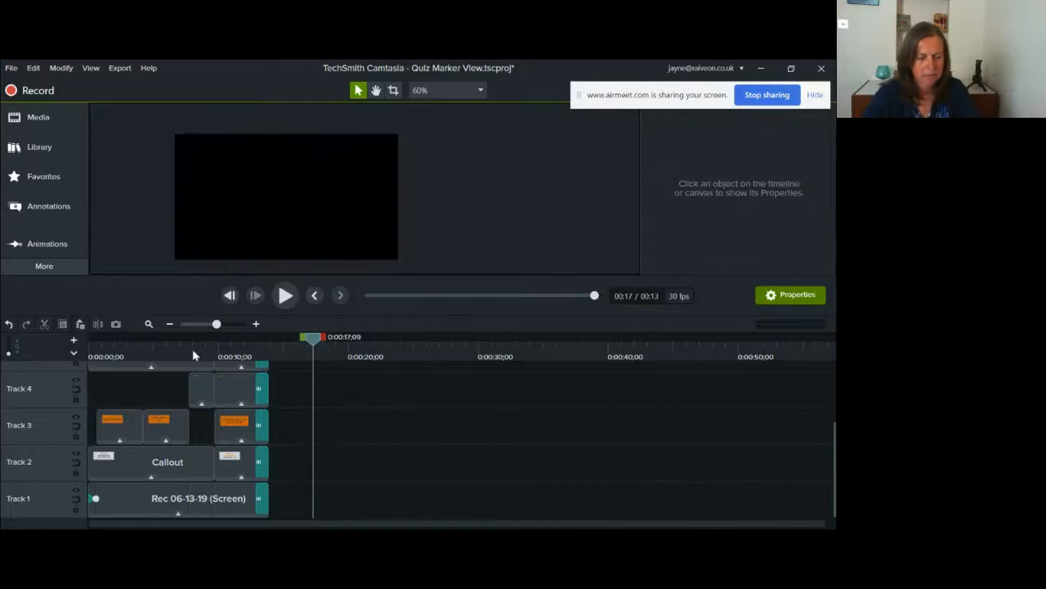
Step: Fit the timeline to the remaining clips and examine the recording and its callouts at 0:00:02;27
{"action": "left_click_drag", "start_coordinate": [217, 325], "coordinate": [234, 327]}
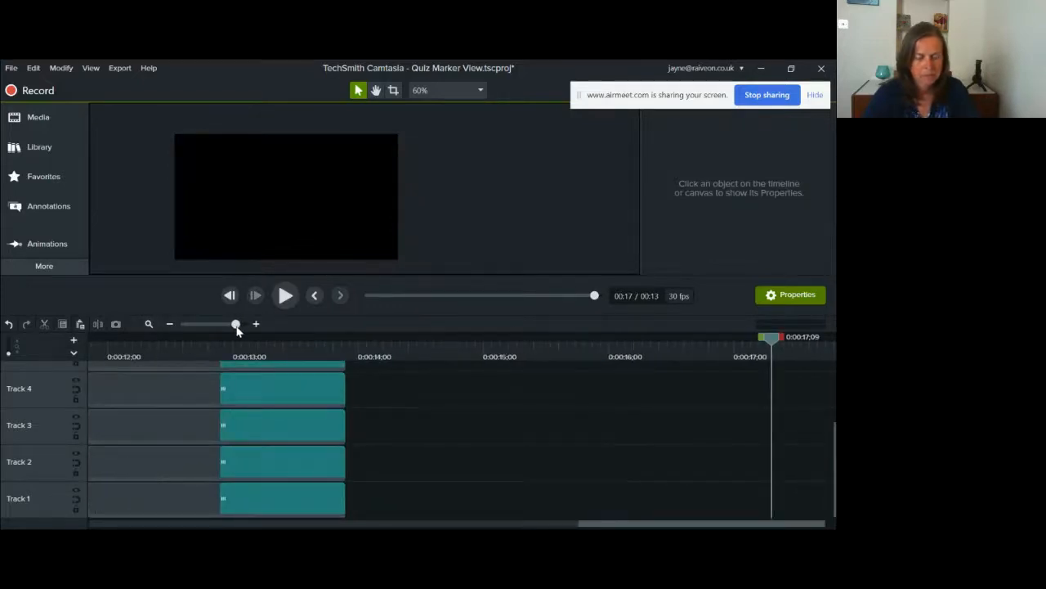
{"action": "left_click", "coordinate": [150, 325]}
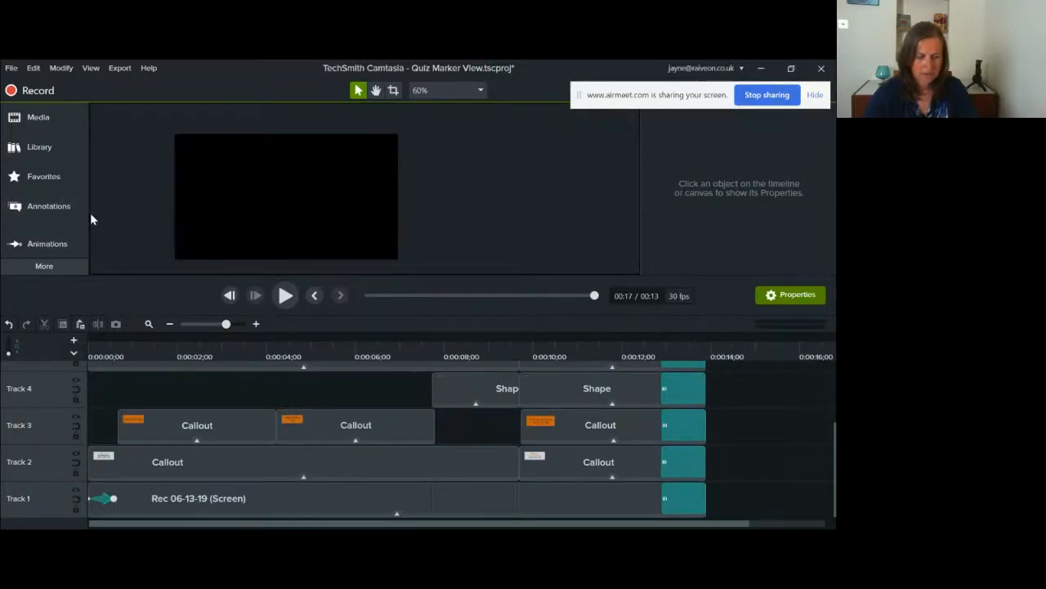
{"action": "left_click", "coordinate": [216, 352]}
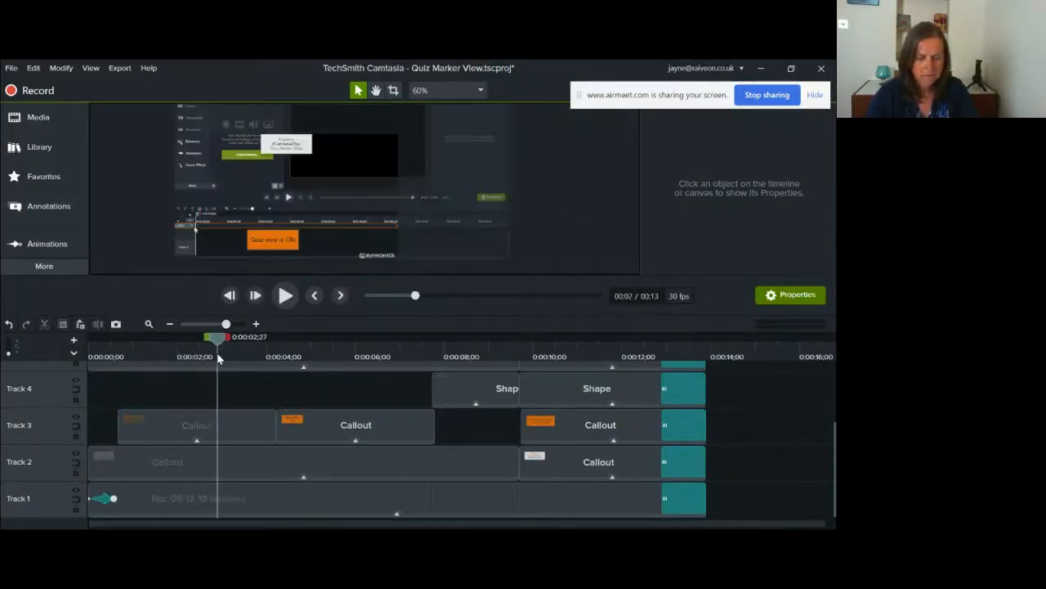
{"action": "scroll", "coordinate": [286, 178], "scroll_direction": "up", "scroll_amount": 2}
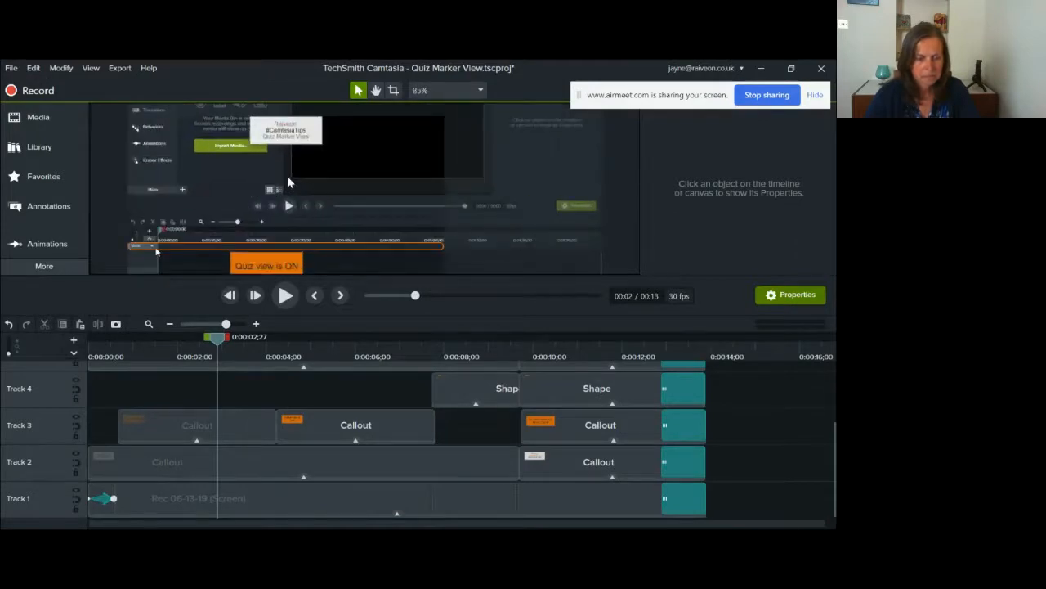
{"action": "scroll", "coordinate": [287, 182], "scroll_direction": "down", "scroll_amount": 2}
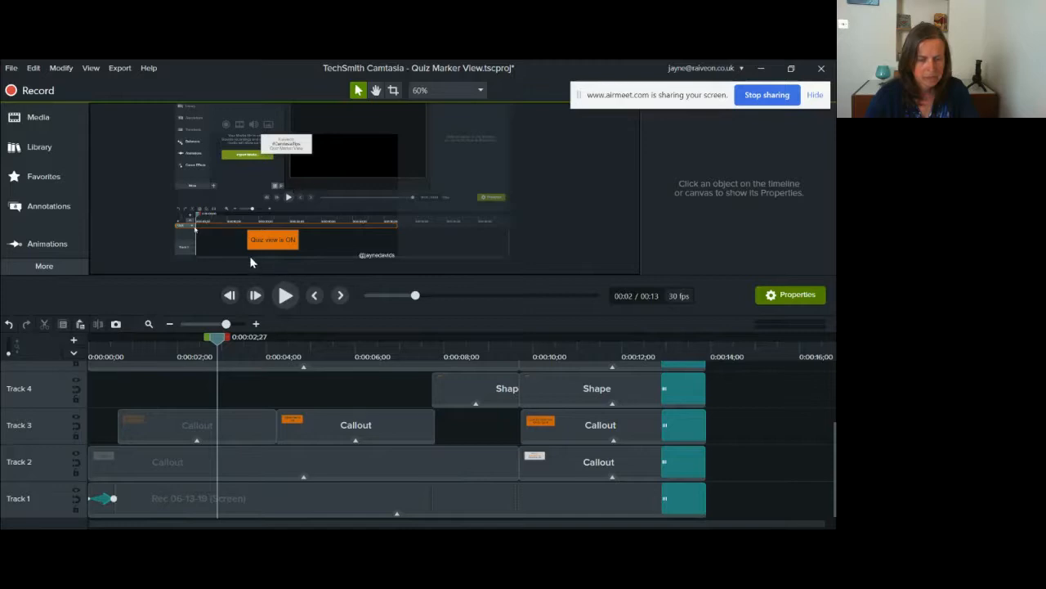
{"action": "scroll", "coordinate": [341, 215], "scroll_direction": "up", "scroll_amount": 1}
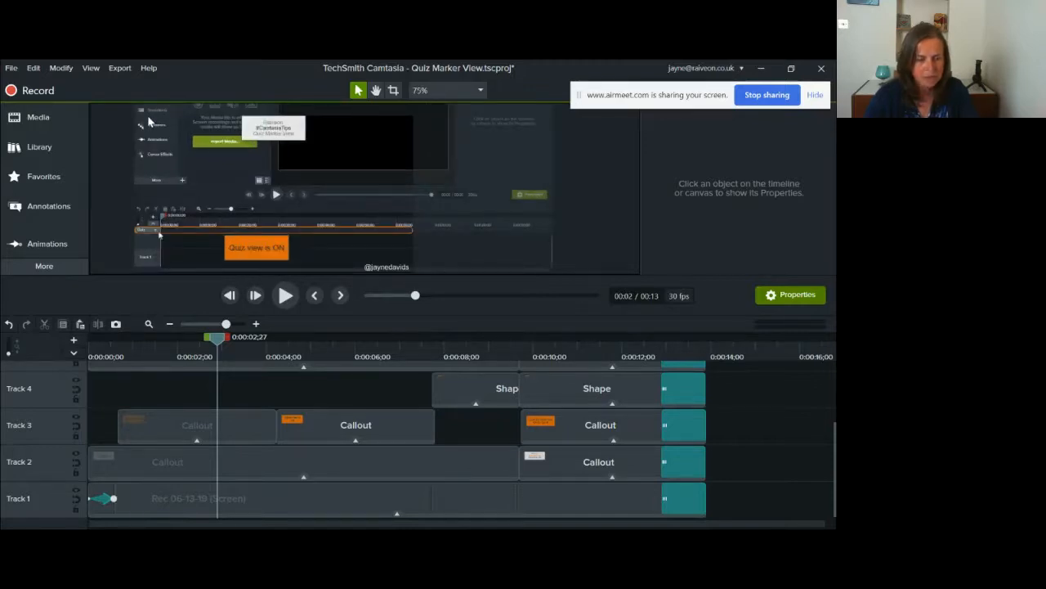
{"action": "left_click", "coordinate": [498, 142]}
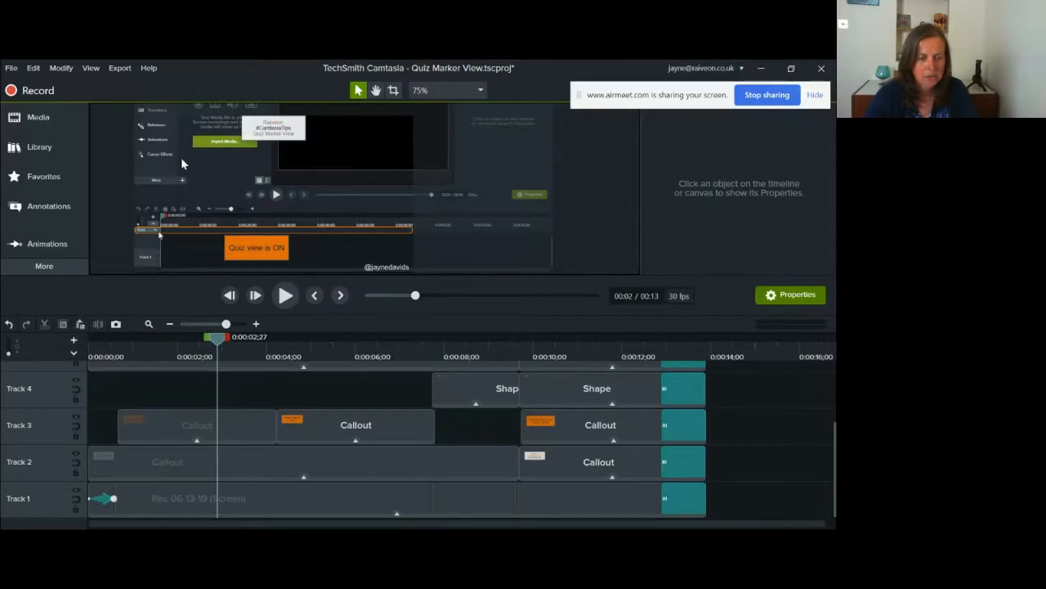
{"action": "scroll", "coordinate": [205, 167], "scroll_direction": "up", "scroll_amount": 2}
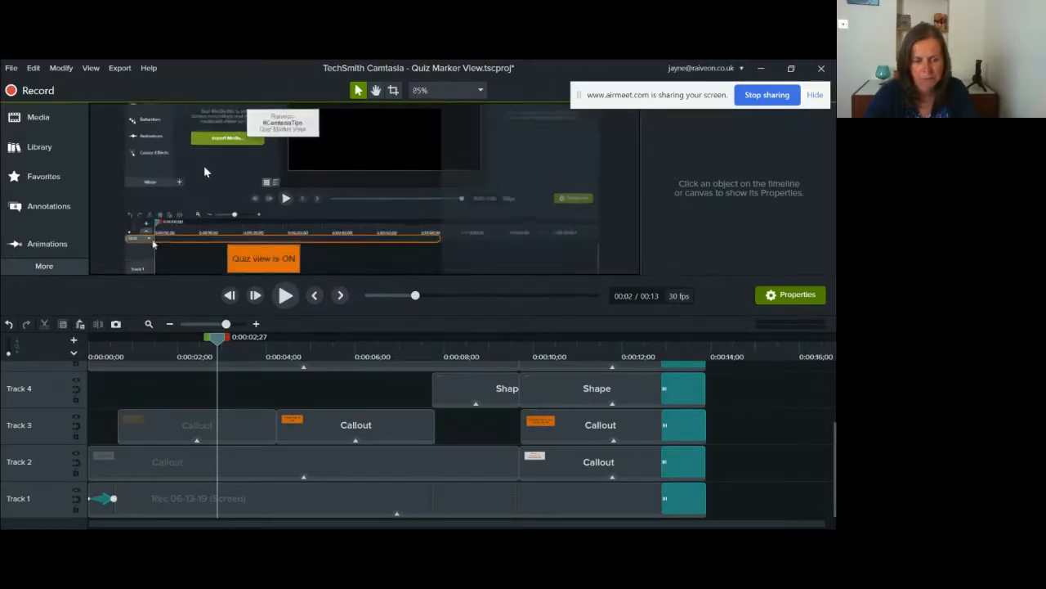
Step: Add a Blur annotation to Track 4 starting at 0:00:00;20 and place it over the recording's Cursor Effects label
{"action": "left_click", "coordinate": [55, 208]}
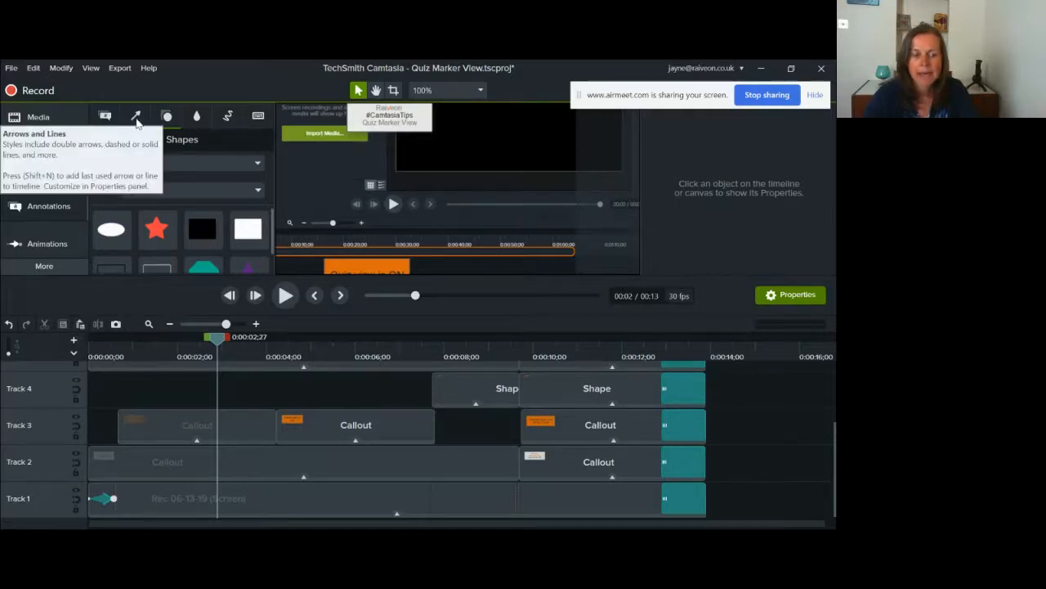
{"action": "left_click", "coordinate": [200, 119]}
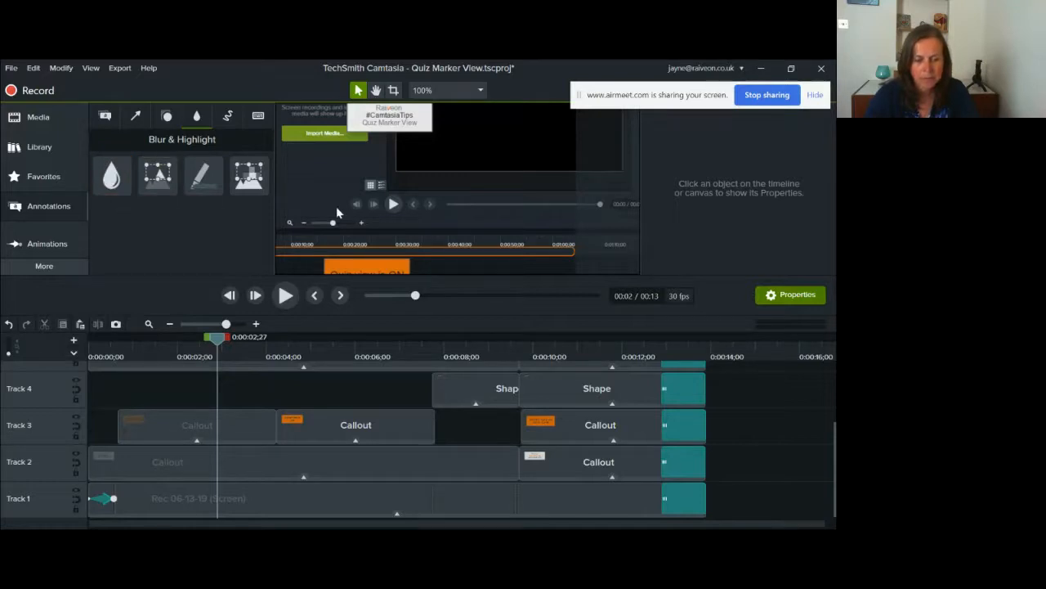
{"action": "left_click", "coordinate": [376, 90]}
{"action": "left_click_drag", "start_coordinate": [333, 195], "coordinate": [508, 192]}
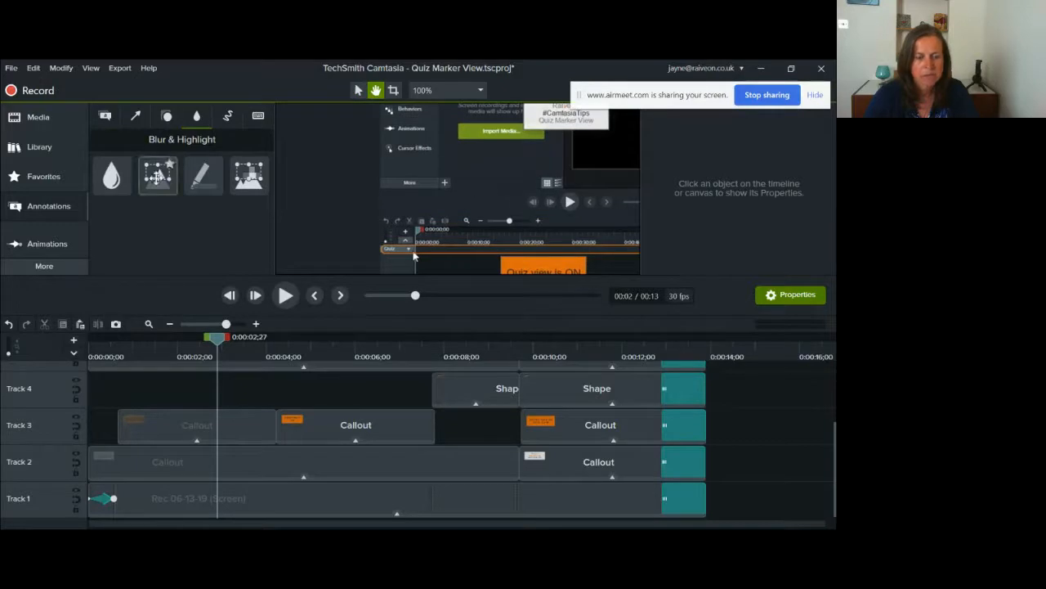
{"action": "left_click", "coordinate": [358, 90]}
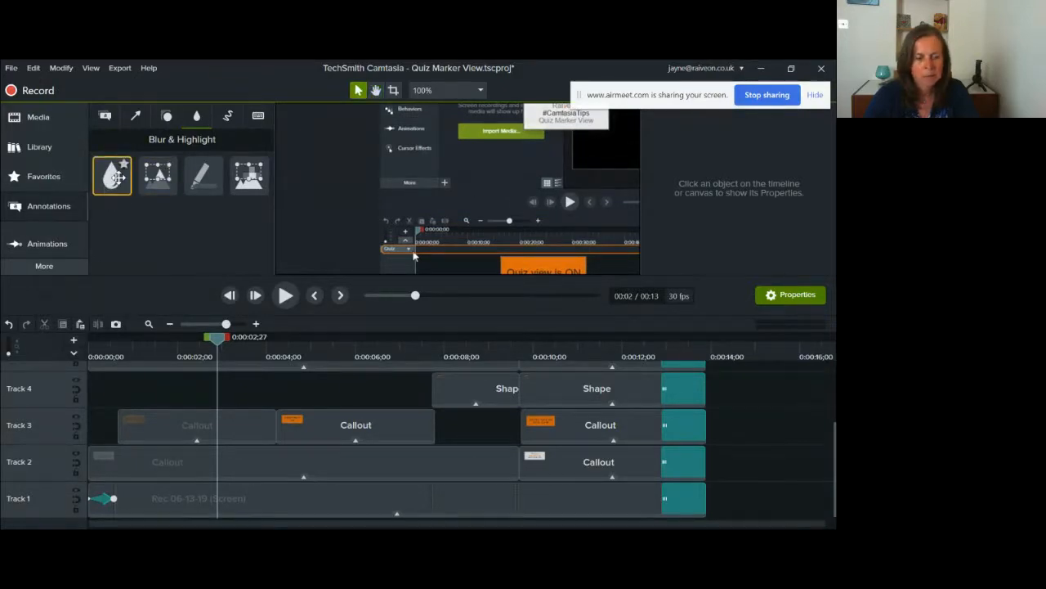
{"action": "left_click_drag", "start_coordinate": [111, 175], "coordinate": [125, 392]}
{"action": "left_click_drag", "start_coordinate": [542, 204], "coordinate": [437, 147]}
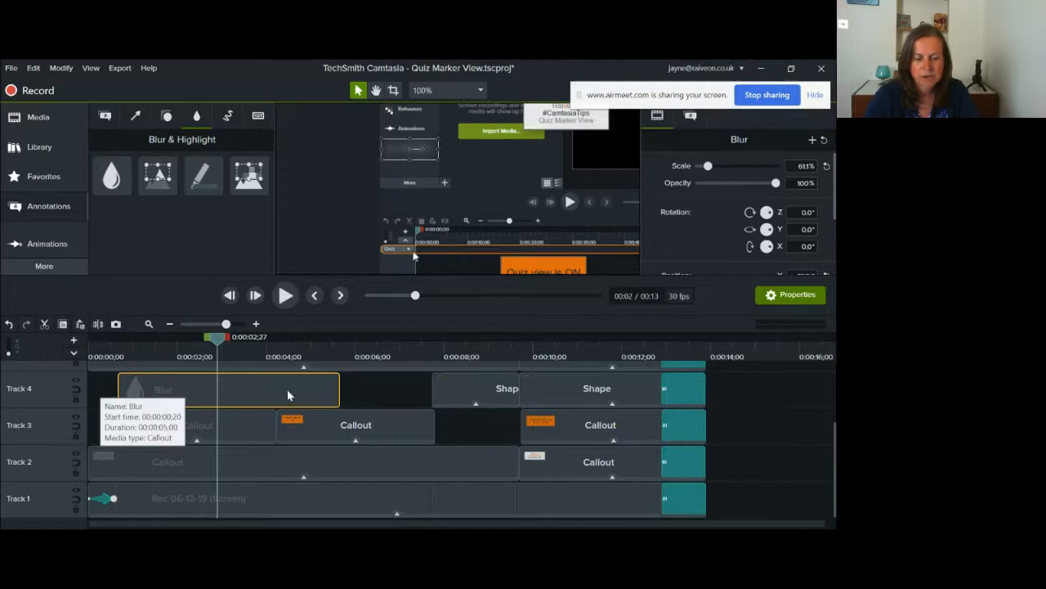
Step: Extend the blur to the start of the first shape on Track 4, preview it at 0:00:03;20, and delete it
{"action": "left_click_drag", "start_coordinate": [342, 396], "coordinate": [449, 392]}
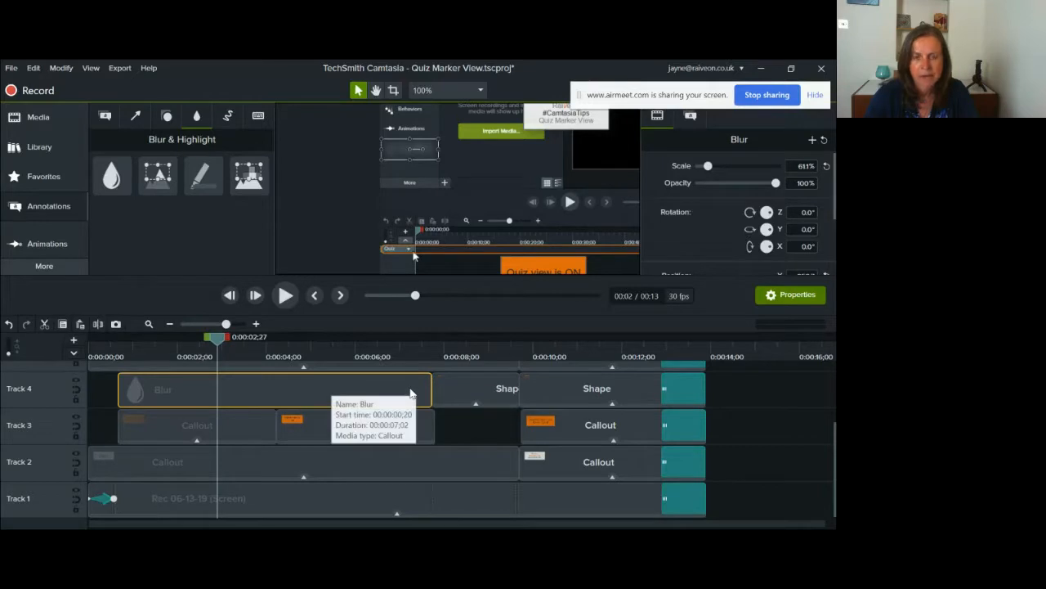
{"action": "left_click_drag", "start_coordinate": [221, 343], "coordinate": [253, 380]}
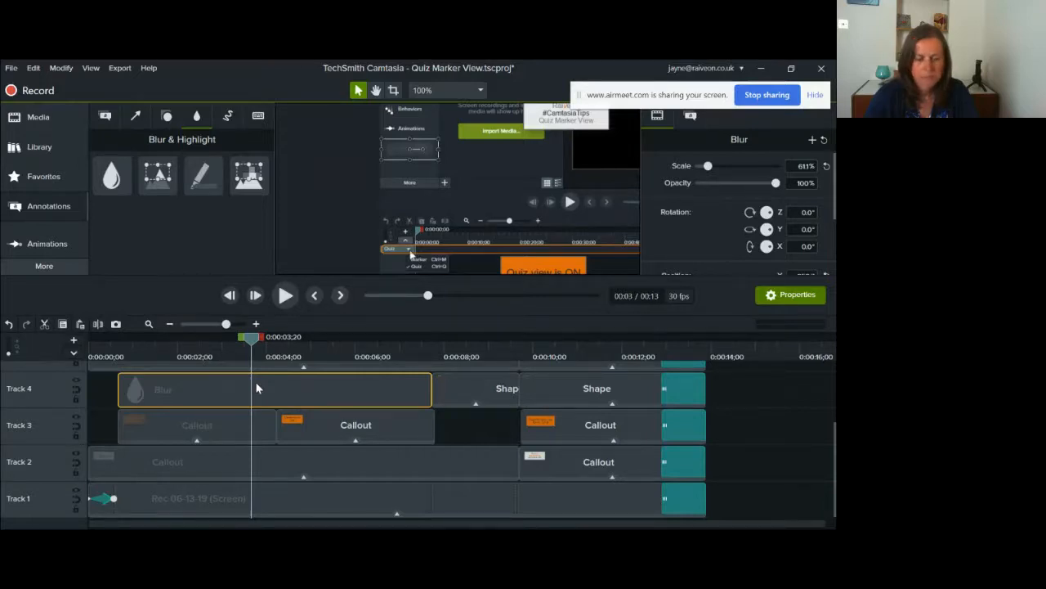
{"action": "key", "text": "Delete"}
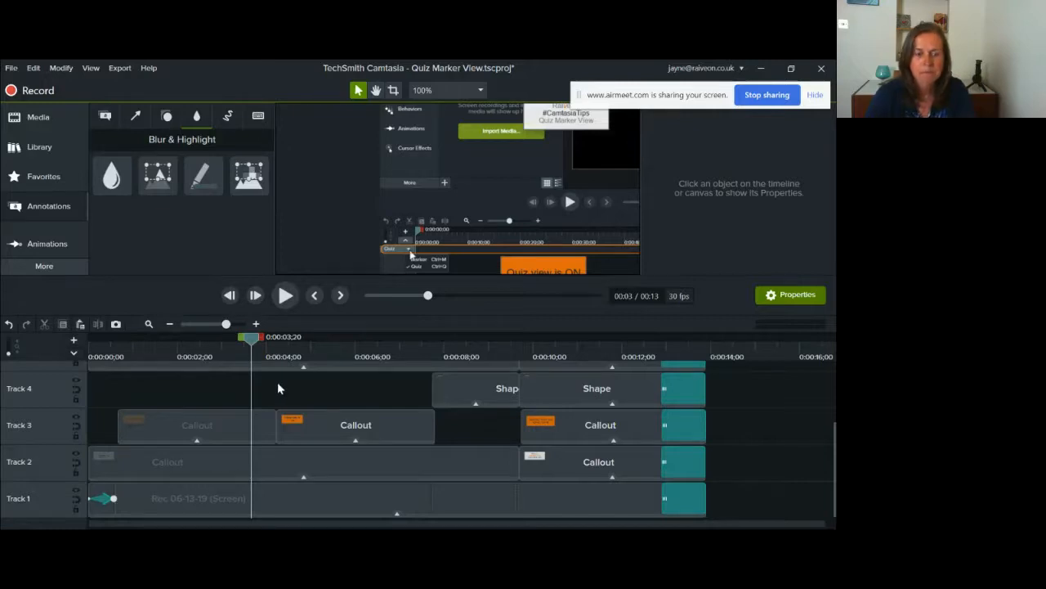
Step: Disable Track 6, Track 5 and Track 3 so their shapes, text and callouts are hidden from the canvas
{"action": "scroll", "coordinate": [286, 386], "scroll_direction": "up", "scroll_amount": 2}
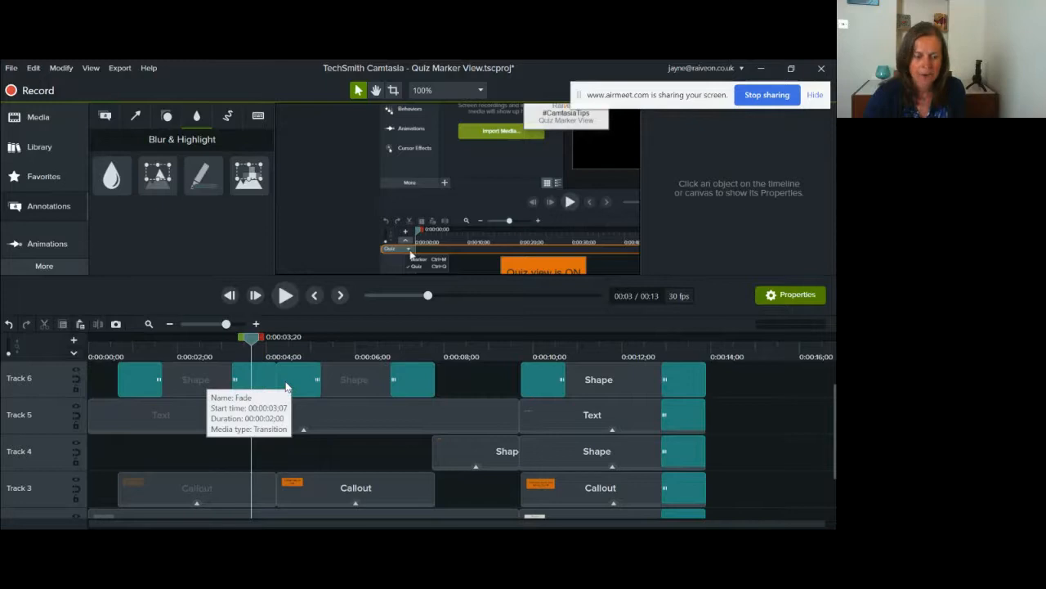
{"action": "scroll", "coordinate": [286, 386], "scroll_direction": "up", "scroll_amount": 1}
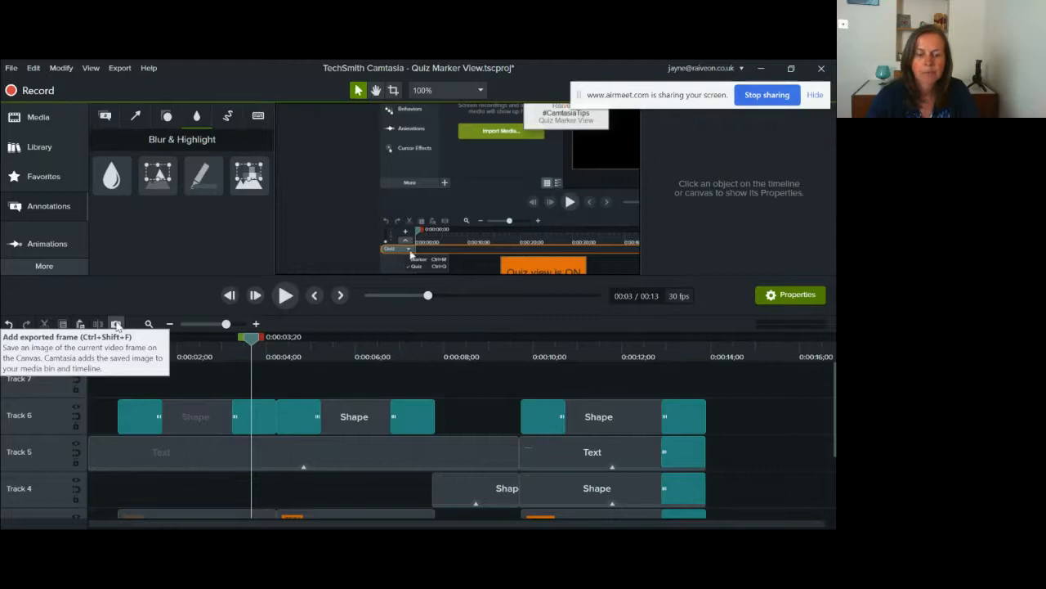
{"action": "scroll", "coordinate": [442, 175], "scroll_direction": "down", "scroll_amount": 3}
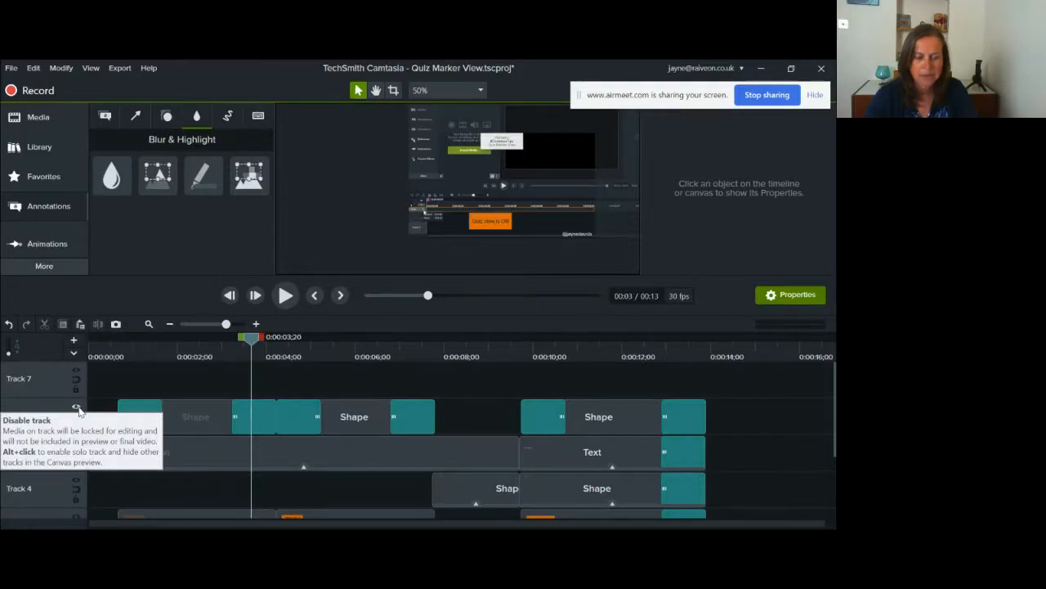
{"action": "left_click", "coordinate": [78, 410]}
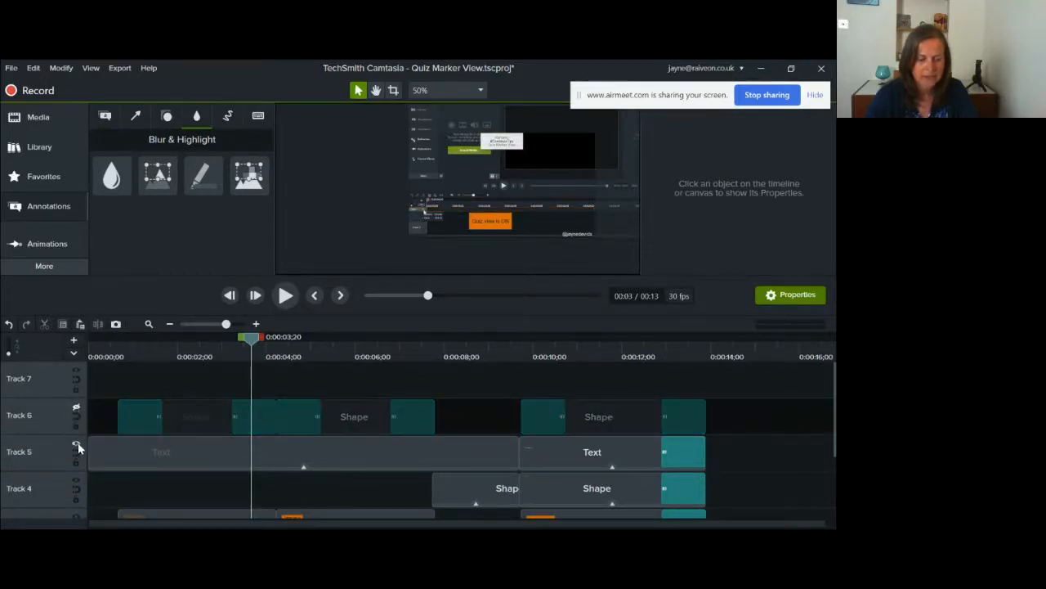
{"action": "left_click", "coordinate": [78, 446]}
{"action": "scroll", "coordinate": [78, 441], "scroll_direction": "down", "scroll_amount": 3}
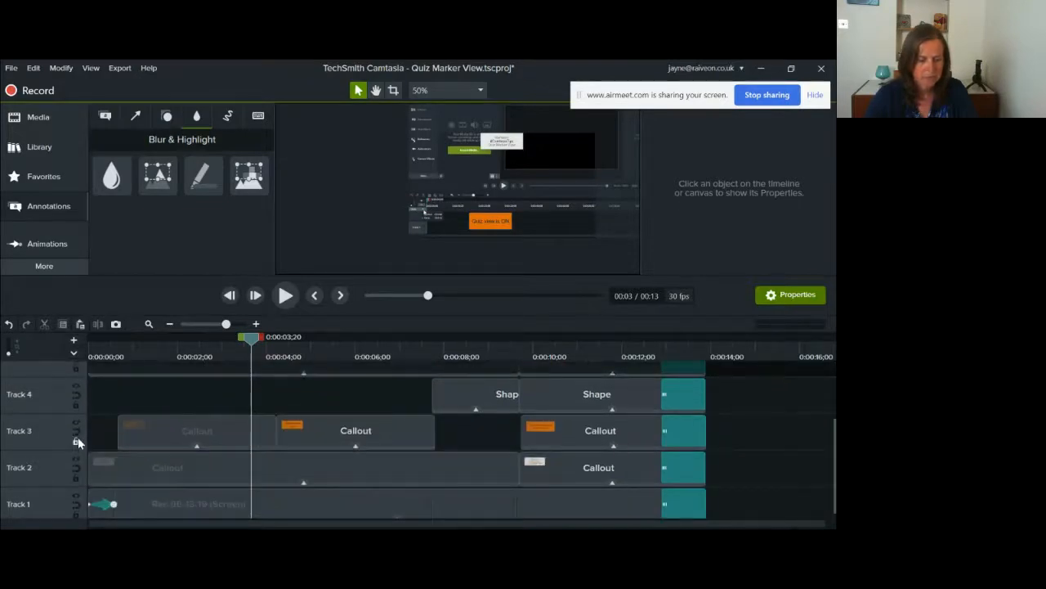
{"action": "left_click", "coordinate": [77, 429]}
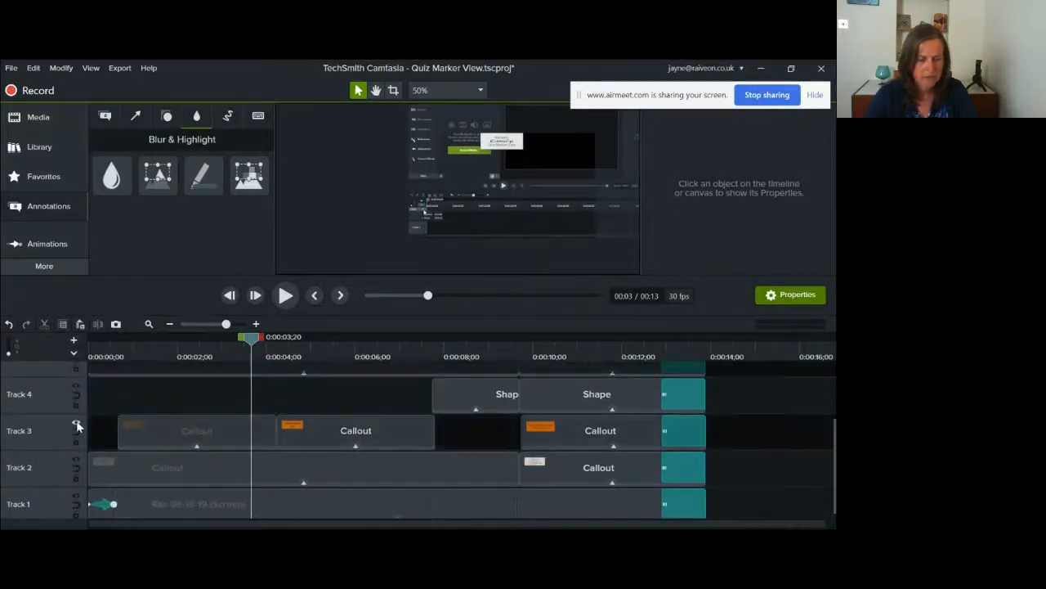
Step: Disable Track 2 so that its callouts are hidden from the canvas
{"action": "left_click", "coordinate": [78, 463]}
{"action": "scroll", "coordinate": [77, 434], "scroll_direction": "up", "scroll_amount": 3}
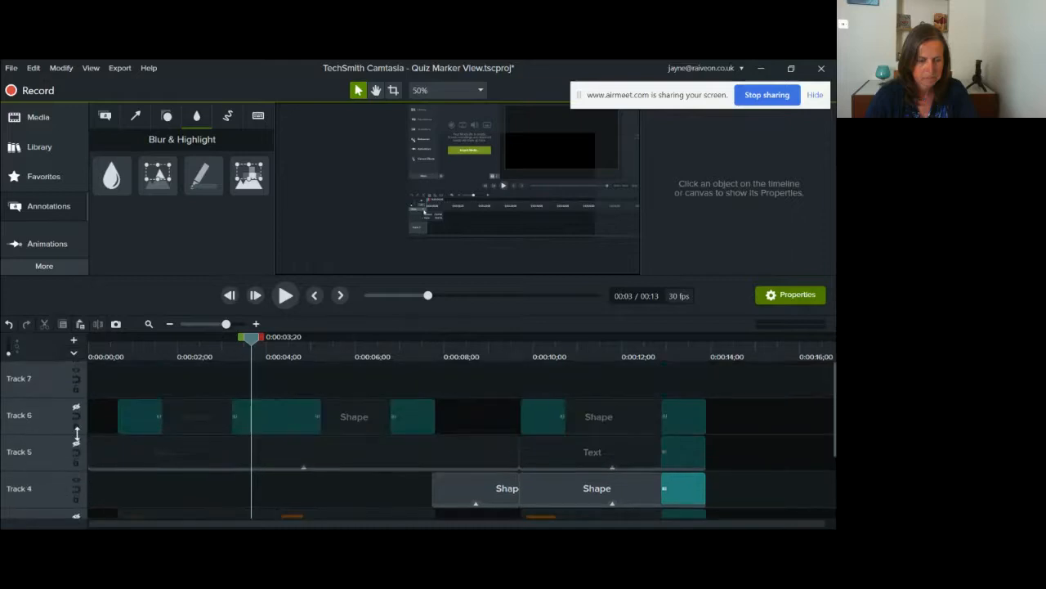
{"action": "scroll", "coordinate": [76, 433], "scroll_direction": "down", "scroll_amount": 3}
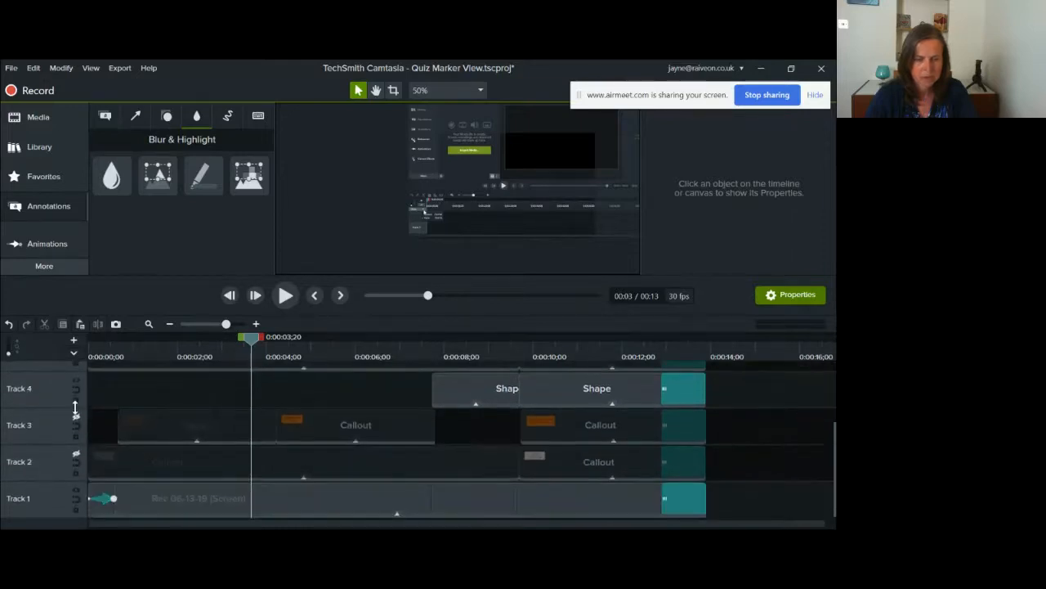
Step: Export the frame at 0:00:03;20 as a still image onto Track 7 and move the playhead to 0:00:05;03
{"action": "scroll", "coordinate": [75, 414], "scroll_direction": "up", "scroll_amount": 1}
{"action": "scroll", "coordinate": [75, 413], "scroll_direction": "up", "scroll_amount": 2}
{"action": "scroll", "coordinate": [457, 206], "scroll_direction": "up", "scroll_amount": 2}
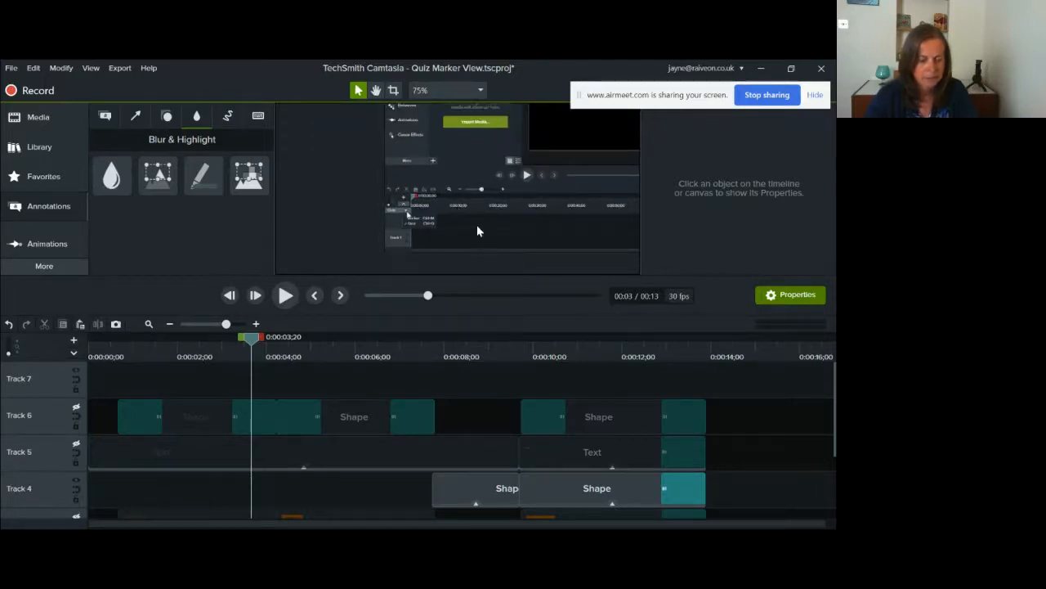
{"action": "left_click", "coordinate": [117, 324]}
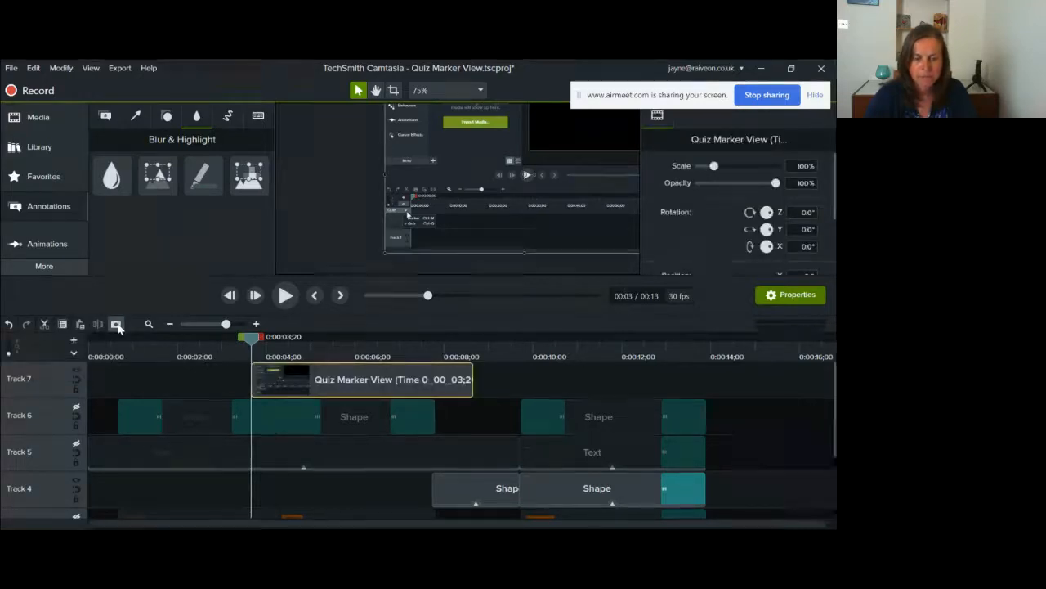
{"action": "left_click_drag", "start_coordinate": [328, 355], "coordinate": [315, 338]}
{"action": "left_click_drag", "start_coordinate": [353, 375], "coordinate": [354, 376]}
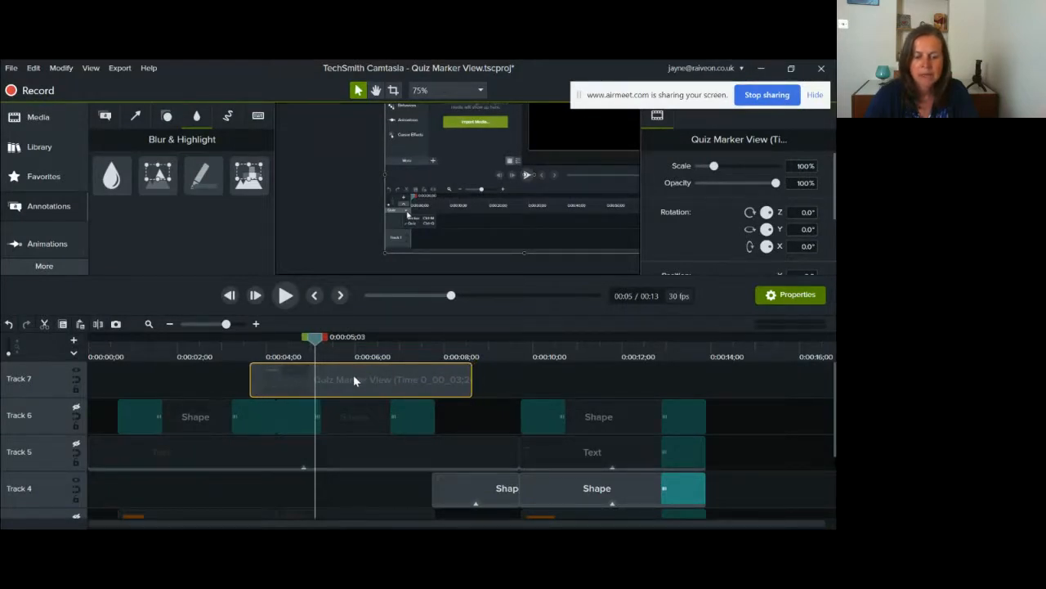
Step: Crop the Track 7 still image from its bottom and right edges to a small patch beside the recording's Behaviors, Animations and Cursor Effects labels
{"action": "left_click", "coordinate": [397, 91]}
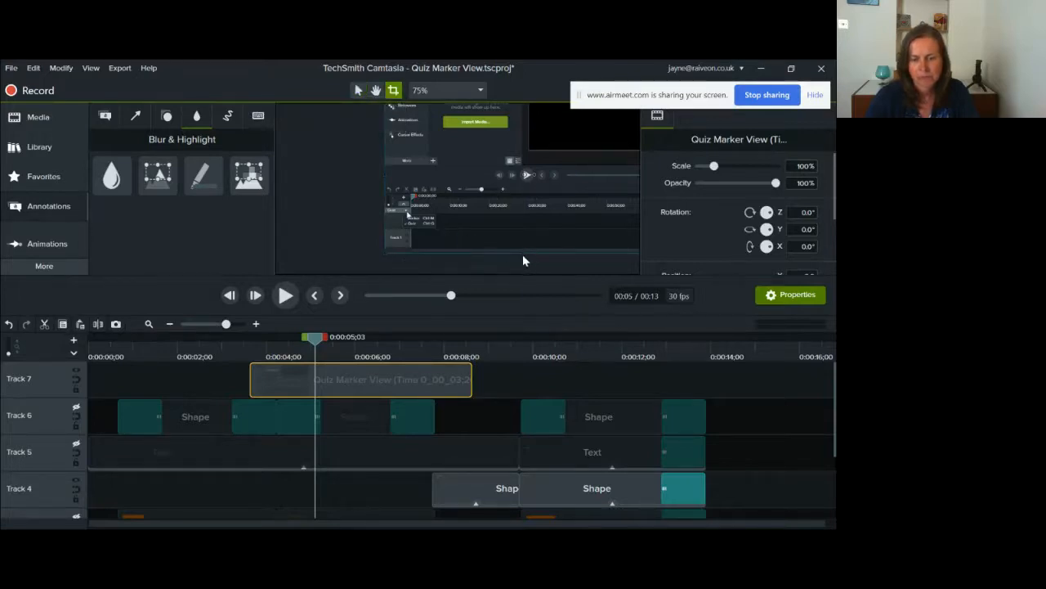
{"action": "left_click_drag", "start_coordinate": [524, 253], "coordinate": [524, 141]}
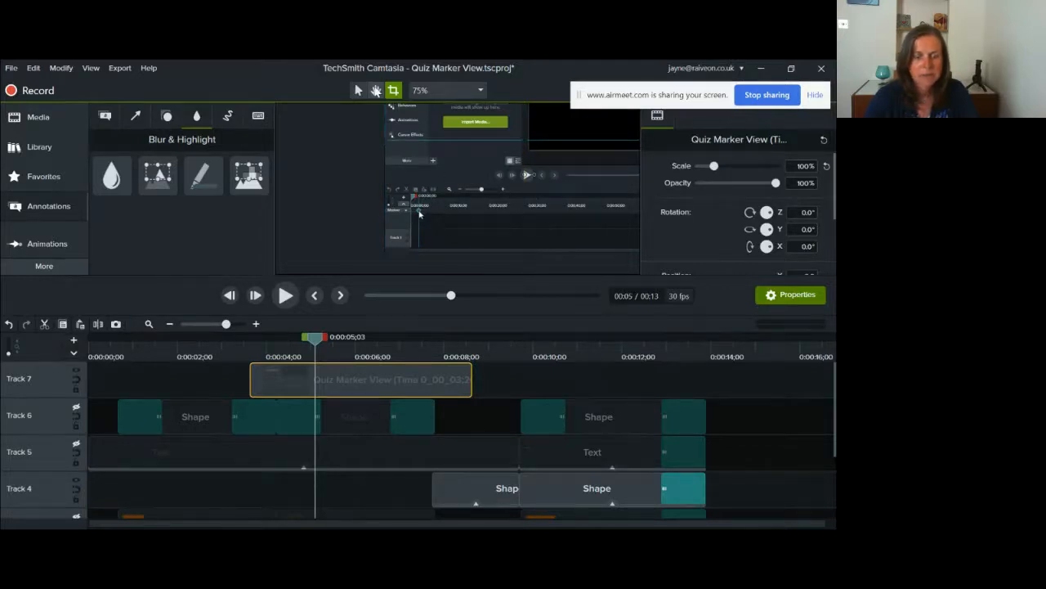
{"action": "left_click", "coordinate": [375, 91]}
{"action": "left_click_drag", "start_coordinate": [542, 166], "coordinate": [477, 238]}
{"action": "left_click_drag", "start_coordinate": [491, 164], "coordinate": [471, 211]}
{"action": "left_click", "coordinate": [396, 91]}
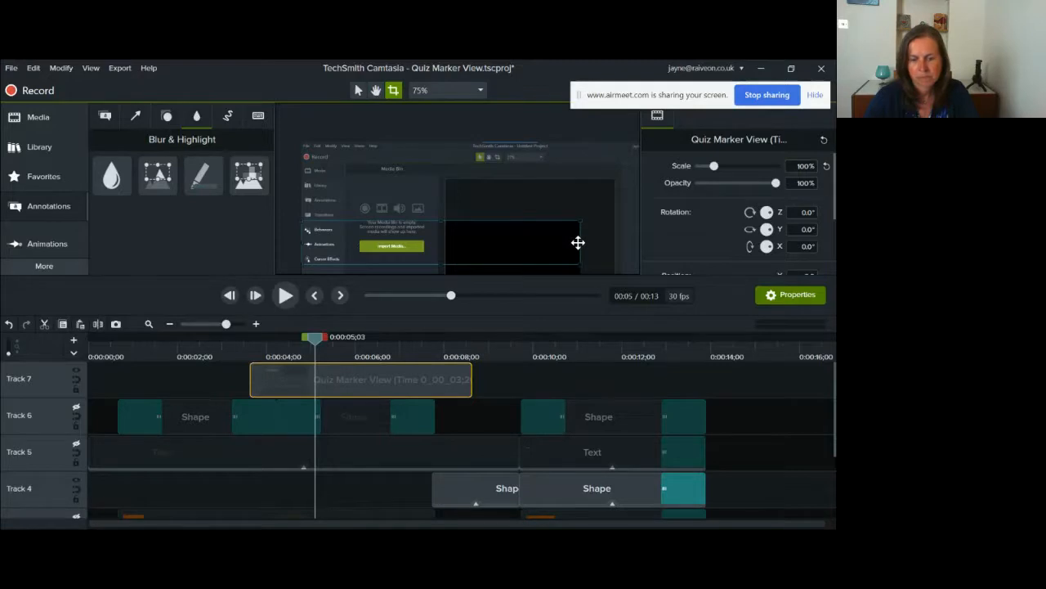
{"action": "left_click_drag", "start_coordinate": [580, 242], "coordinate": [466, 243]}
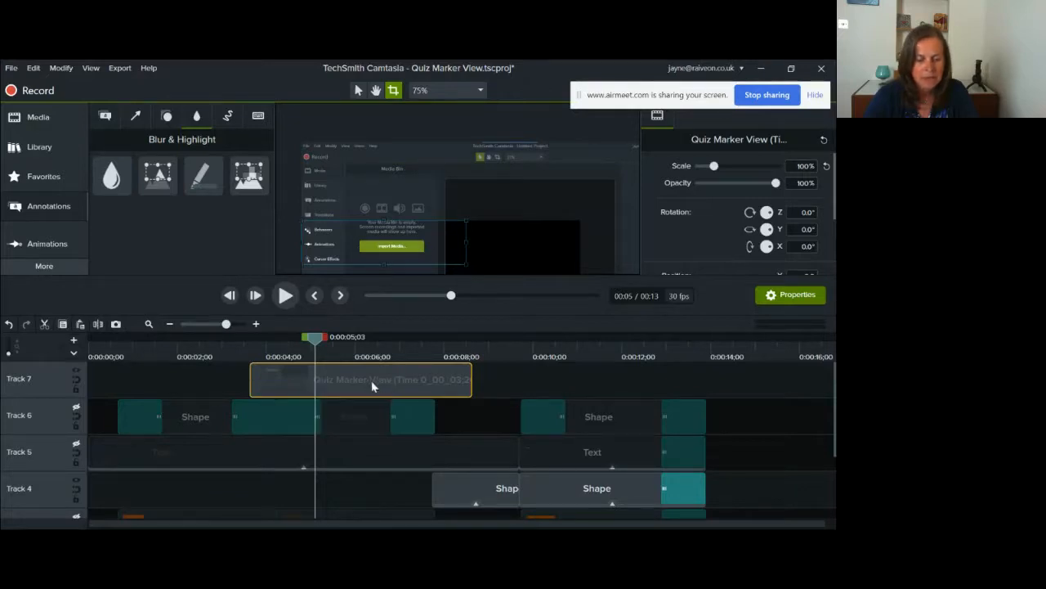
Step: Turn Track 7 off and on again to compare the still image's effect, and preview it at 0:00:06;11
{"action": "left_click", "coordinate": [77, 370]}
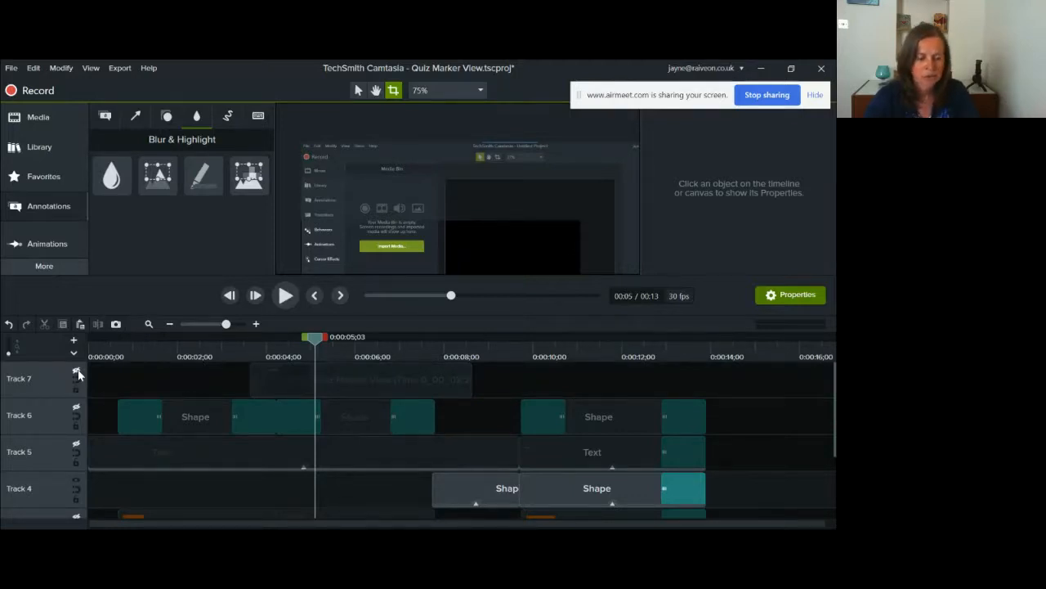
{"action": "left_click", "coordinate": [77, 373]}
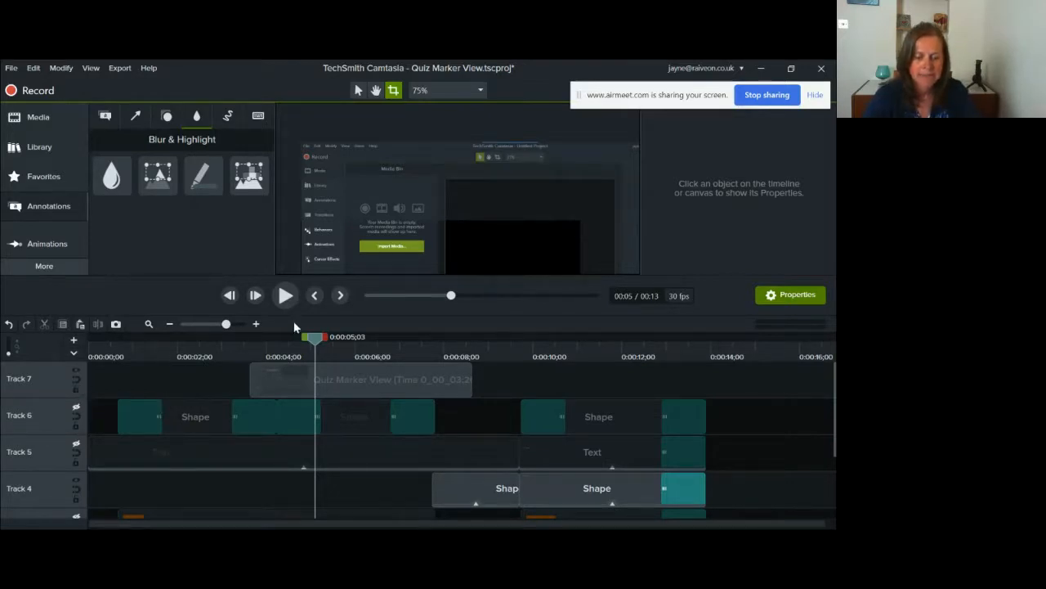
{"action": "left_click_drag", "start_coordinate": [326, 337], "coordinate": [380, 345]}
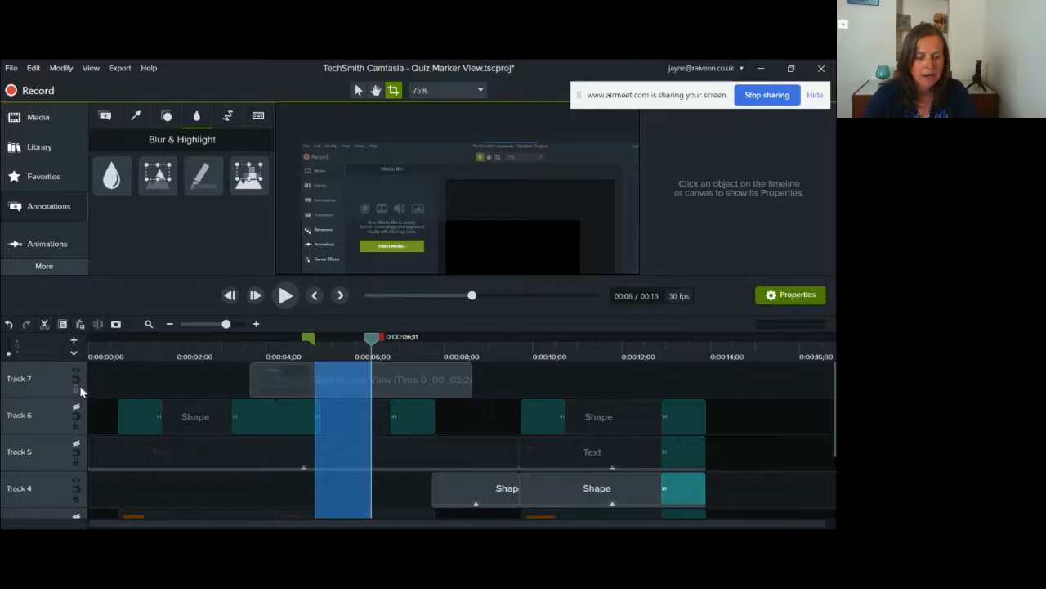
Step: Lock Track 6 and Track 5, and clear the timeline range selection at 0:00:06;11
{"action": "left_click", "coordinate": [76, 426]}
{"action": "left_click", "coordinate": [76, 462]}
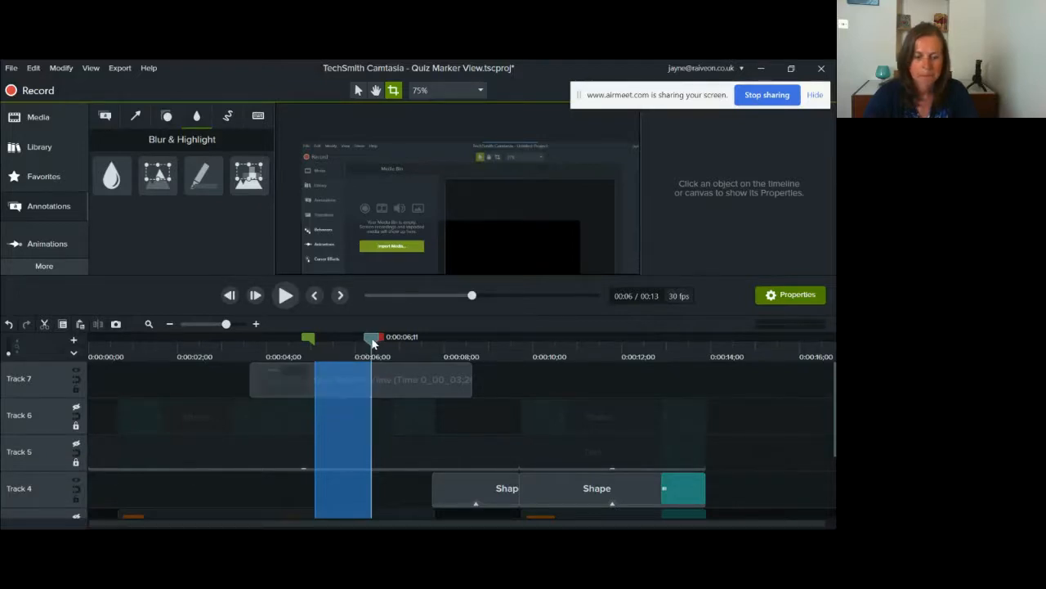
{"action": "double_click", "coordinate": [372, 343]}
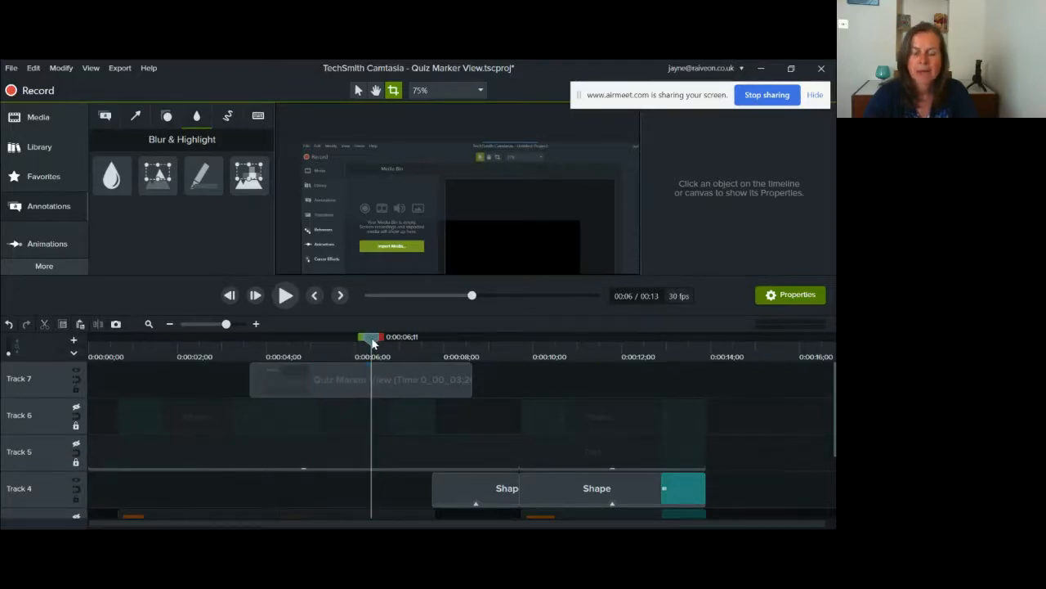
{"action": "left_click", "coordinate": [357, 382]}
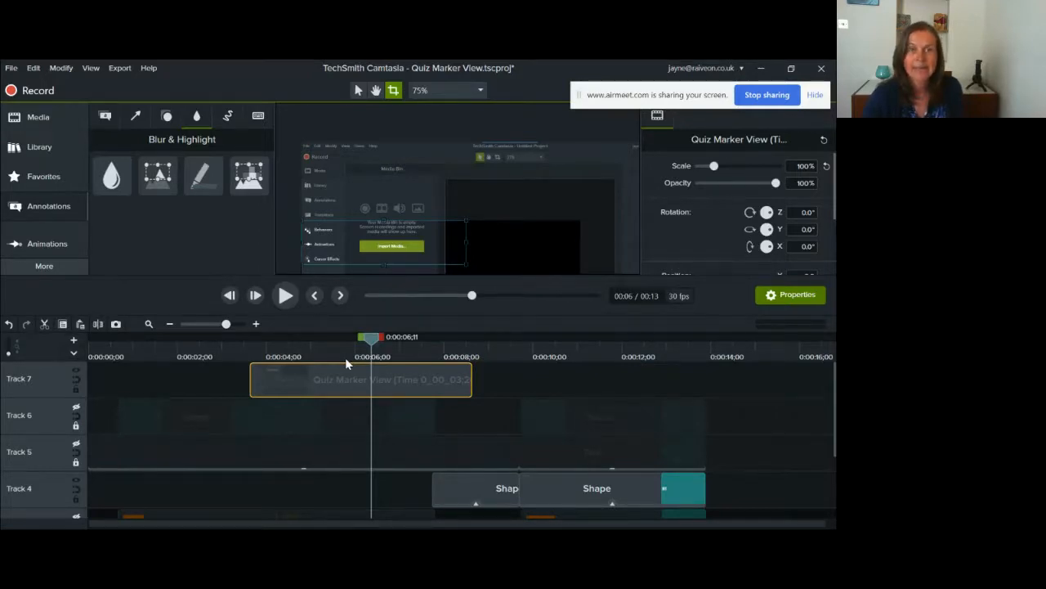
Step: Enable and unlock Track 6 and Track 5 so their shapes and text are shown and editable
{"action": "scroll", "coordinate": [515, 425], "scroll_direction": "down", "scroll_amount": 3}
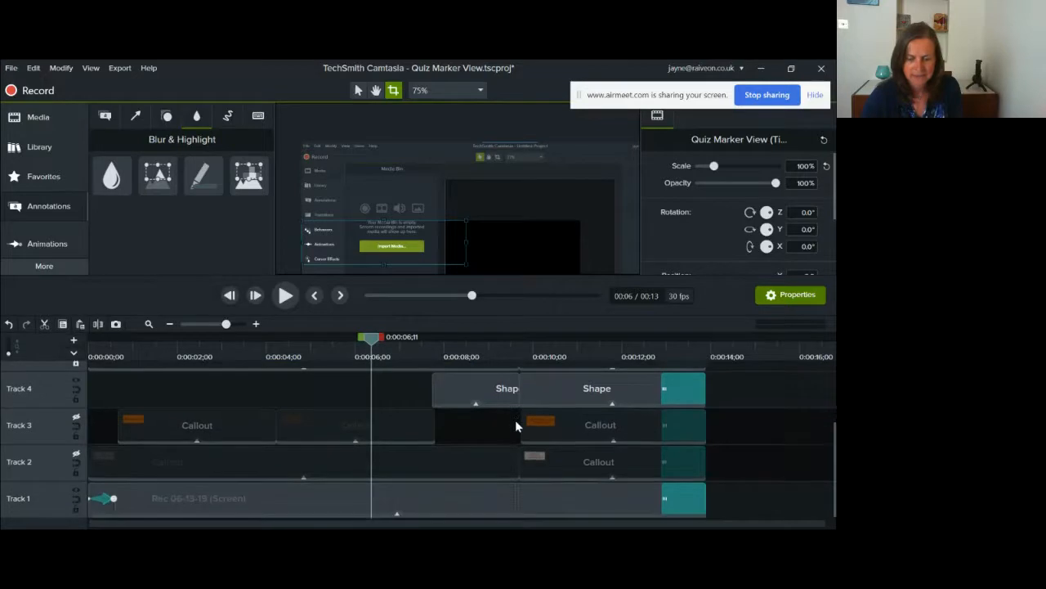
{"action": "scroll", "coordinate": [515, 425], "scroll_direction": "up", "scroll_amount": 3}
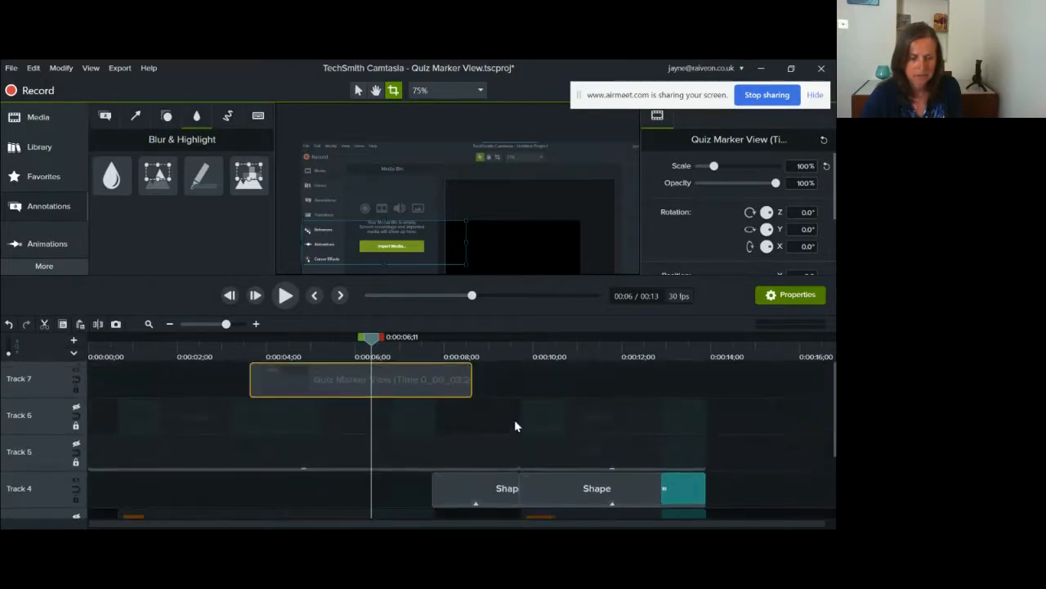
{"action": "scroll", "coordinate": [516, 425], "scroll_direction": "down", "scroll_amount": 3}
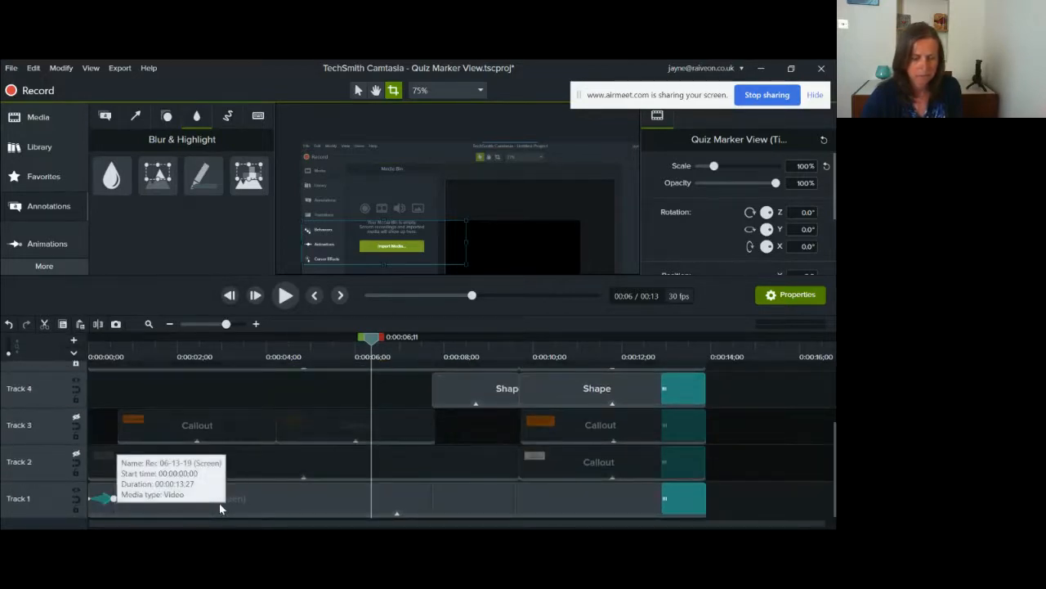
{"action": "scroll", "coordinate": [269, 451], "scroll_direction": "up", "scroll_amount": 3}
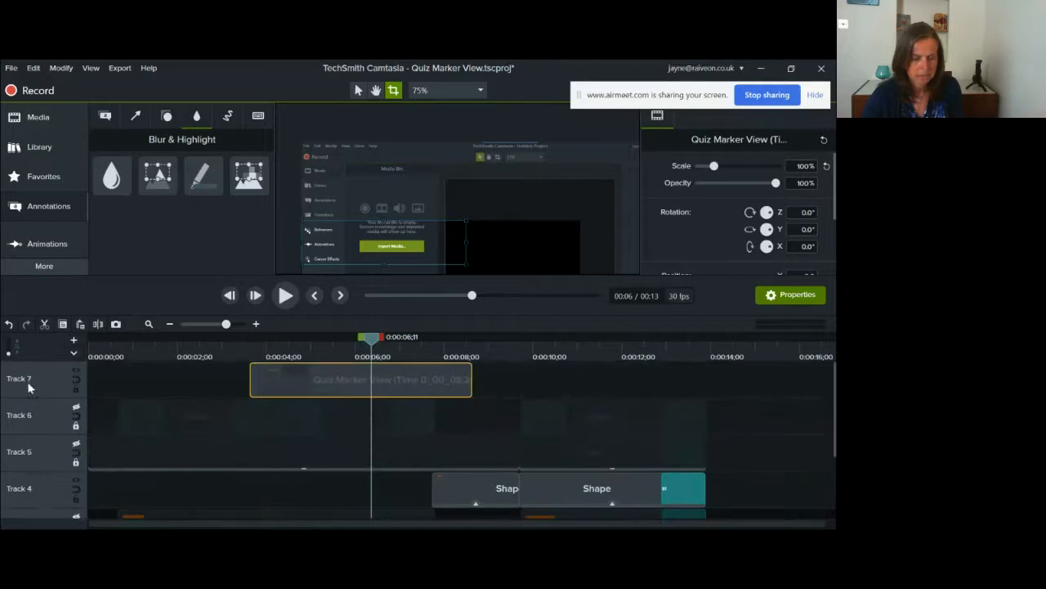
{"action": "left_click", "coordinate": [76, 407]}
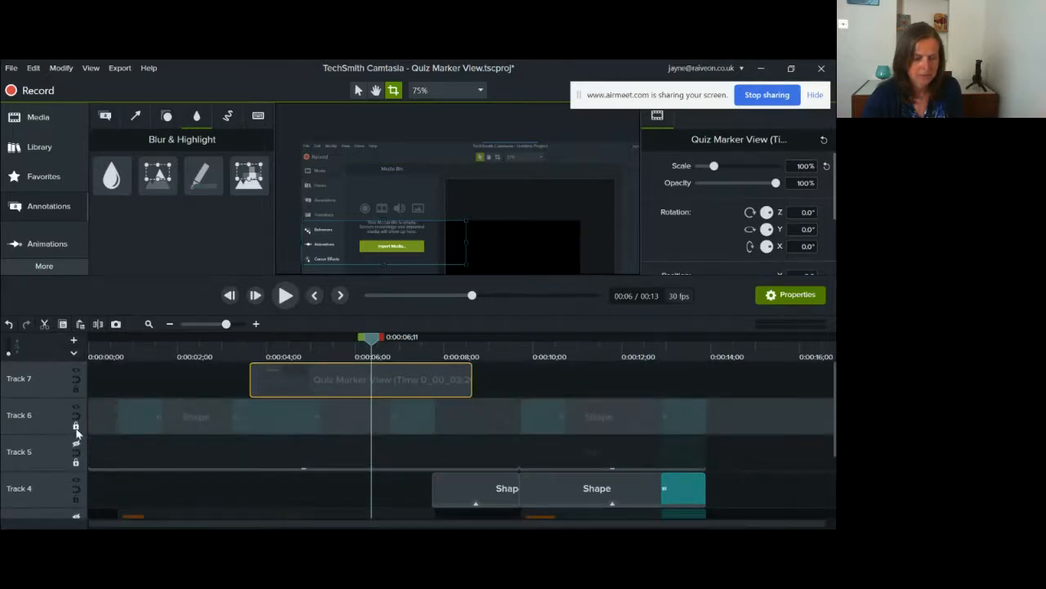
{"action": "left_click", "coordinate": [75, 425]}
{"action": "left_click", "coordinate": [76, 462]}
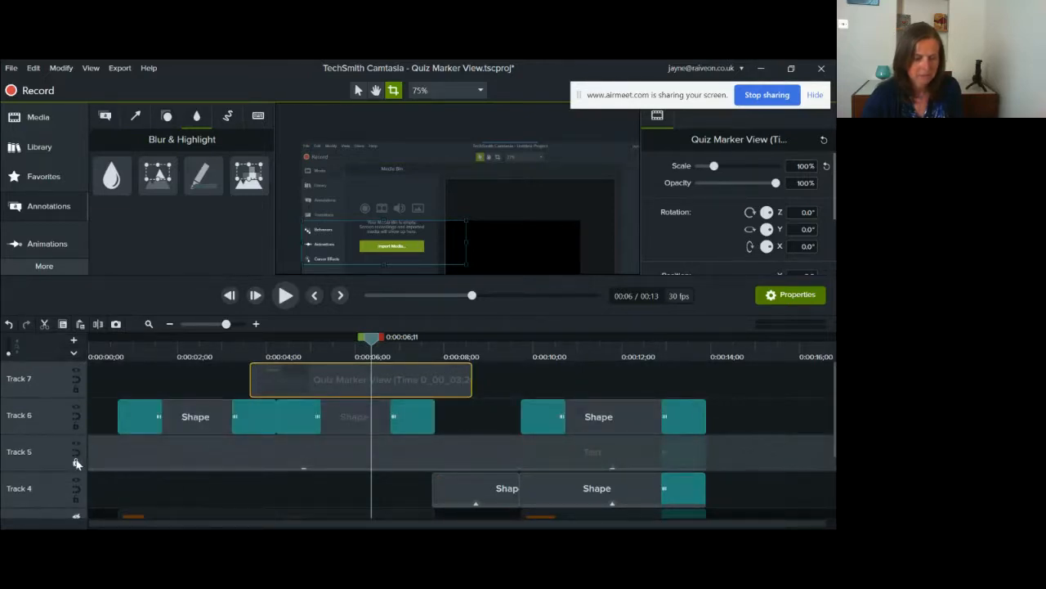
Step: Select the first text clip on Track 5 and examine its social media handle on the canvas
{"action": "scroll", "coordinate": [98, 429], "scroll_direction": "down", "scroll_amount": 2}
{"action": "left_click", "coordinate": [163, 391]}
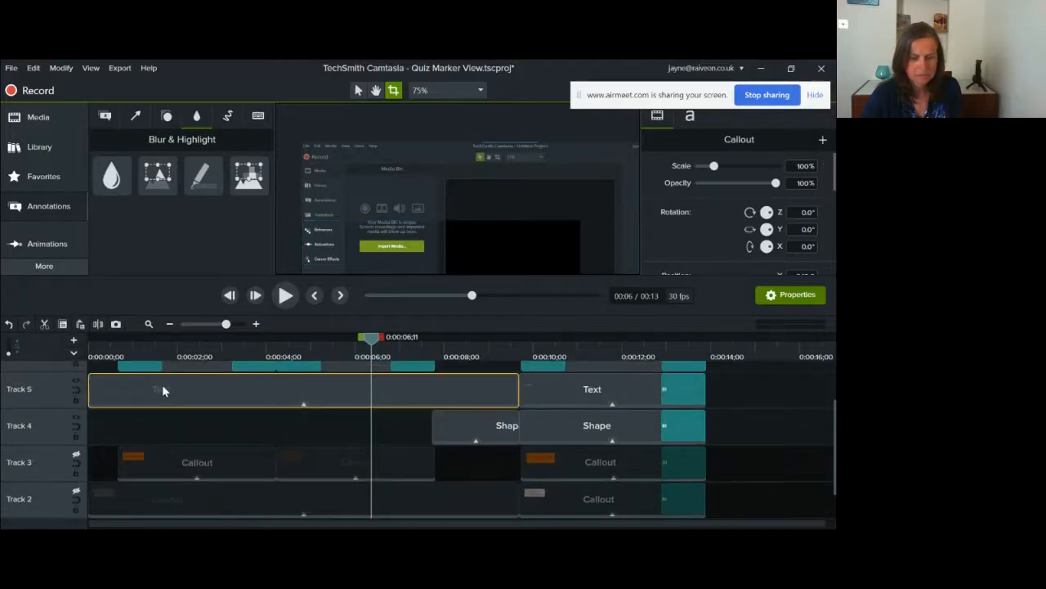
{"action": "scroll", "coordinate": [435, 186], "scroll_direction": "down", "scroll_amount": 4}
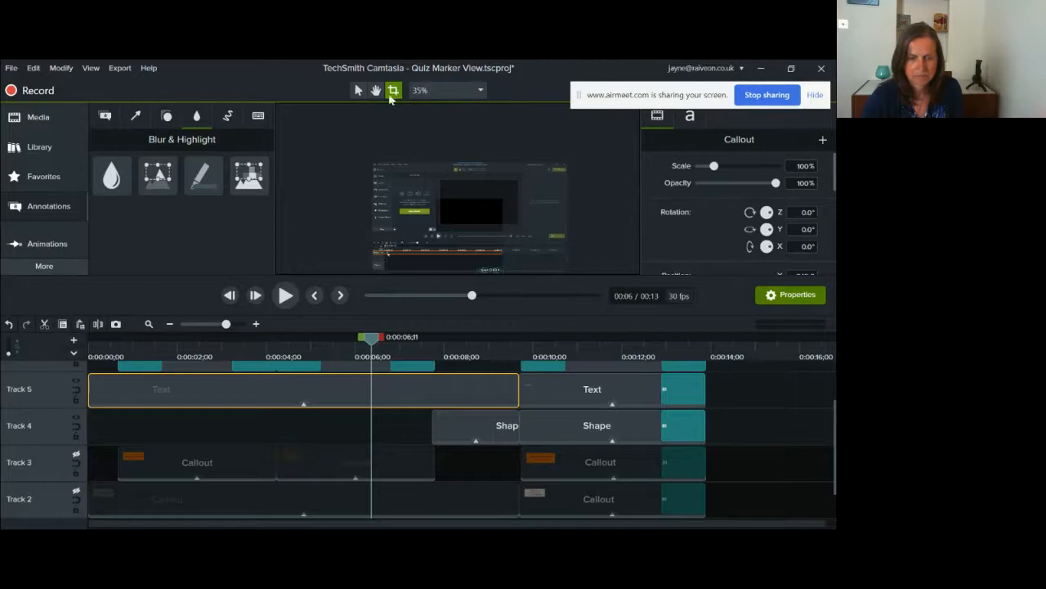
{"action": "left_click", "coordinate": [458, 92]}
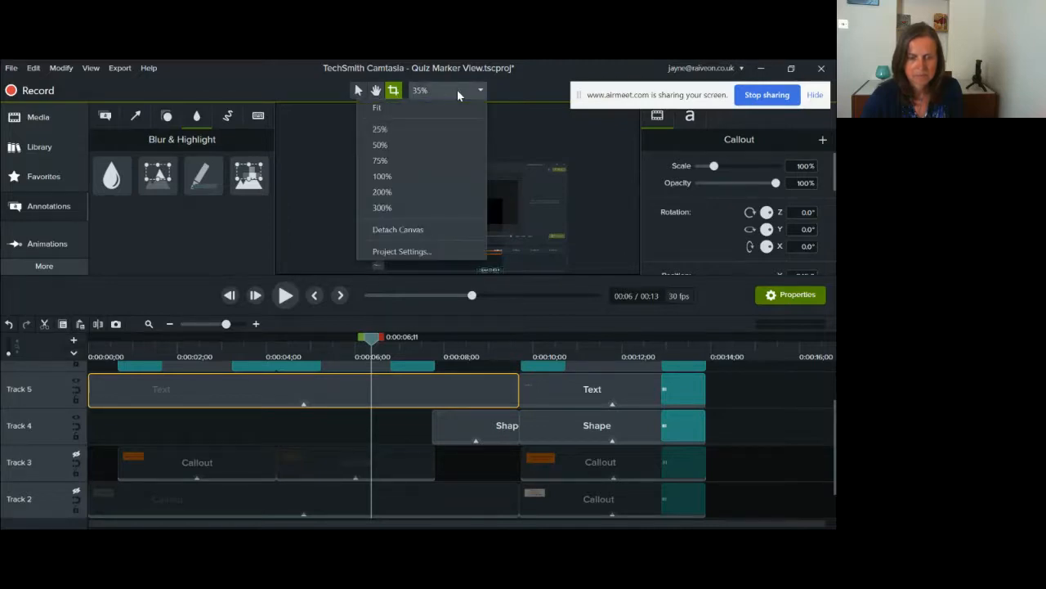
{"action": "left_click", "coordinate": [392, 109]}
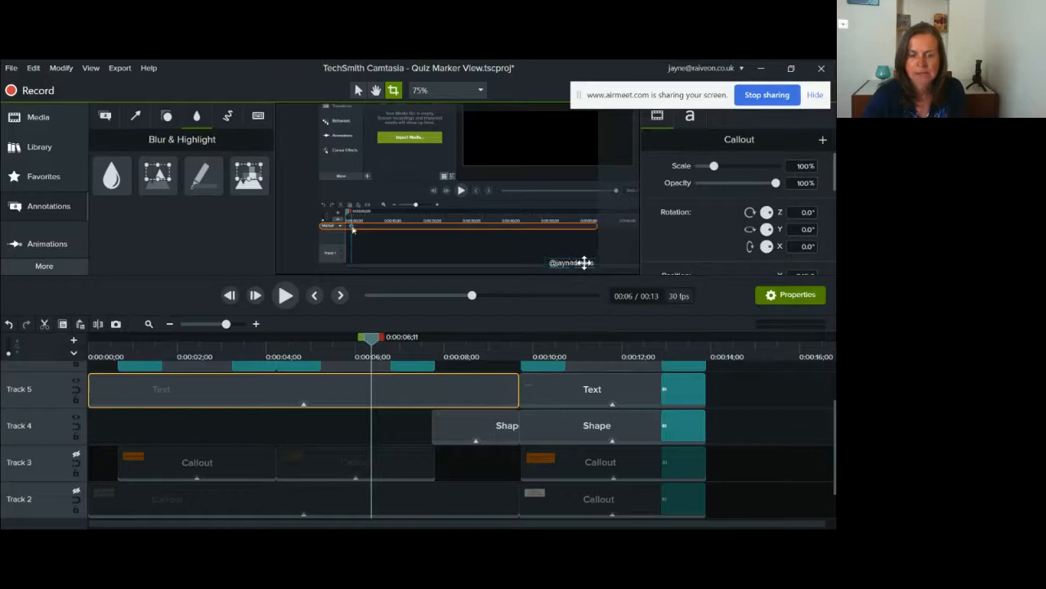
Step: Examine the Add To Library options for the selected text clip, including its name and target library, and cancel
{"action": "right_click", "coordinate": [348, 388]}
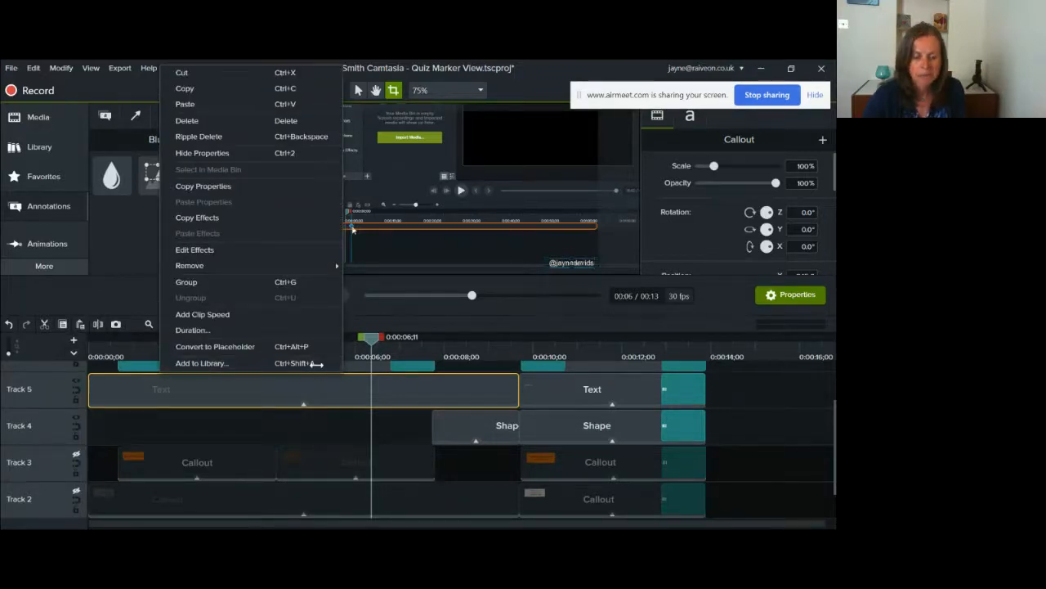
{"action": "left_click", "coordinate": [316, 364]}
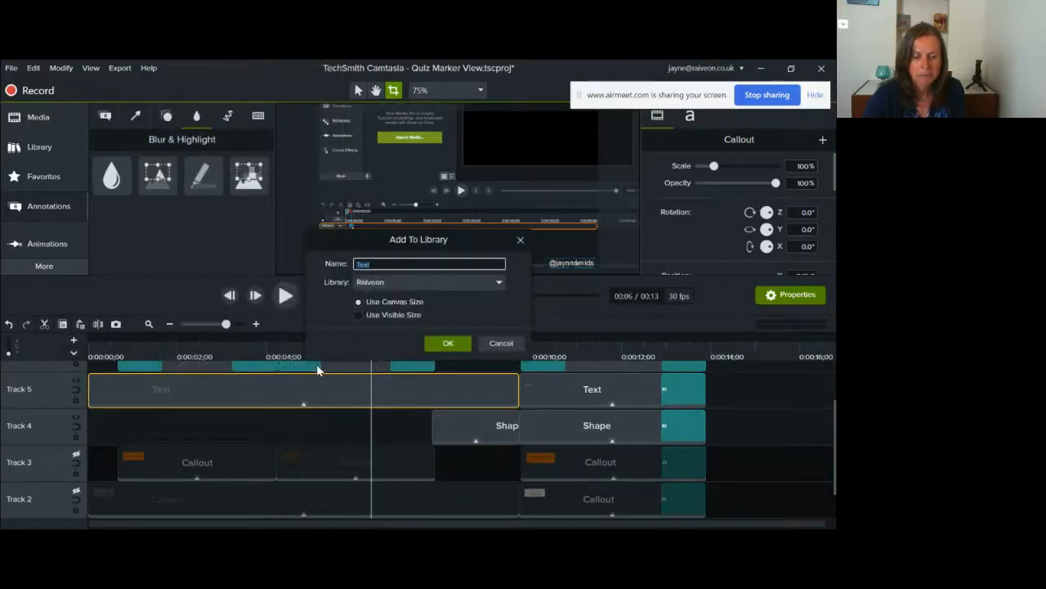
{"action": "left_click", "coordinate": [432, 281]}
{"action": "left_click", "coordinate": [432, 281]}
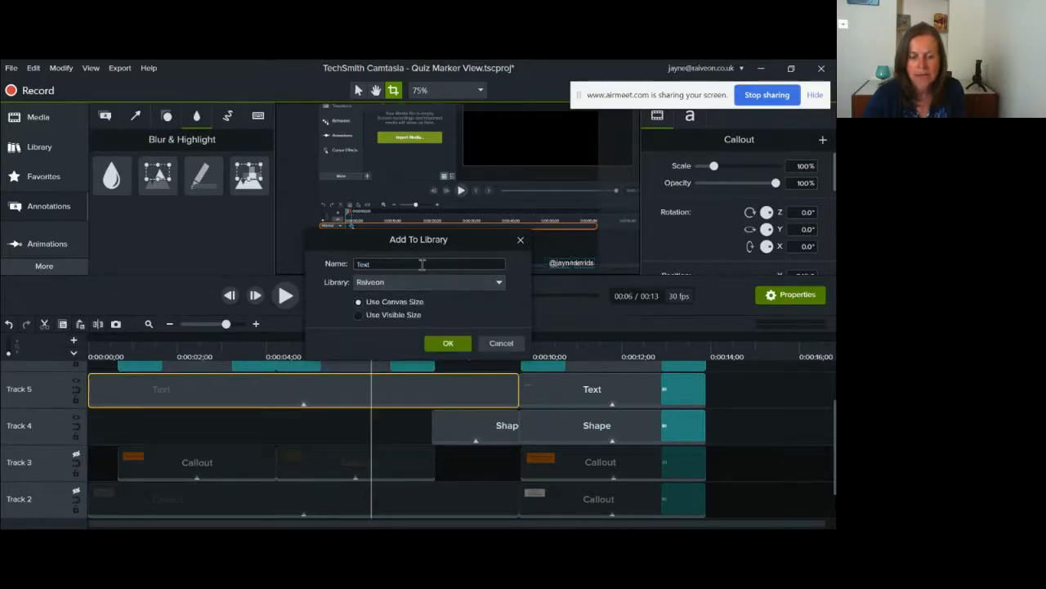
{"action": "left_click", "coordinate": [501, 345]}
Step: Browse the reusable callouts and titles saved in the Raiveon library, and close the library
{"action": "left_click", "coordinate": [68, 147]}
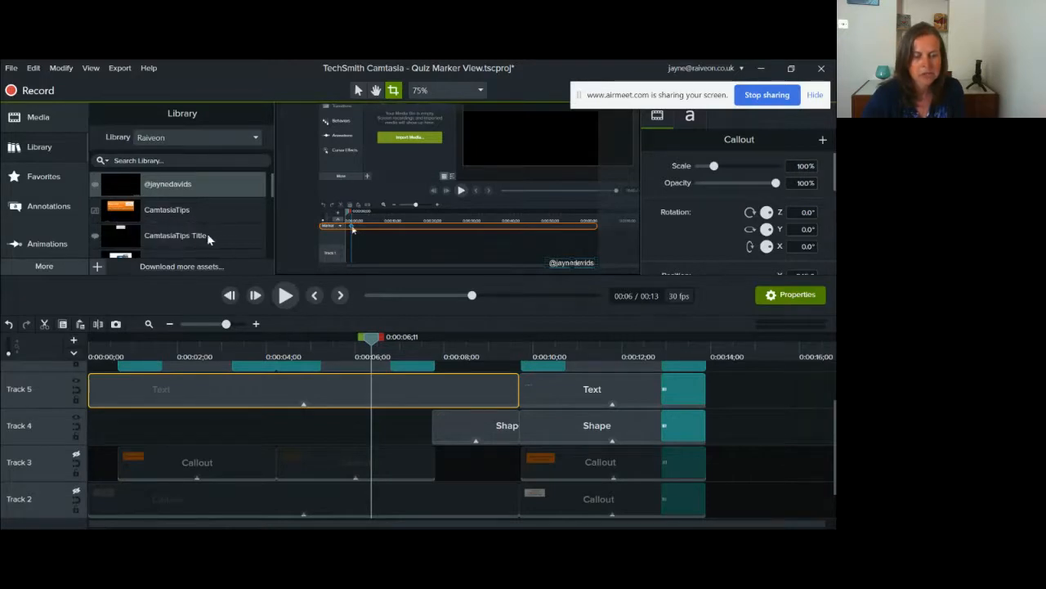
{"action": "scroll", "coordinate": [248, 229], "scroll_direction": "down", "scroll_amount": 2}
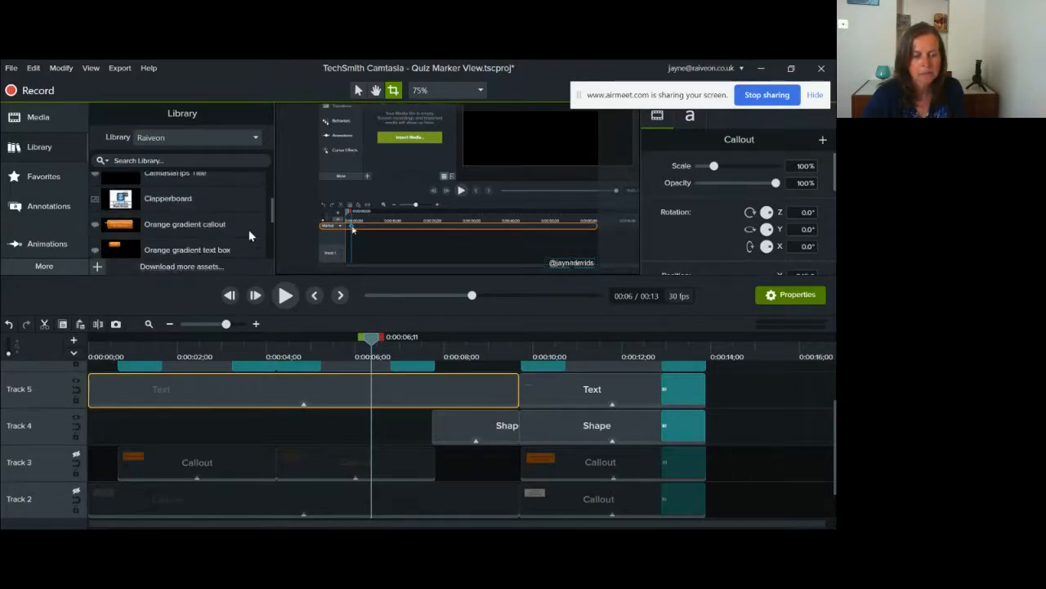
{"action": "scroll", "coordinate": [249, 228], "scroll_direction": "up", "scroll_amount": 2}
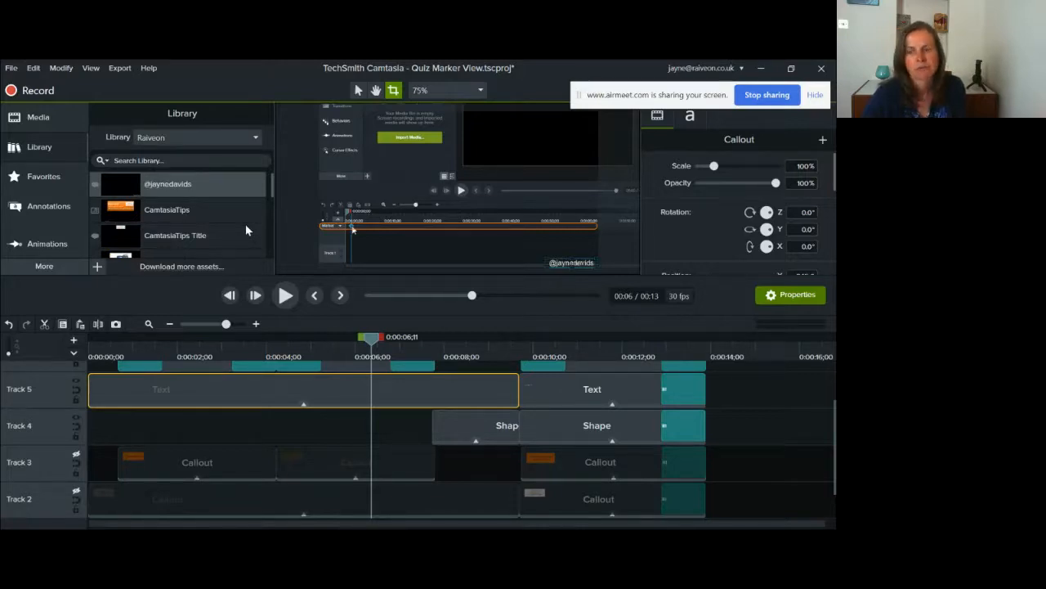
{"action": "left_click", "coordinate": [57, 146]}
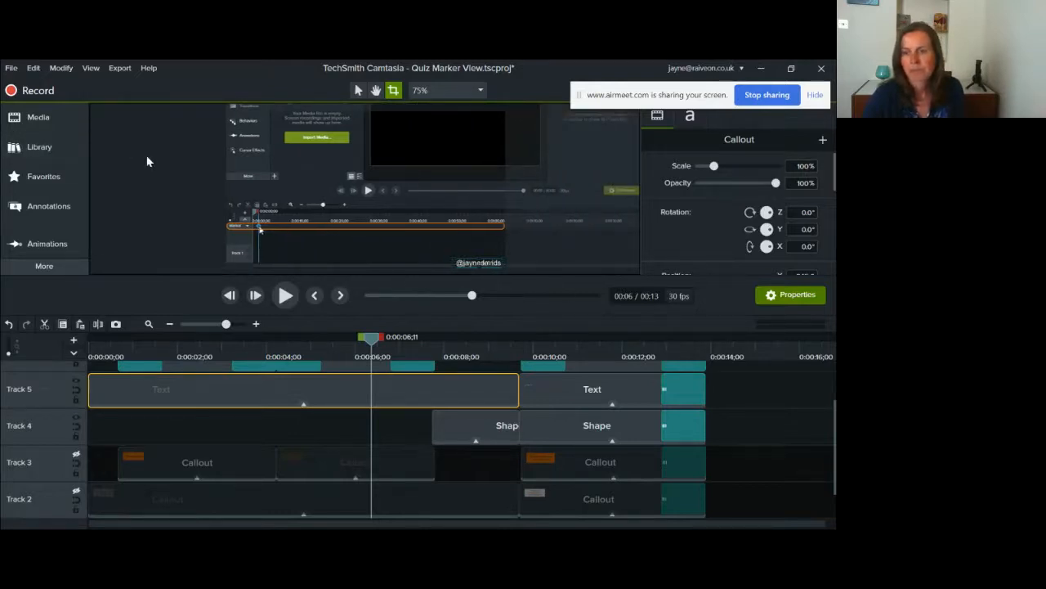